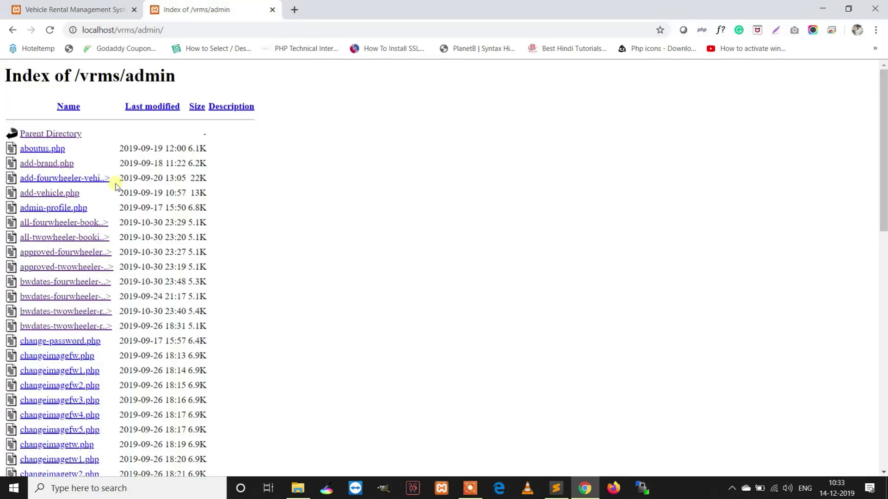
Log in to the VRMS admin panel from login.php with the admin credentials, retrying after 'Invalid Details.'
scroll(102, 199, down, 4)
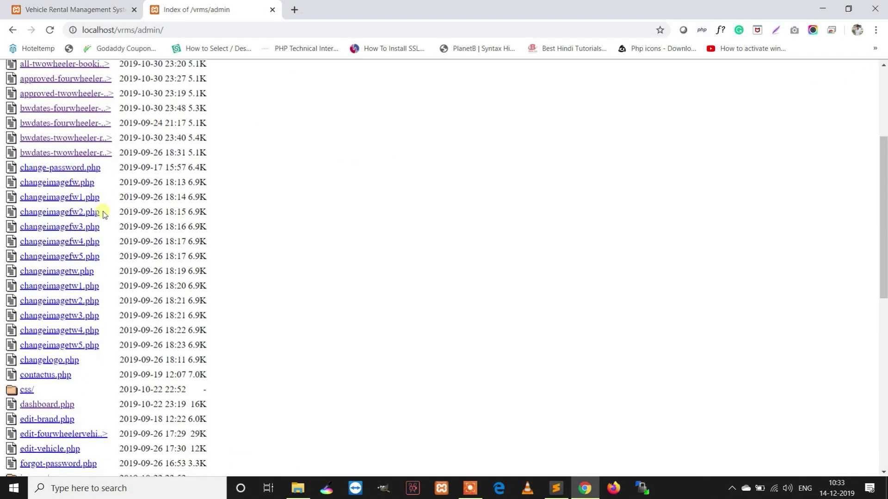
scroll(103, 214, down, 4)
click(38, 350)
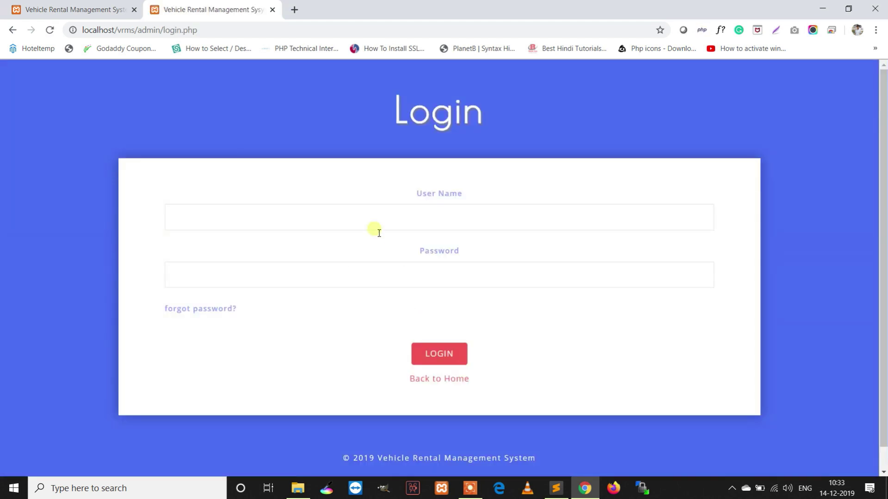
click(378, 216)
text(123)
click(444, 351)
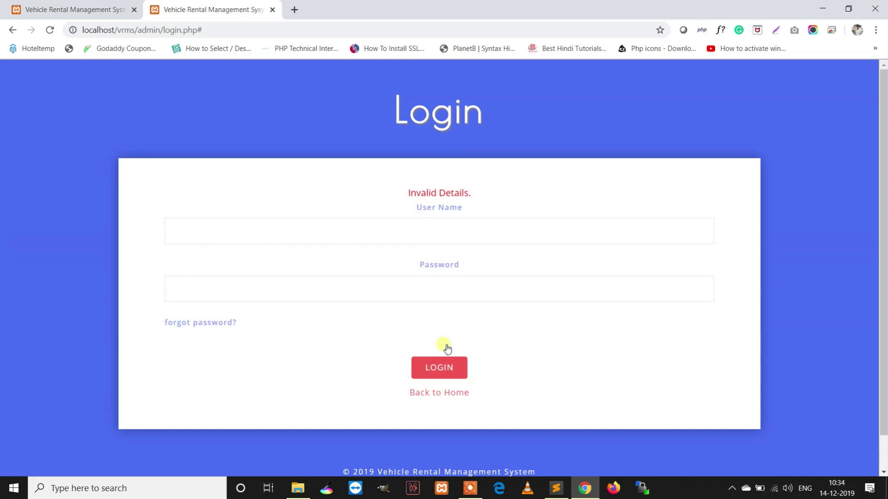
drag(475, 202, 456, 225)
click(457, 229)
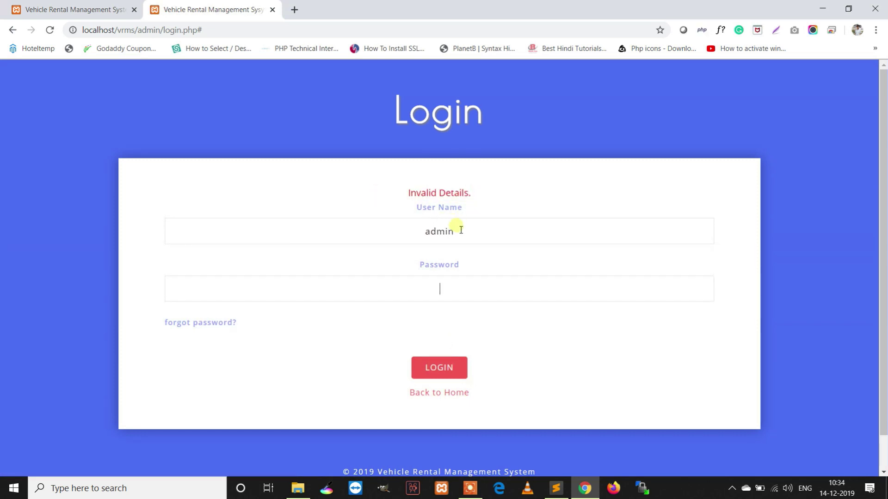
text(123)
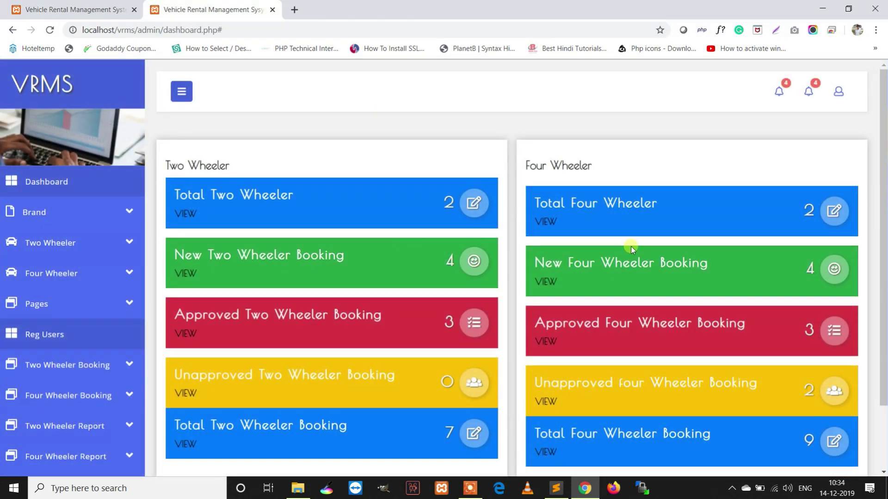
Check the two-wheeler notifications, then open the last four-wheeler booking request
scroll(636, 244, down, 2)
scroll(641, 249, up, 1)
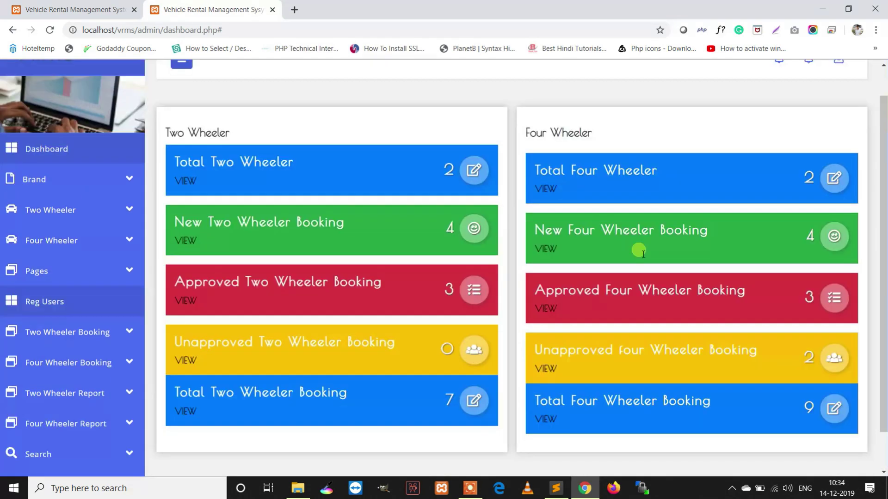
scroll(638, 251, up, 1)
click(779, 91)
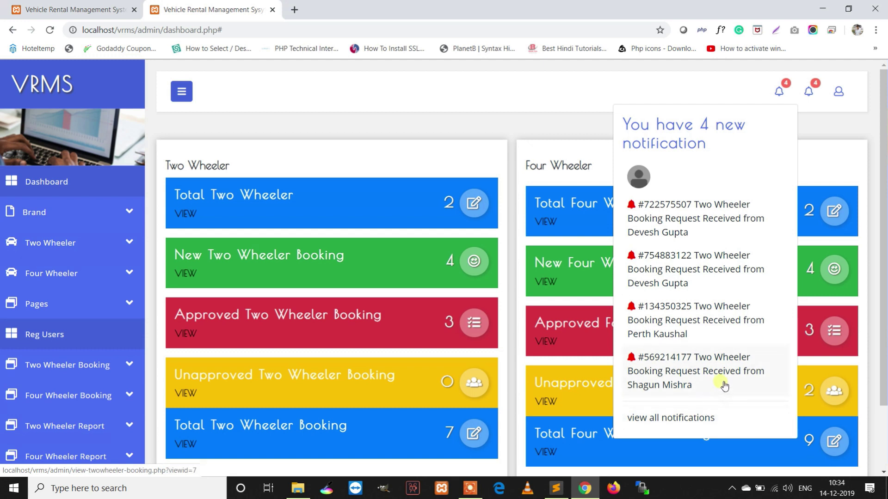
click(808, 92)
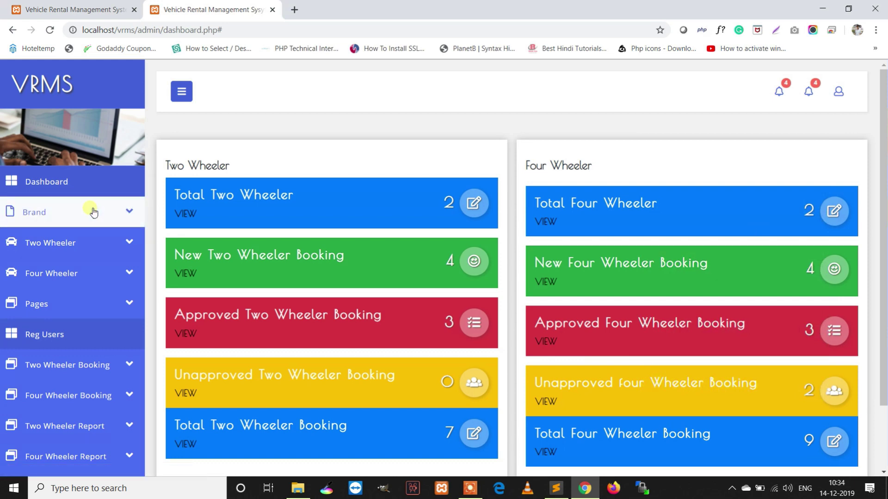
click(809, 91)
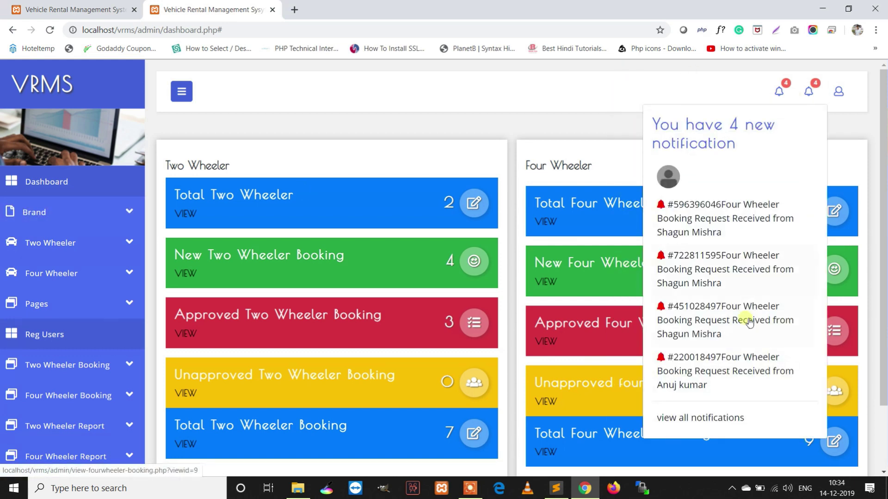
click(735, 375)
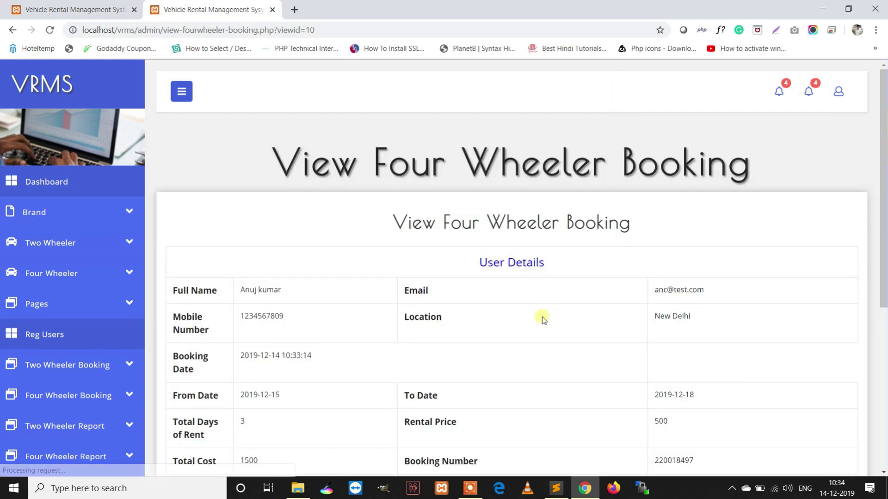
Review the Hyundai Elite i20 booking's from/to dates, total rent days and status
scroll(528, 315, down, 1)
scroll(387, 282, down, 1)
drag(289, 283, 224, 281)
drag(724, 279, 653, 281)
click(300, 326)
drag(300, 326, 266, 303)
click(667, 313)
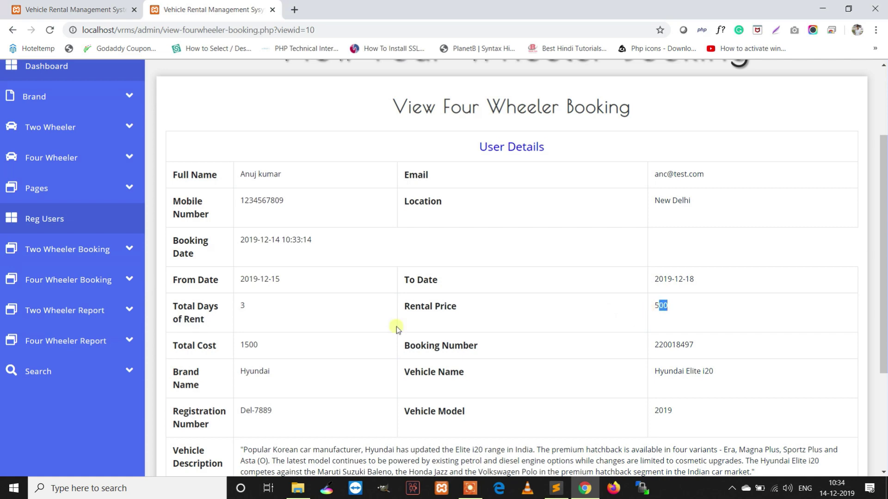
scroll(311, 337, down, 3)
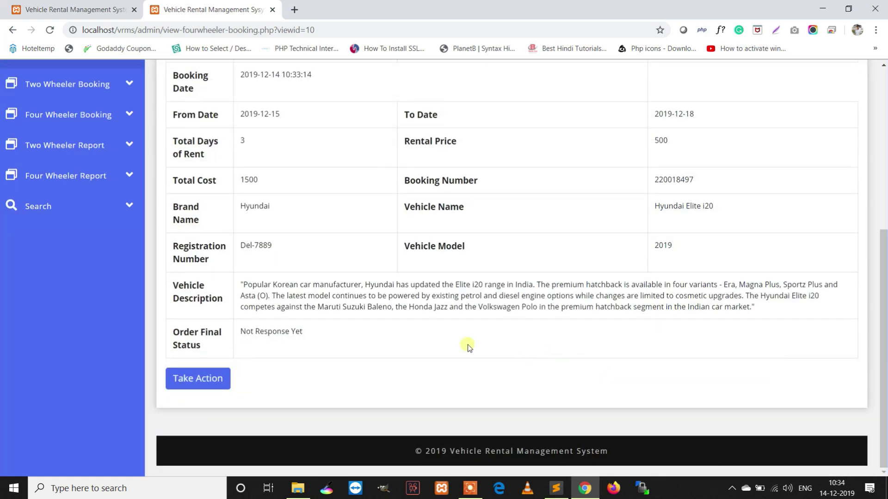
scroll(458, 328, up, 5)
scroll(445, 303, down, 5)
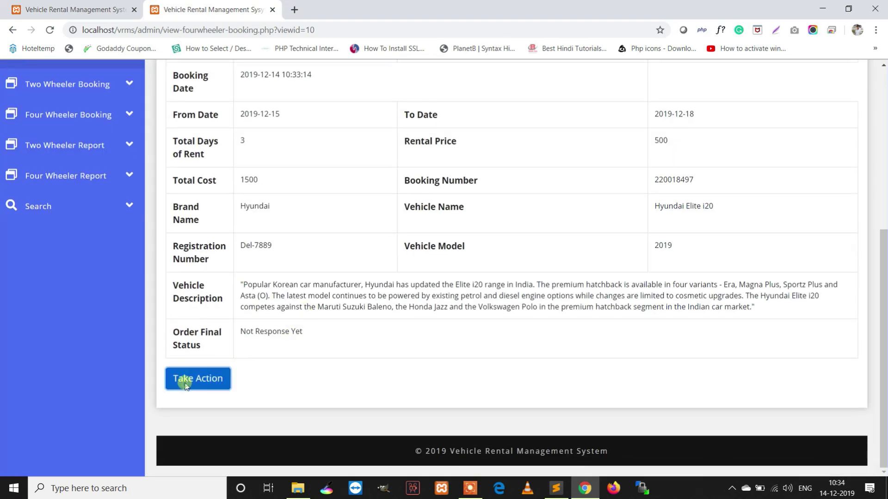
click(182, 378)
click(456, 154)
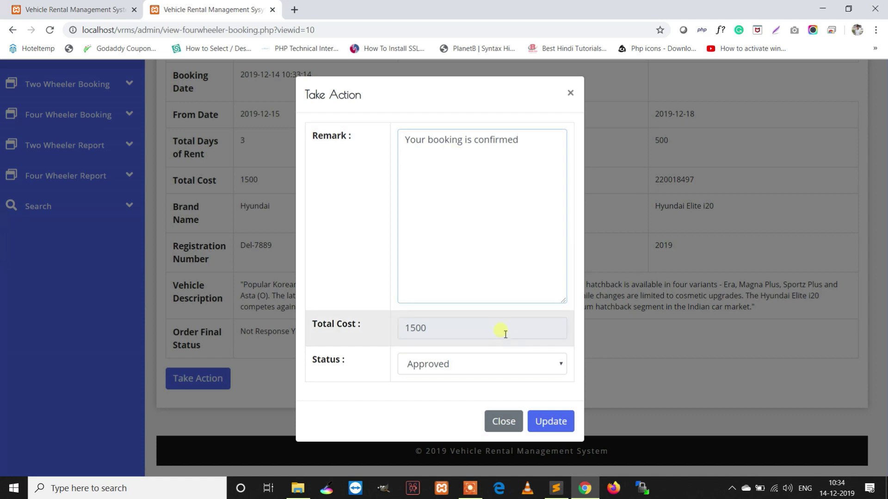
click(470, 368)
click(481, 379)
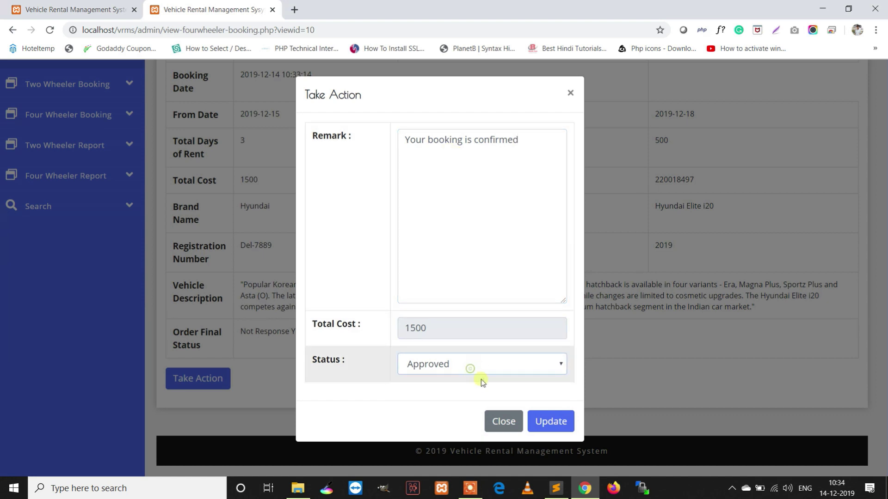
click(550, 421)
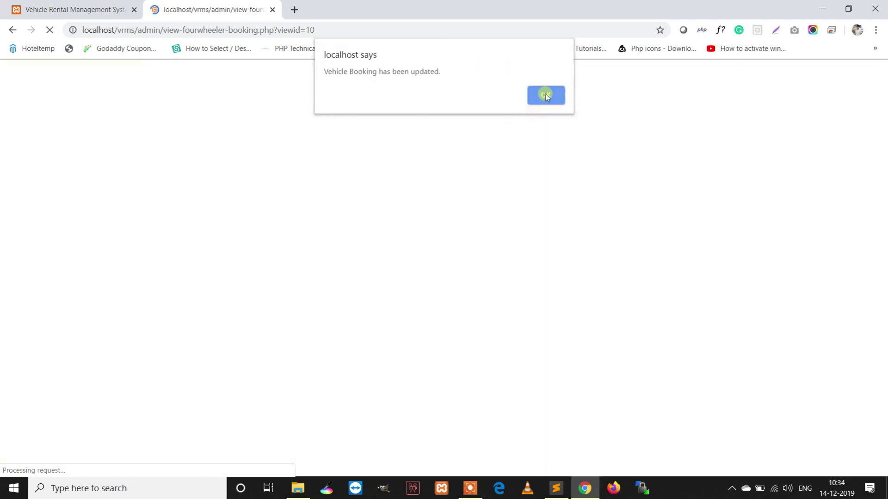
click(546, 94)
click(101, 8)
Reload the customer's bookings and reopen booking 220018497, now shown as Approved
click(49, 30)
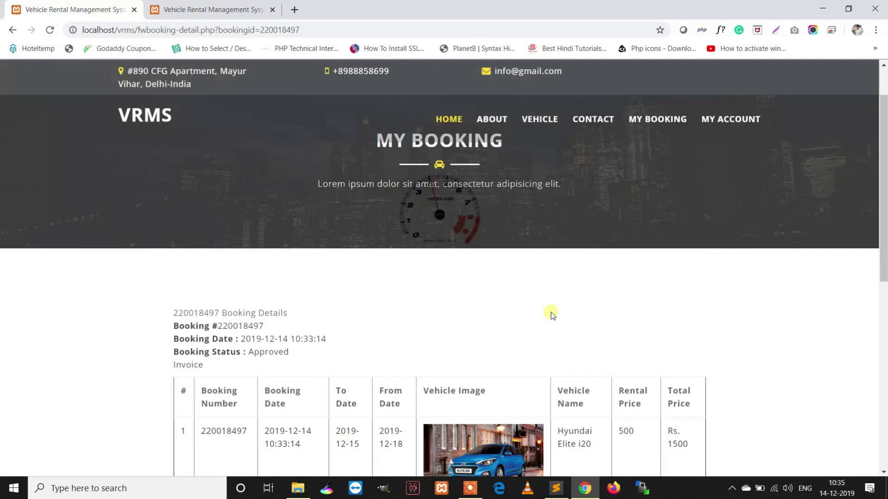
scroll(552, 315, down, 5)
scroll(365, 263, up, 1)
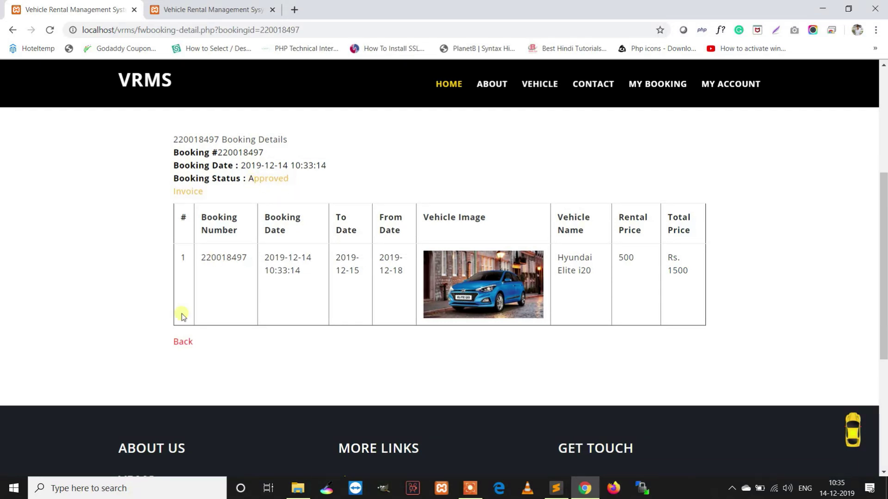
click(182, 341)
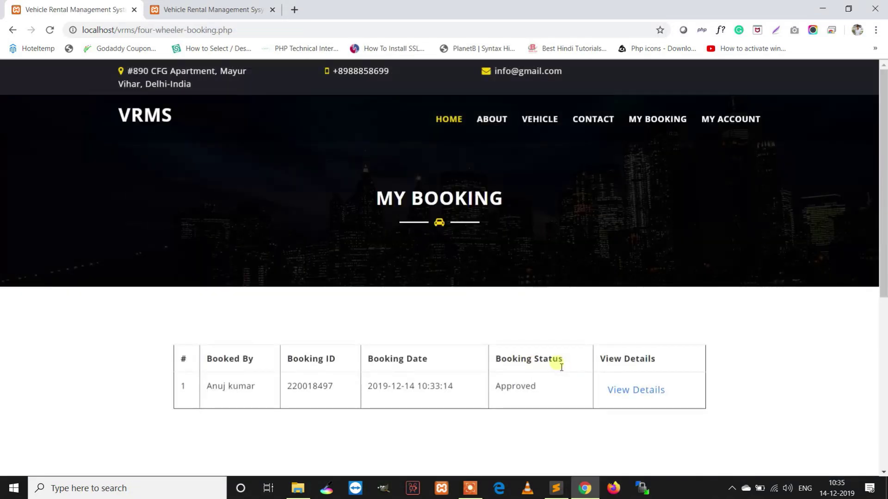
click(637, 390)
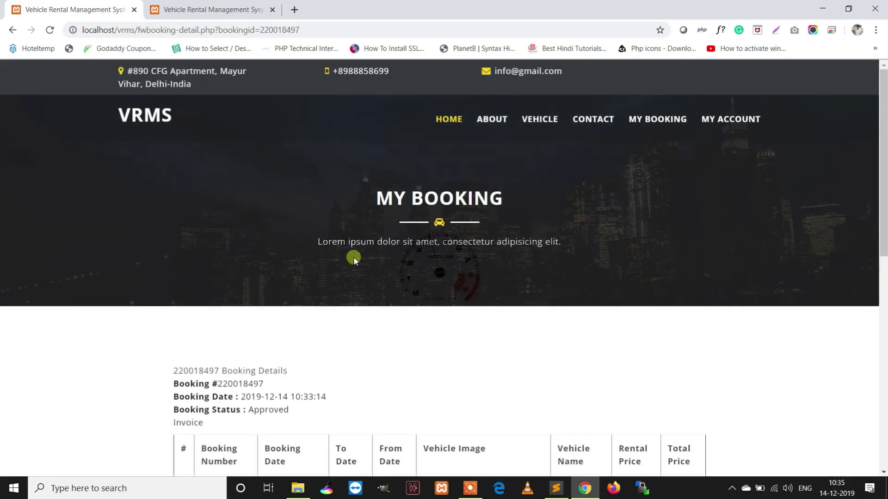
Open the booking's invoice full screen, preview printing, cancel, and close the invoice
scroll(354, 257, down, 2)
click(190, 306)
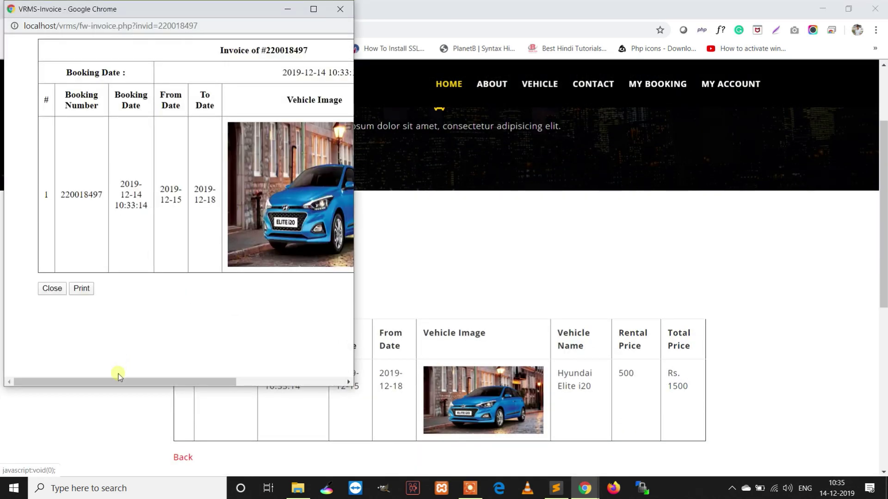
drag(123, 378, 239, 382)
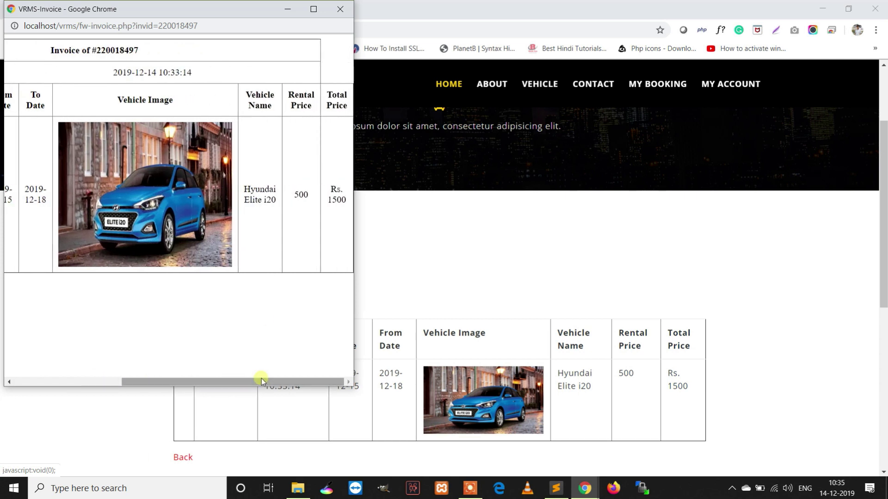
click(313, 9)
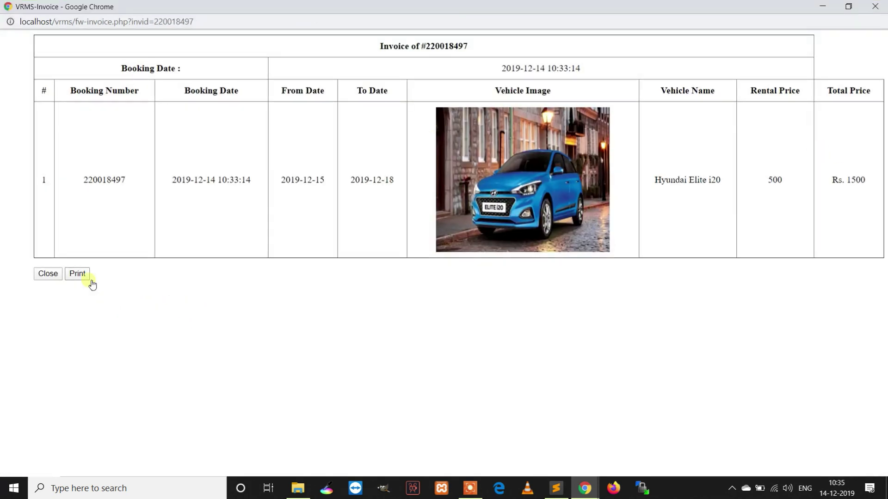
click(79, 275)
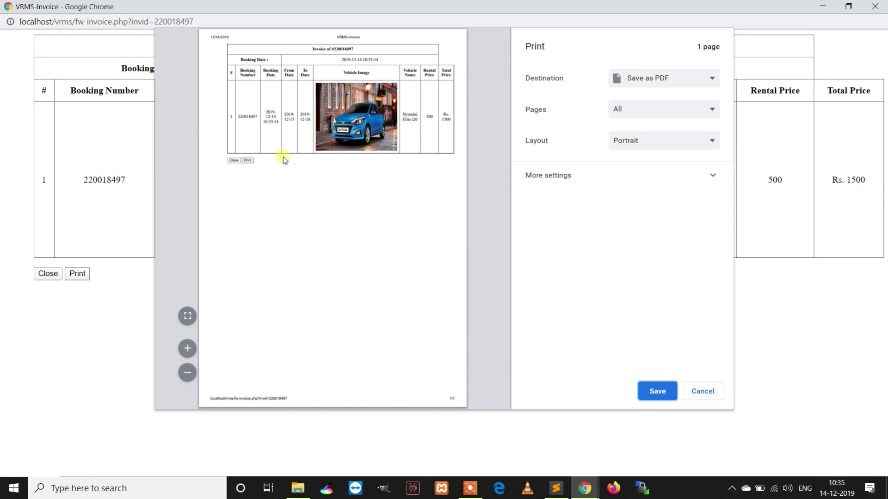
click(702, 391)
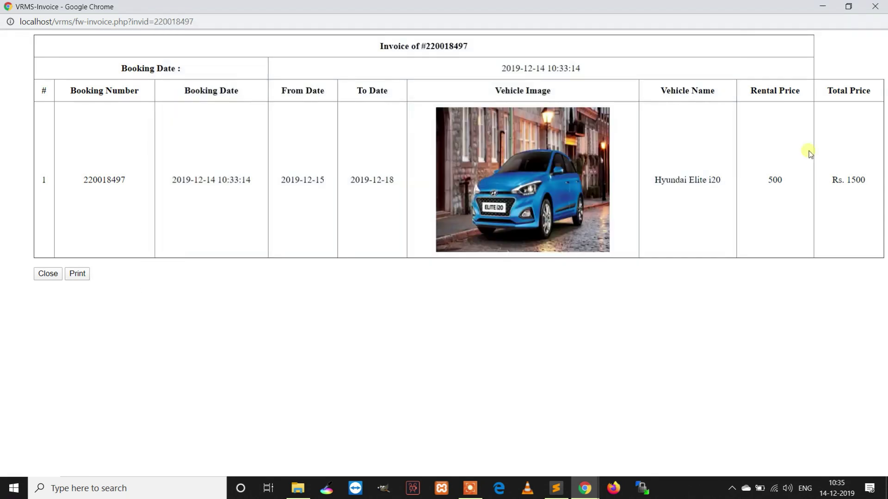
click(876, 6)
Browse the two-wheeler listings and view the Honda Activa 5G details and booking form
scroll(561, 315, up, 3)
mouse_move(640, 119)
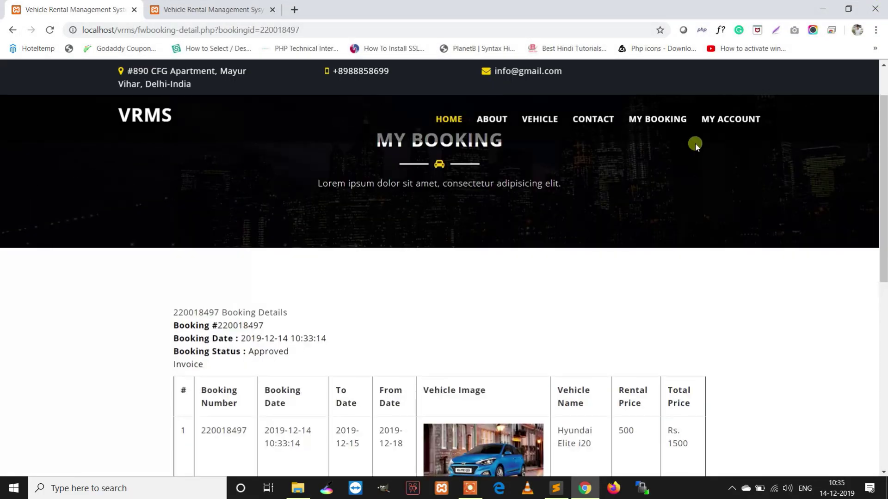
mouse_move(540, 121)
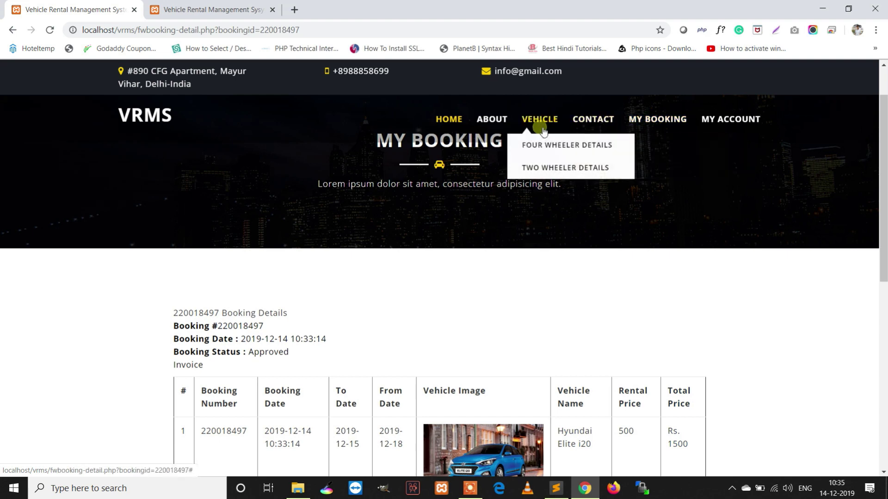
click(536, 171)
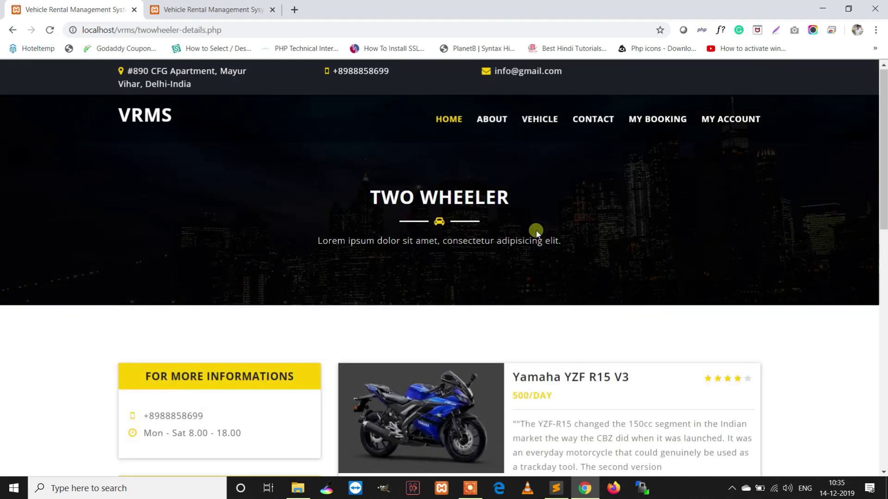
scroll(551, 231, down, 7)
click(559, 316)
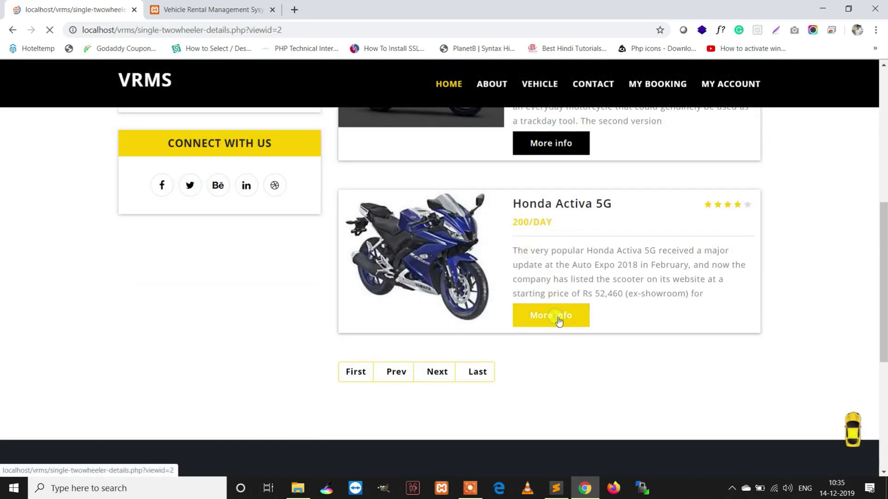
scroll(586, 290, down, 10)
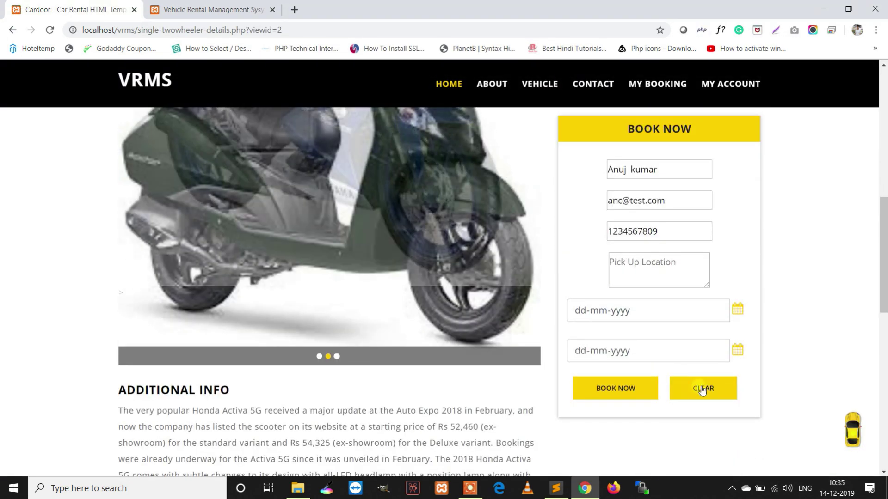
Return to the admin dashboard and expand the Brand menu in the sidebar
click(210, 10)
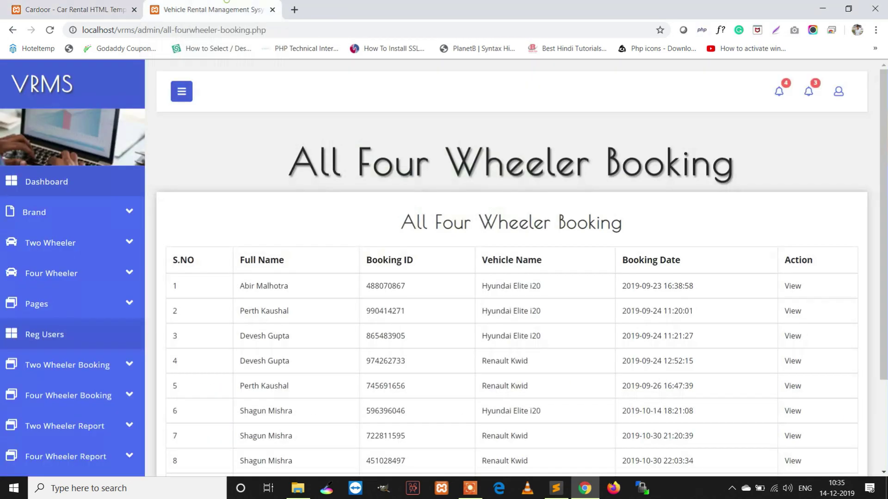
click(64, 186)
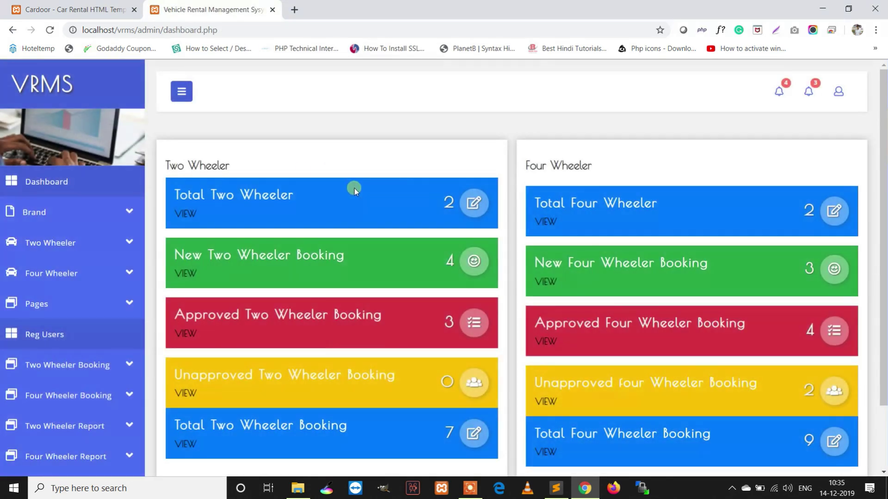
scroll(672, 230, down, 3)
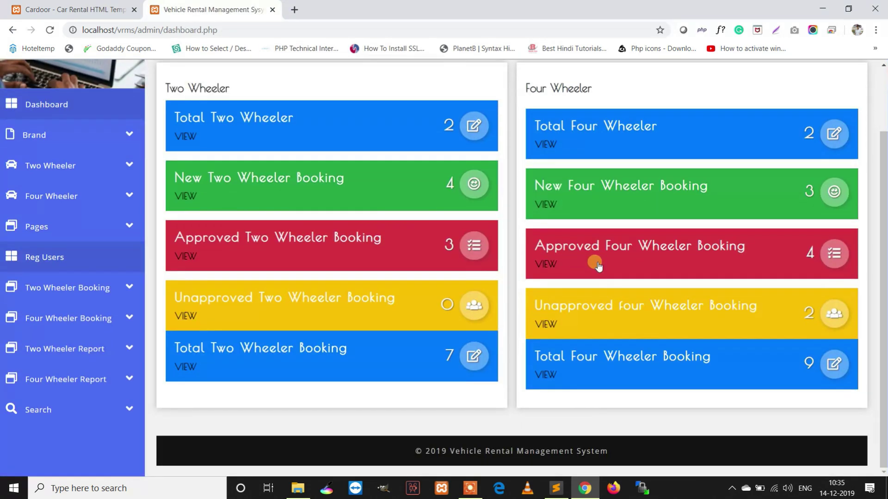
scroll(301, 319, up, 3)
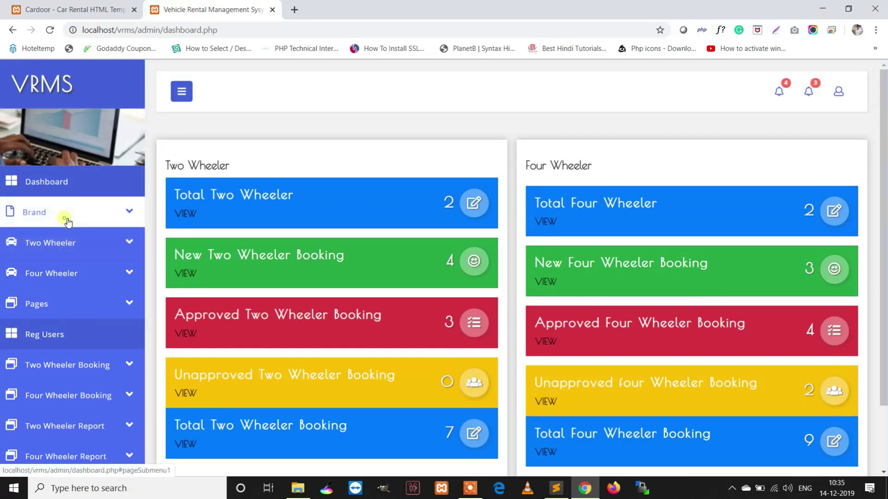
click(66, 216)
Add brand 'Test Brand' with logo phpgurukul-1.png from D:\PHPGurukul Images
click(49, 239)
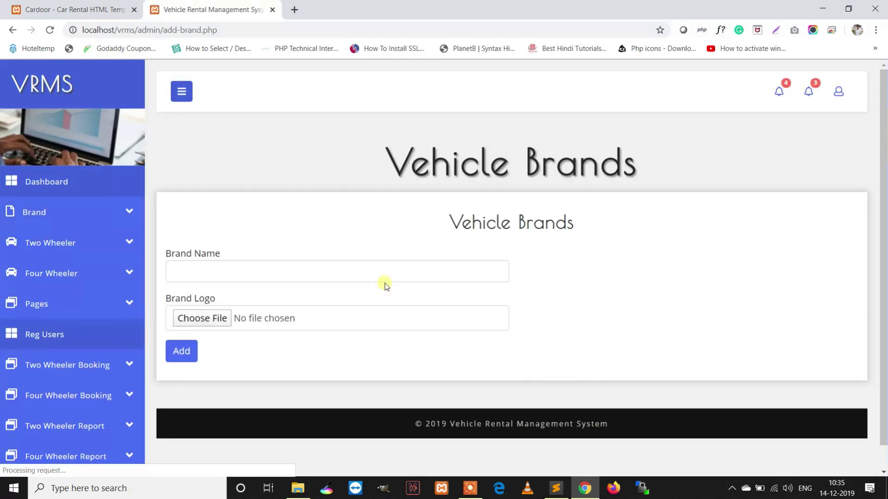
click(295, 281)
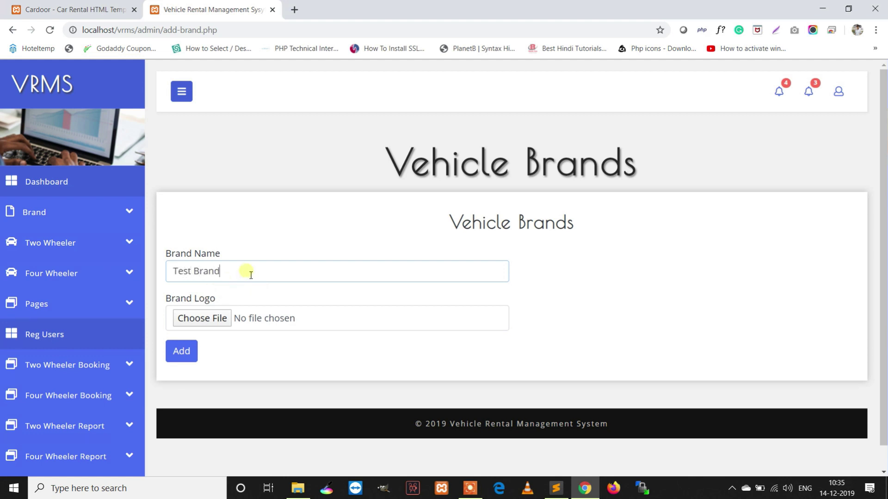
click(220, 319)
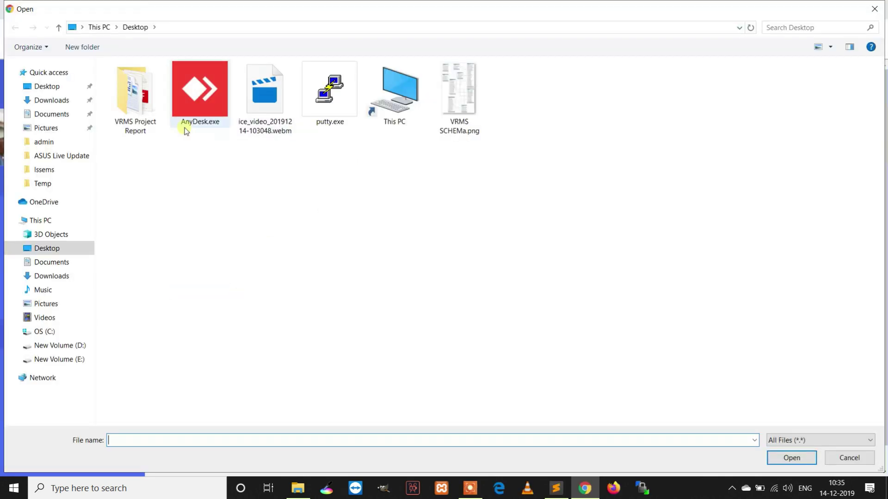
click(146, 106)
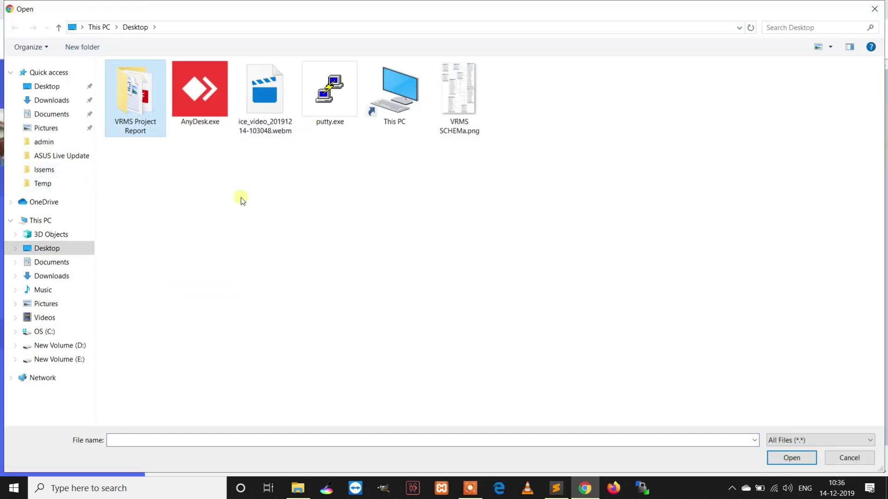
click(61, 350)
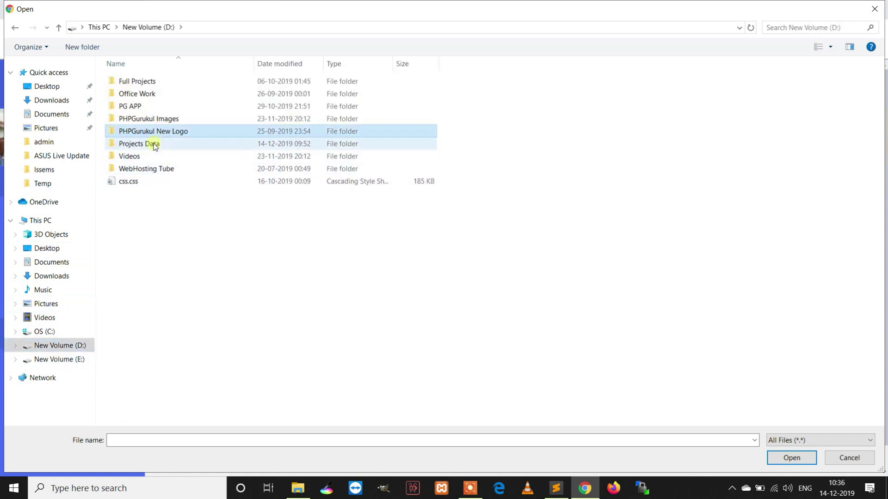
double_click(158, 120)
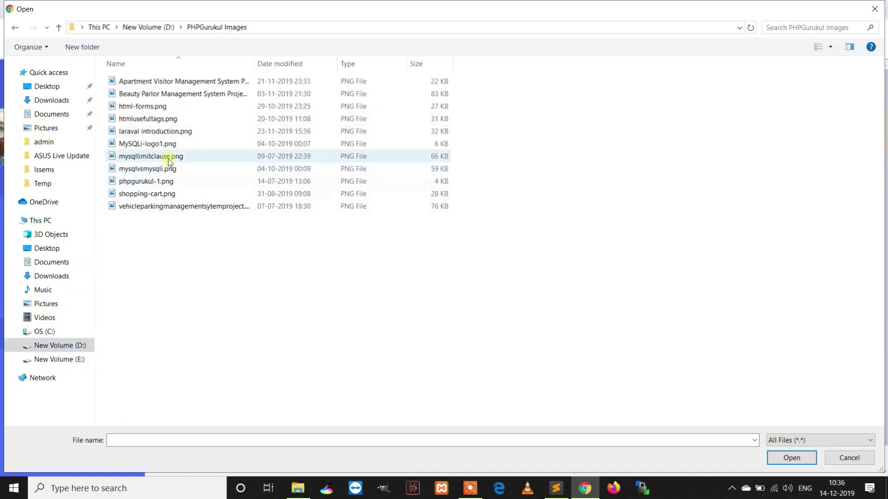
double_click(166, 180)
scroll(222, 336, down, 1)
click(181, 324)
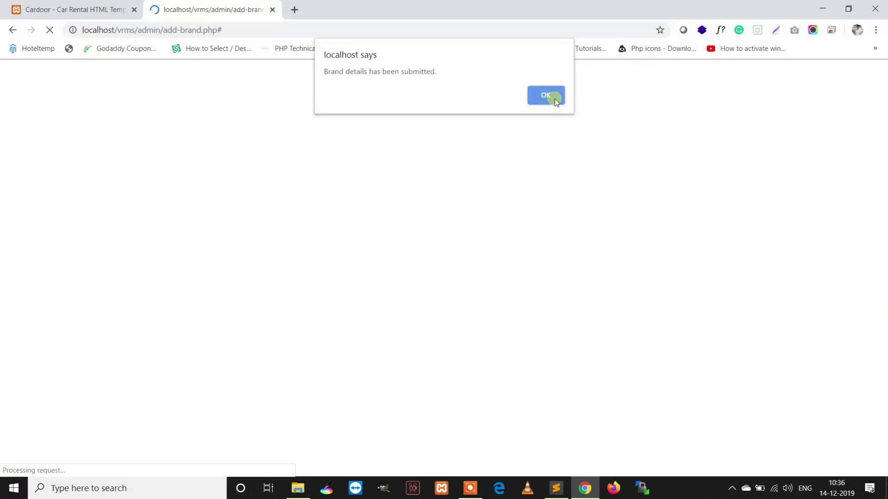
click(552, 95)
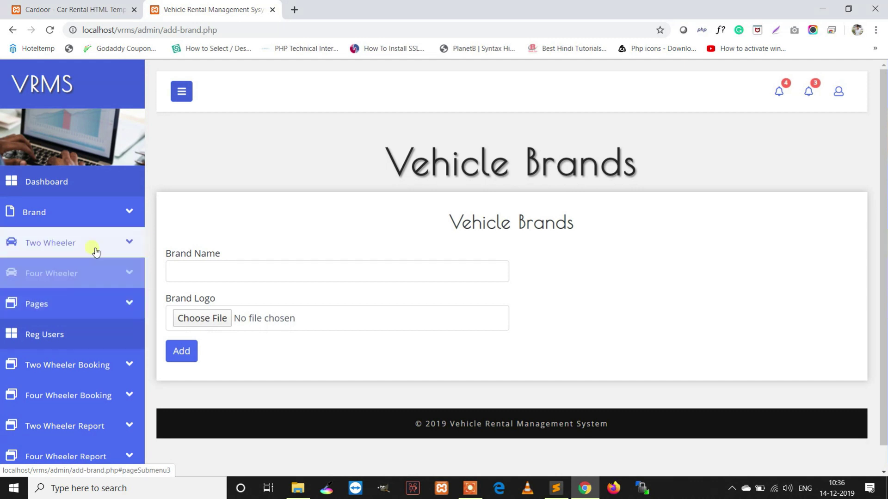
Find Test Brand in Manage Brand and open its edit page
click(93, 247)
click(74, 221)
click(57, 276)
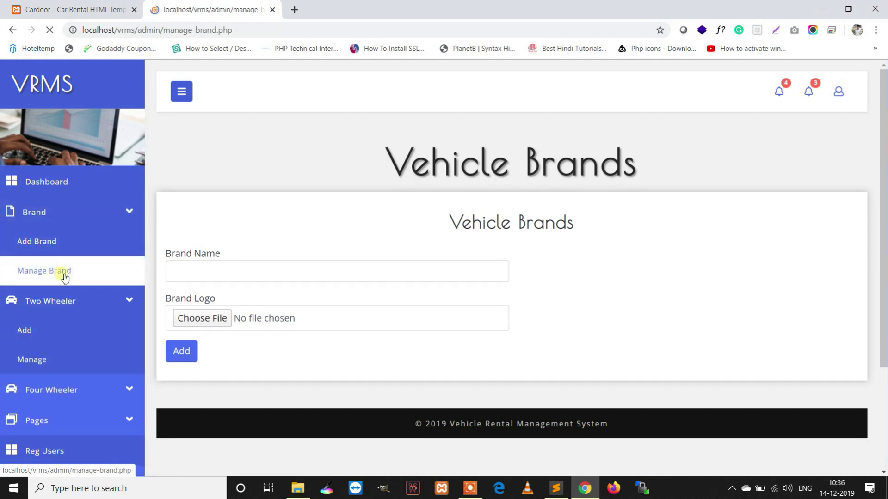
scroll(716, 291, down, 5)
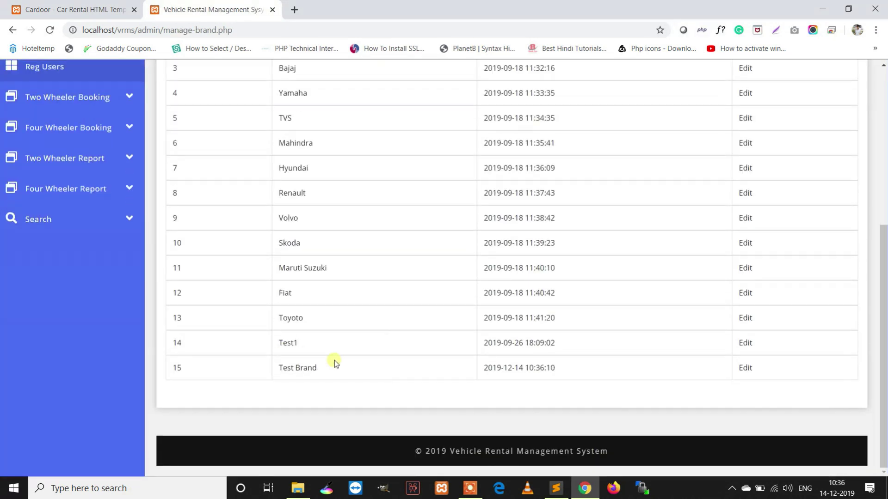
click(744, 367)
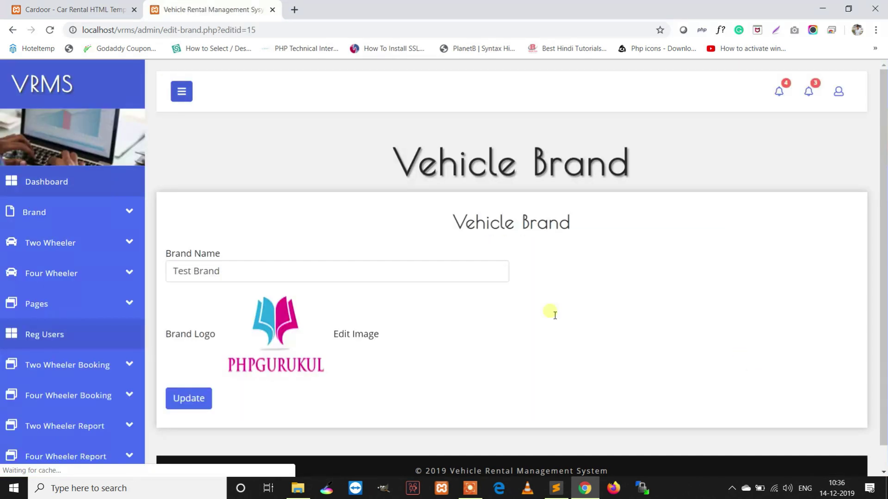
Rename the brand 'Test Brand' to 'PHPGurukul' and save the change
triple_click(281, 273)
text(PHPGurukul)
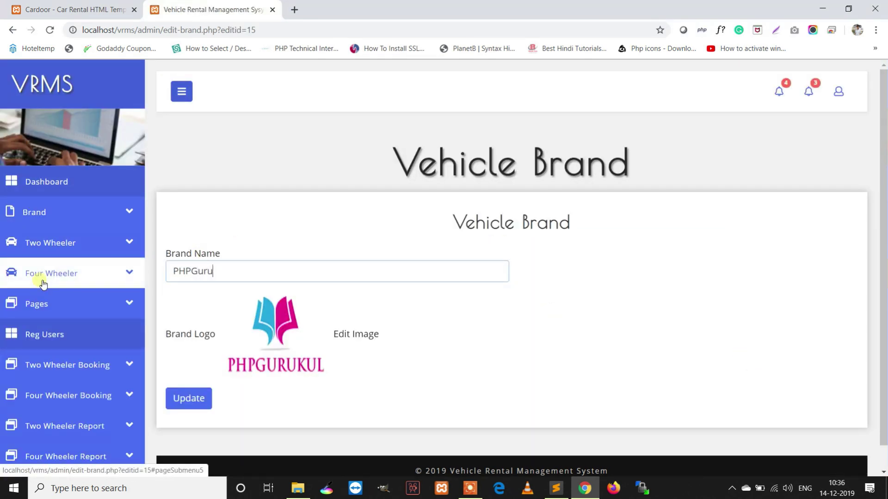
click(193, 389)
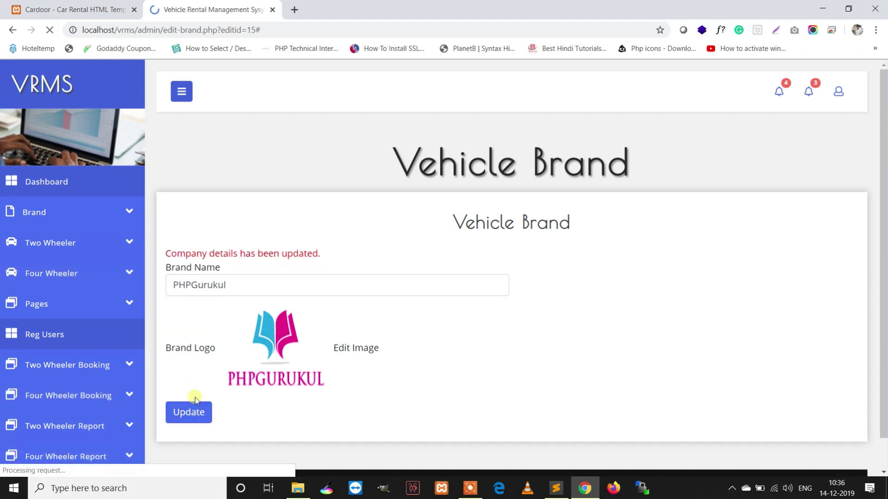
drag(317, 258, 176, 251)
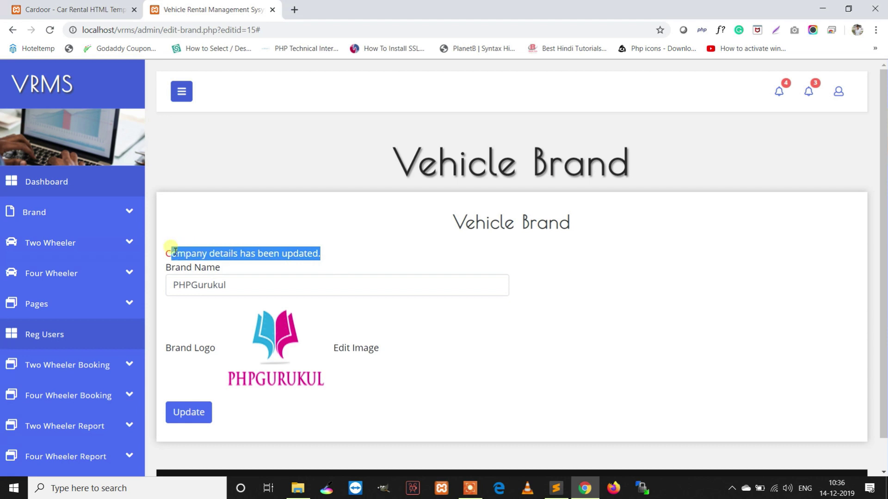
scroll(258, 326, down, 1)
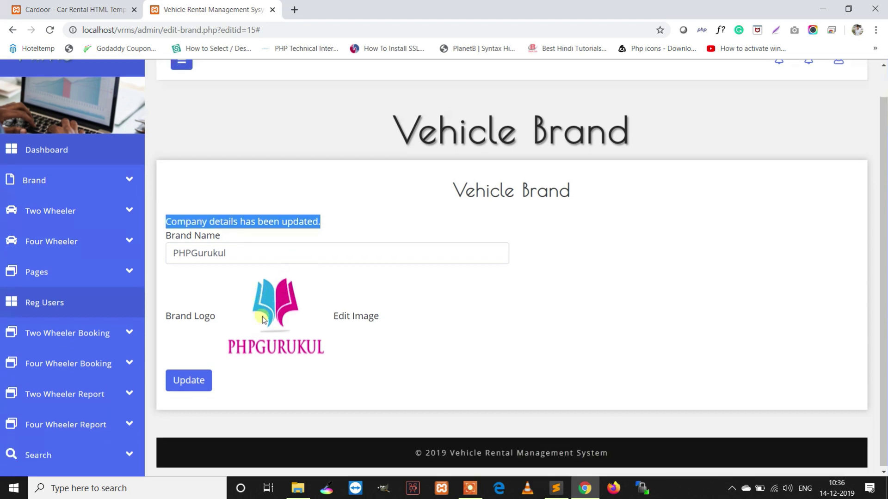
click(350, 318)
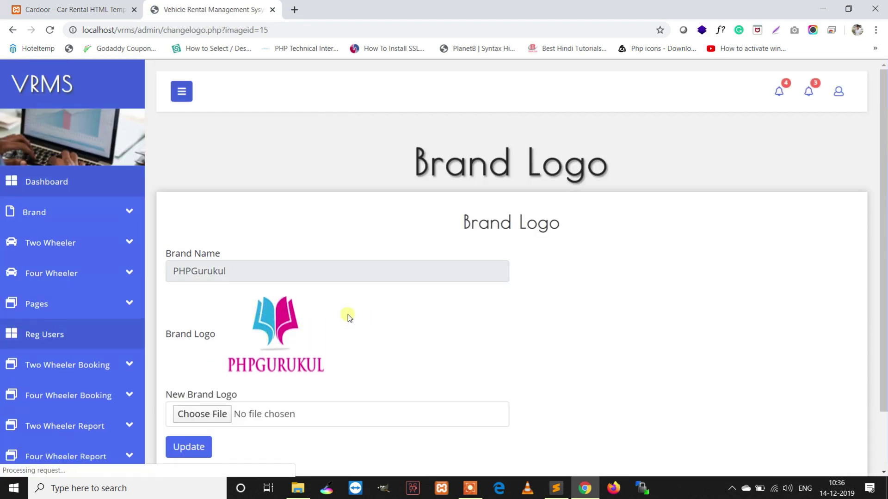
Upload MySQLi-logo1.png as the PHPGurukul brand's new logo
click(203, 414)
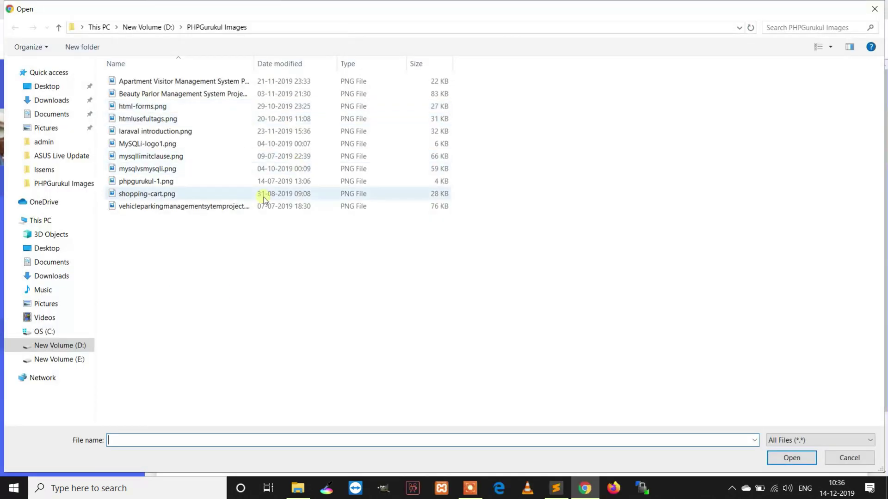
double_click(149, 143)
click(197, 448)
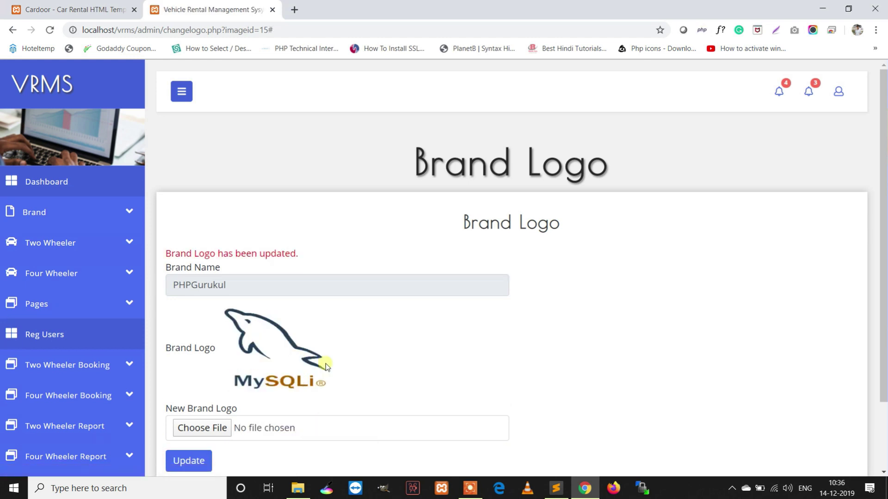
Open the Add Vehicle form and choose category Two Wheeler and brand Honda
click(74, 250)
click(51, 274)
scroll(742, 291, down, 5)
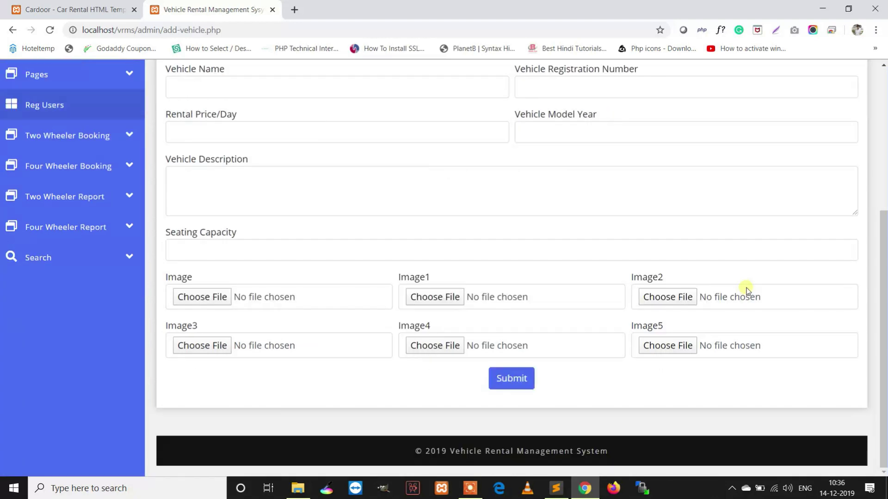
scroll(742, 287, up, 3)
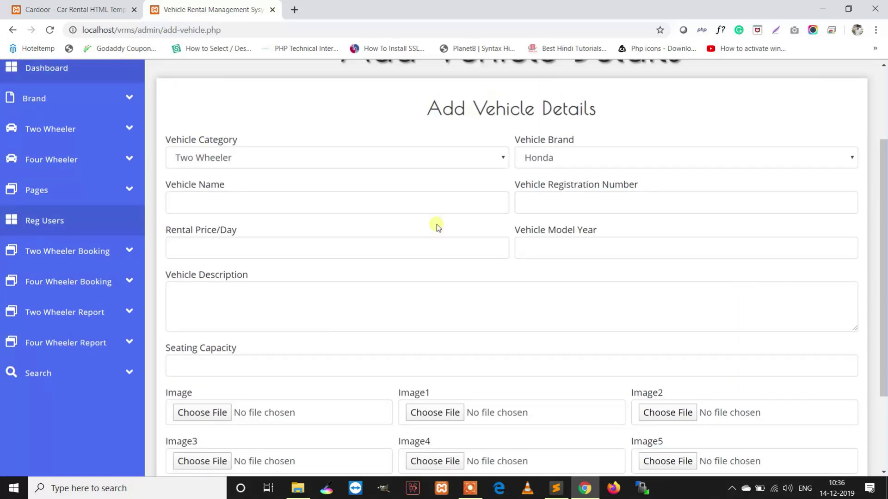
click(362, 159)
click(364, 159)
click(621, 165)
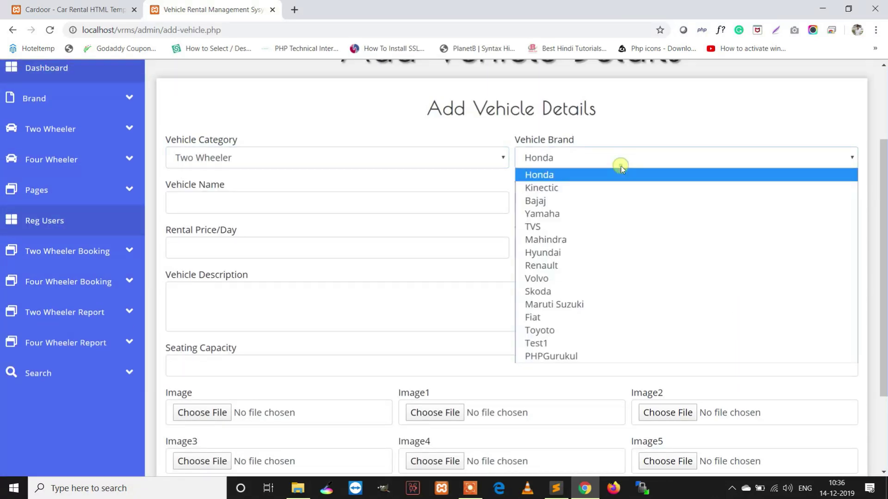
click(260, 202)
click(557, 161)
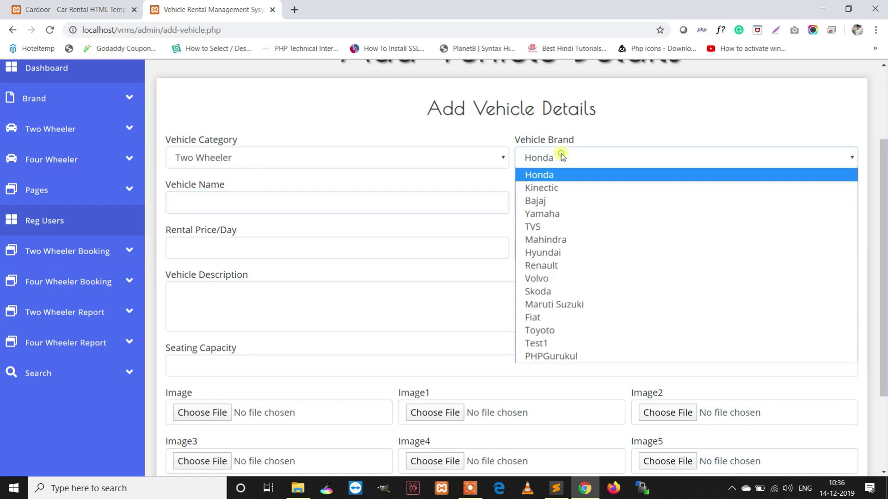
click(542, 174)
Enter name Activa, registration DL1234, price 200/day, model 2019, description 'Activa 3 G', seating 2
click(226, 198)
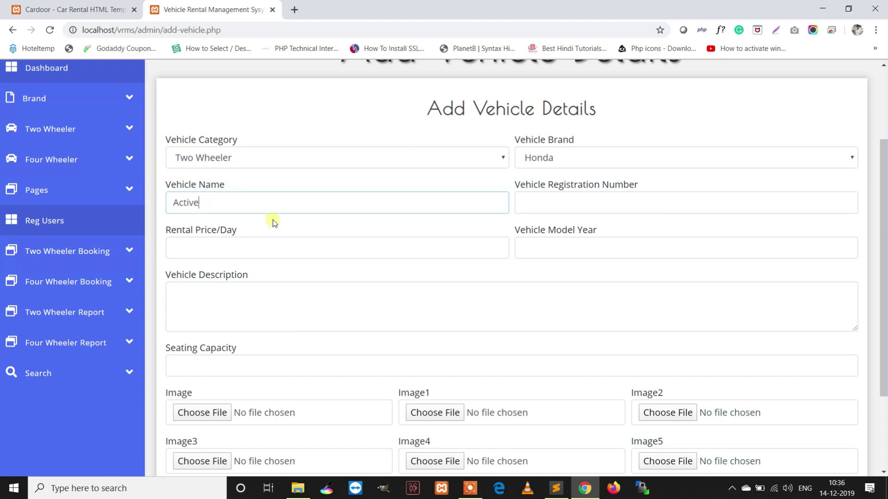
text(Activa)
click(610, 199)
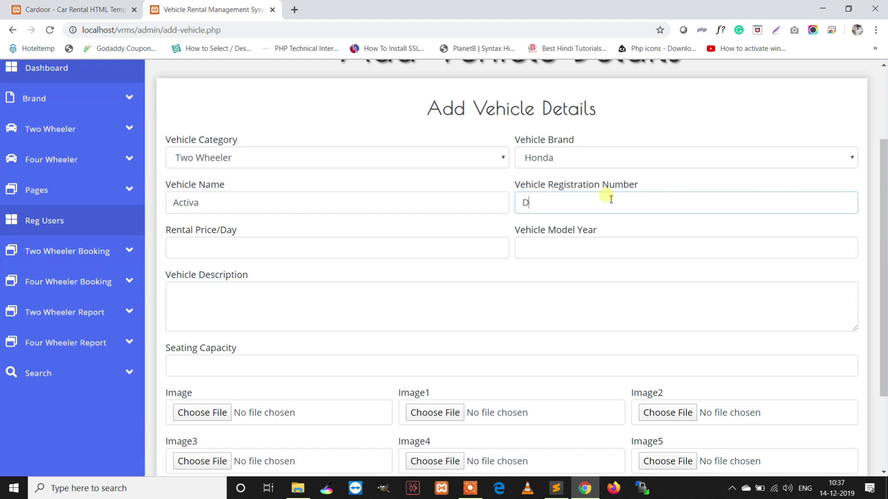
click(318, 252)
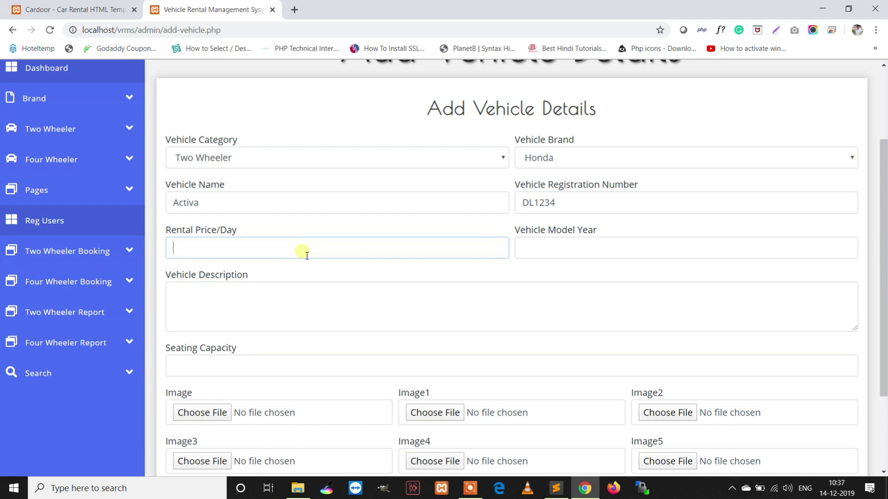
click(598, 258)
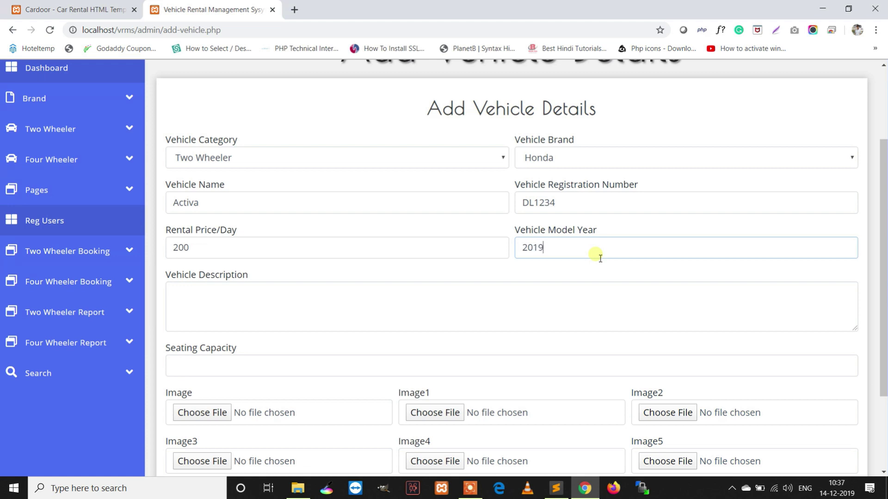
click(298, 316)
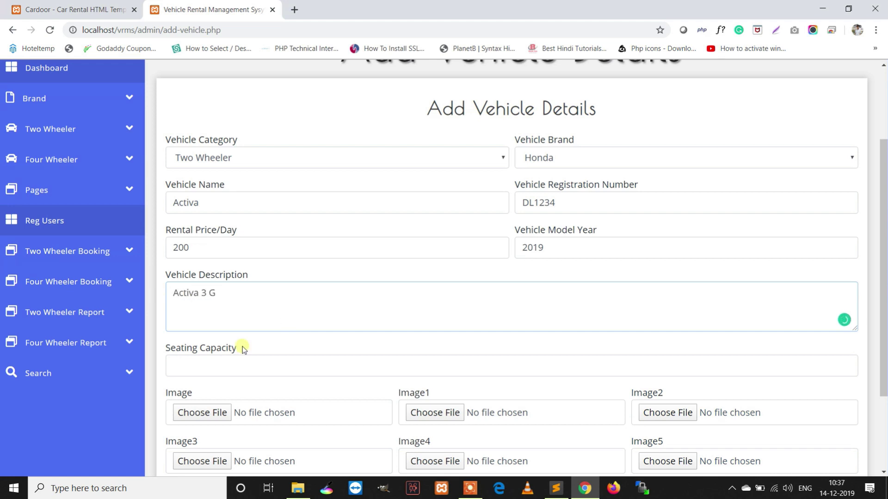
scroll(224, 359, down, 2)
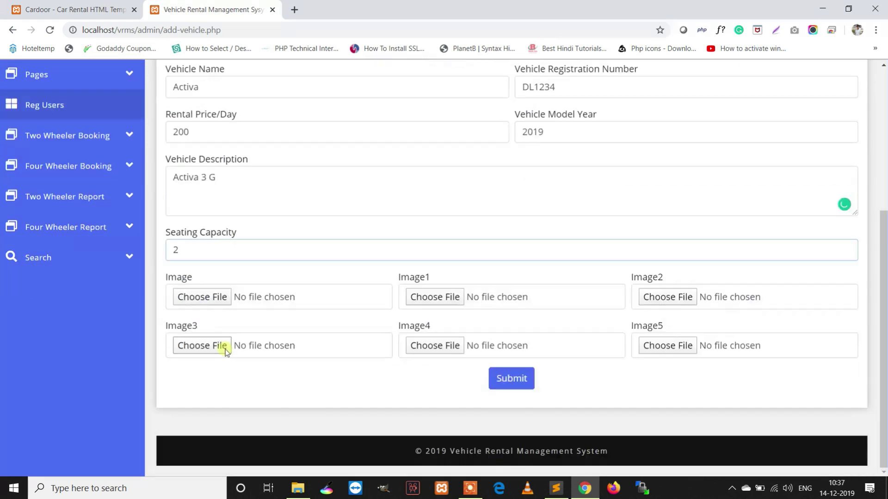
Attach phpgurukul-1.png, mysqlvsmysqli.png and shopping-cart.png as Image, Image1 and Image2
click(206, 295)
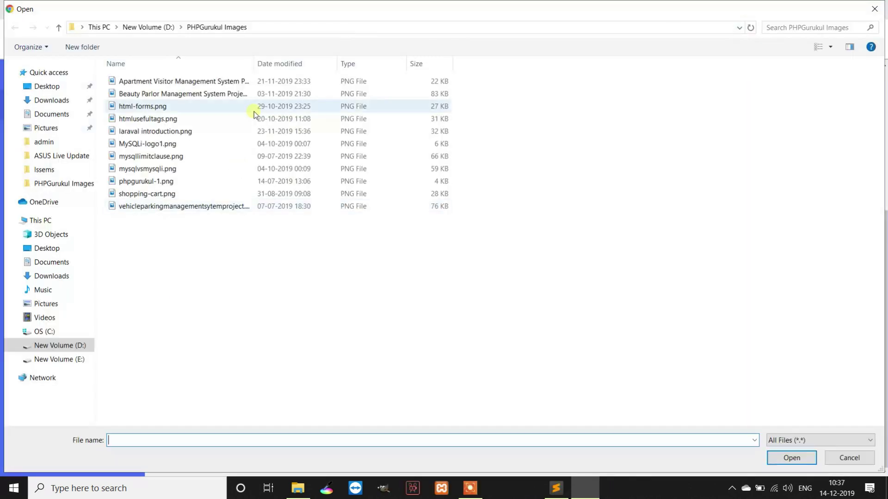
click(144, 182)
double_click(143, 183)
click(499, 375)
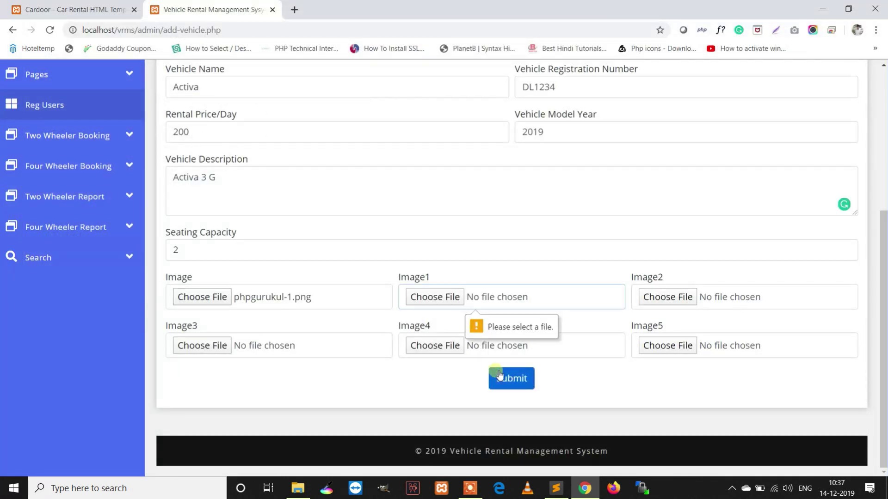
click(435, 296)
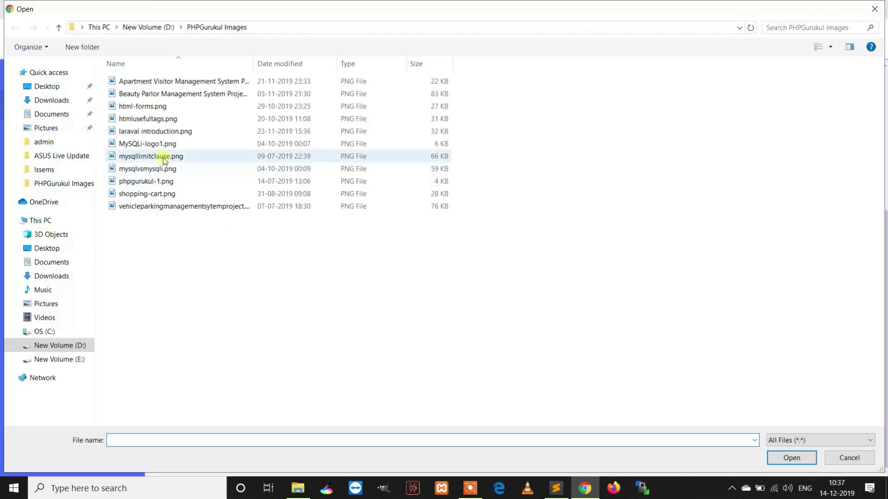
double_click(218, 171)
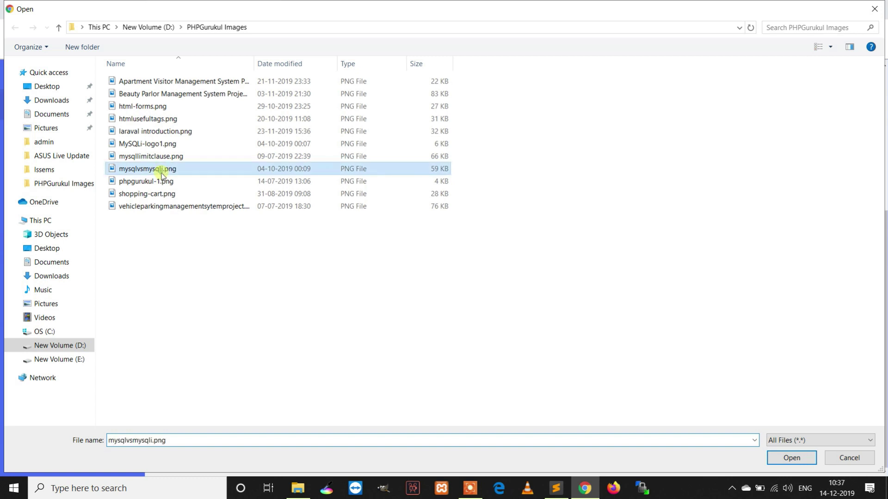
click(511, 377)
click(668, 298)
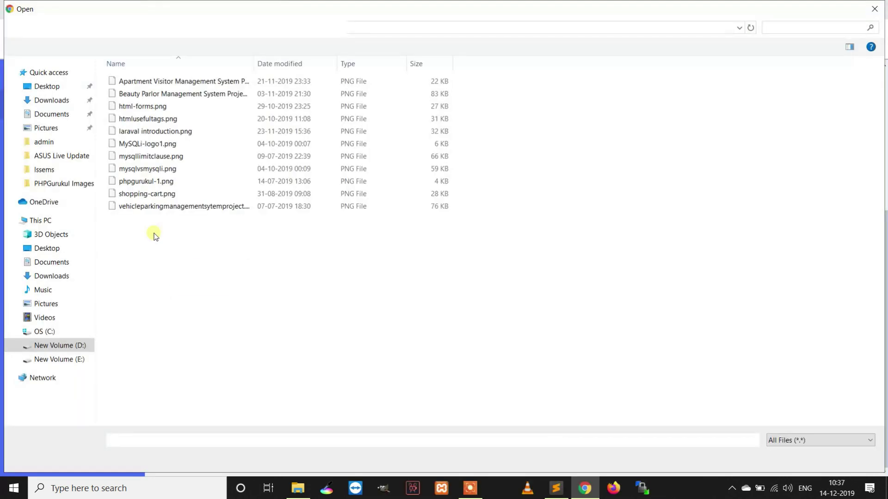
double_click(154, 194)
Attach html-forms.png, laraval introduction.png and phpgurukul-1.png as Image3-5, then submit the vehicle
click(202, 345)
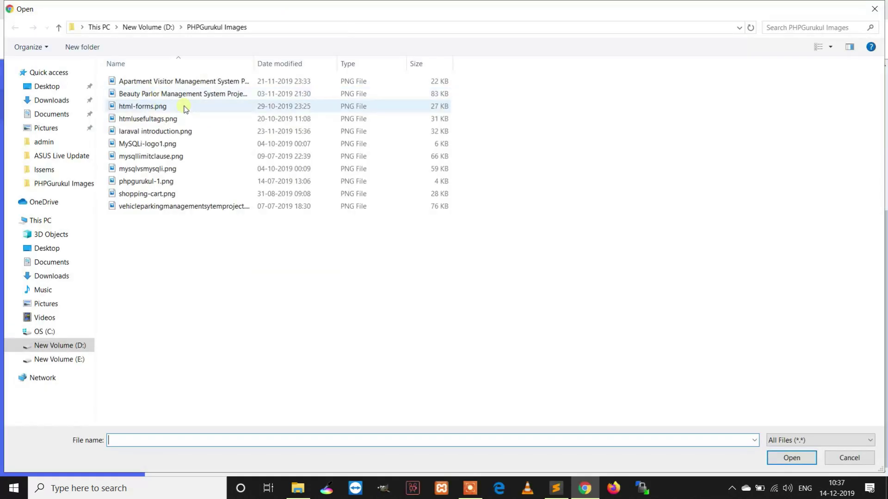
click(161, 109)
double_click(160, 110)
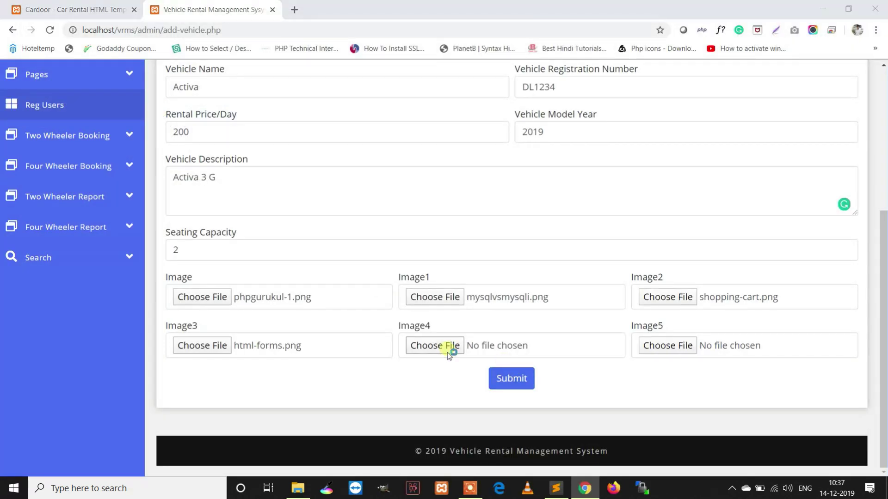
click(479, 356)
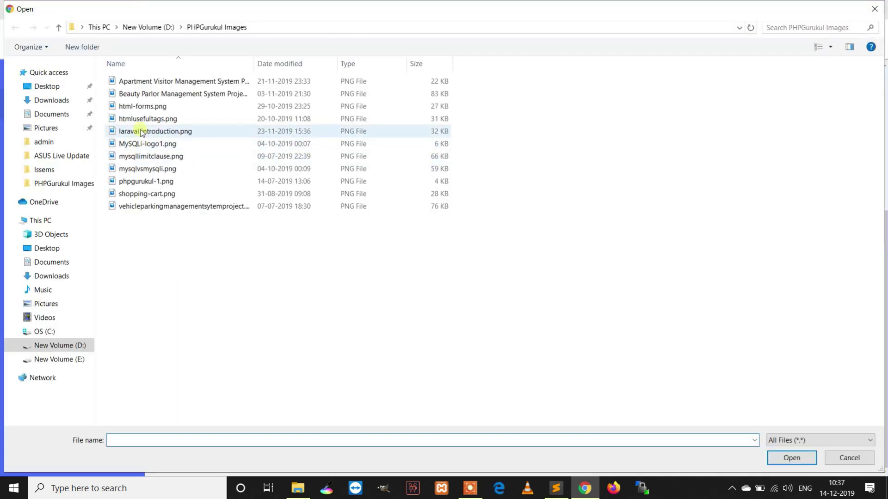
double_click(140, 133)
click(659, 346)
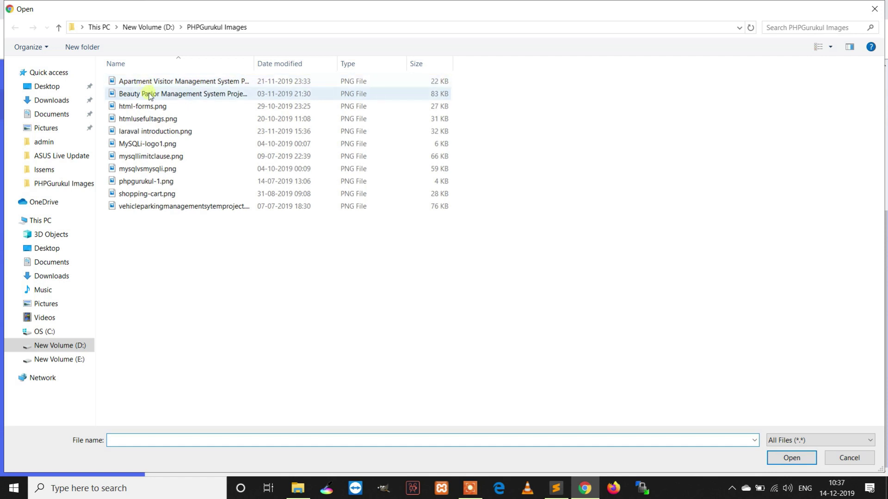
double_click(152, 181)
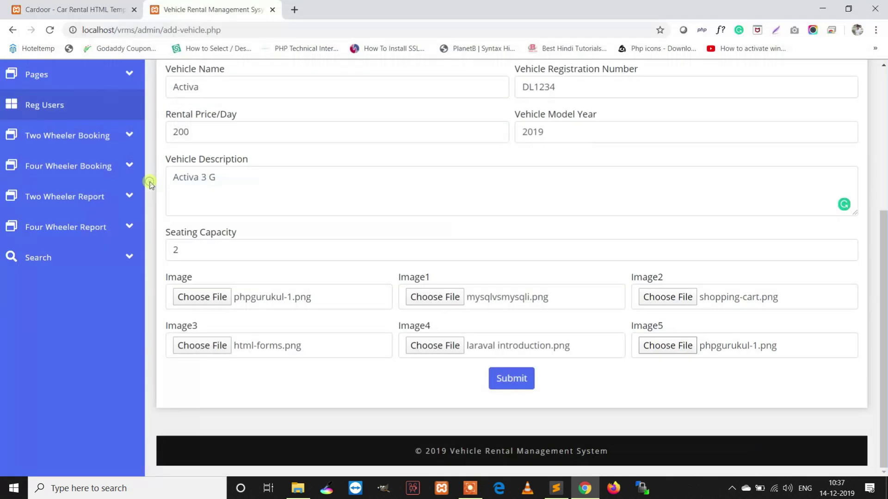
click(526, 381)
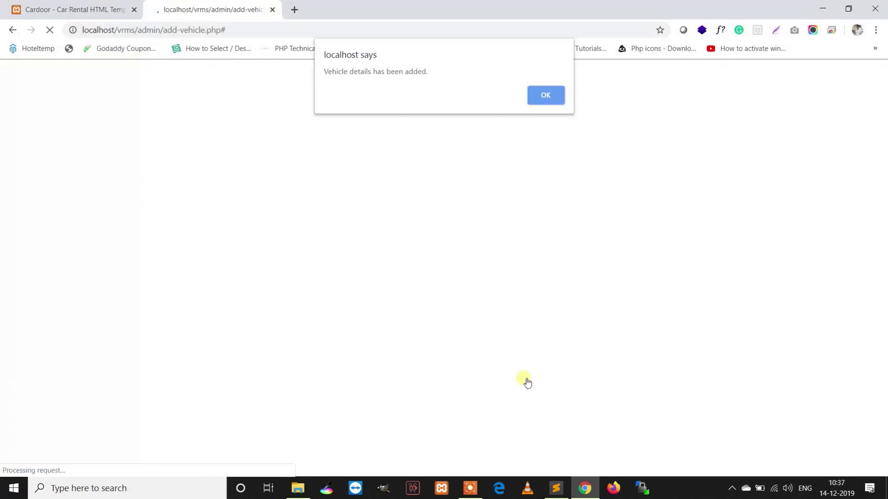
drag(437, 74, 307, 73)
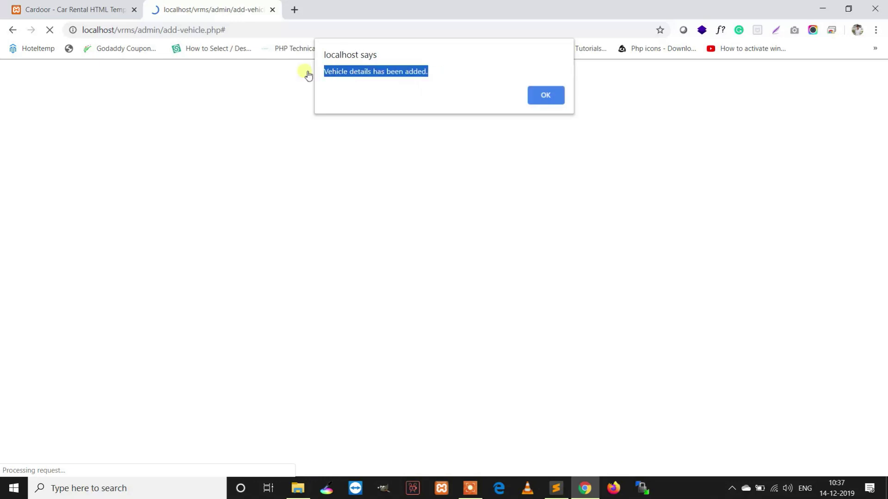
click(539, 96)
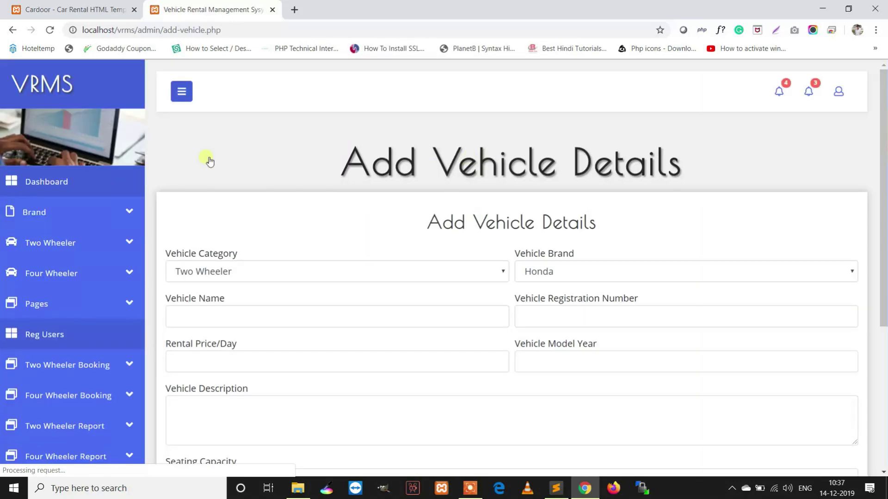
click(49, 244)
Edit the Activa record in Two Wheeler Manage and update its registration number to DL12345
click(44, 306)
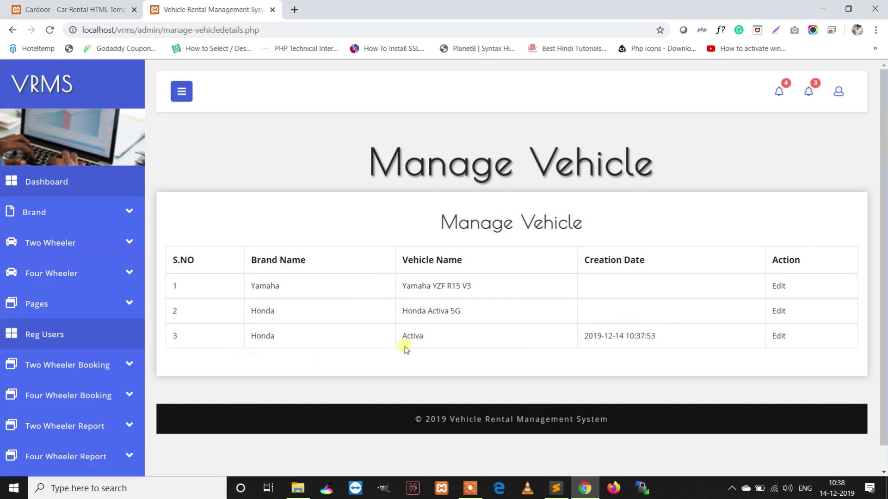
drag(670, 339, 184, 336)
click(778, 336)
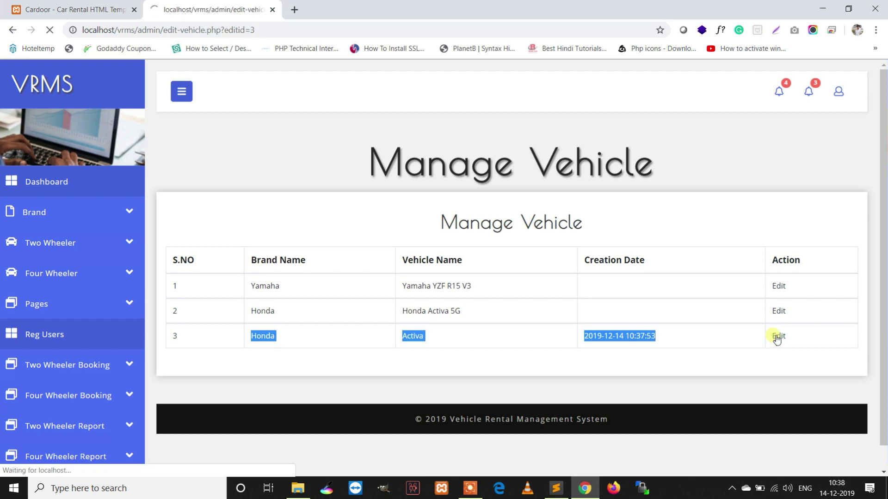
scroll(688, 319, down, 5)
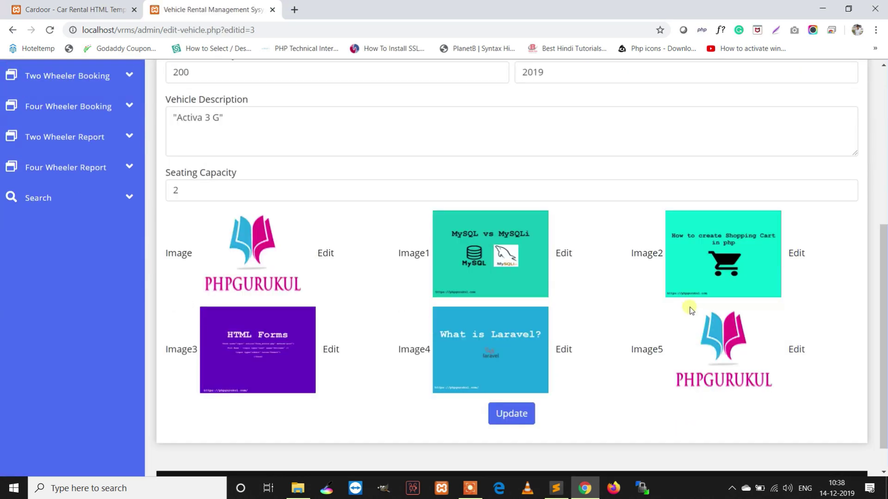
scroll(382, 227, up, 2)
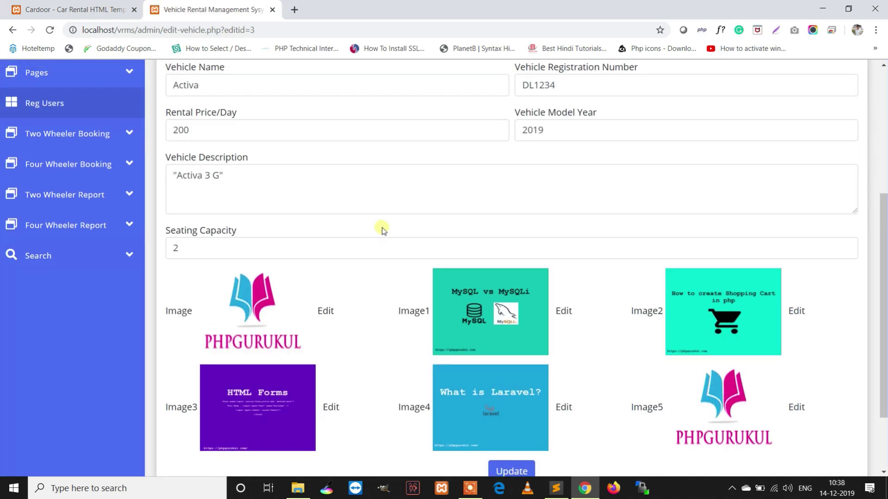
scroll(395, 232, up, 3)
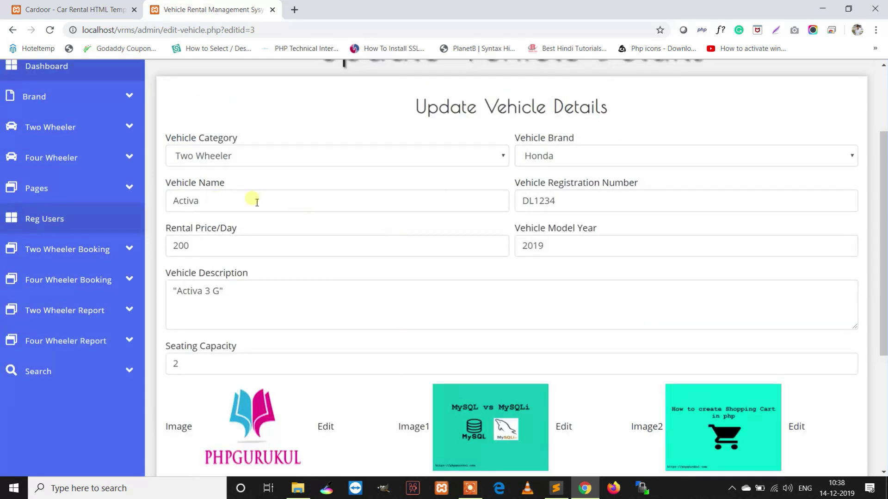
click(583, 206)
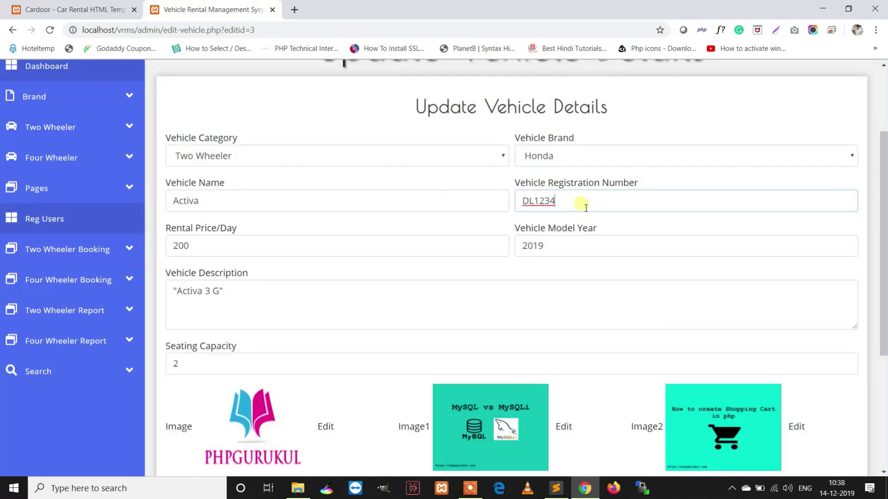
scroll(585, 208, down, 4)
click(506, 415)
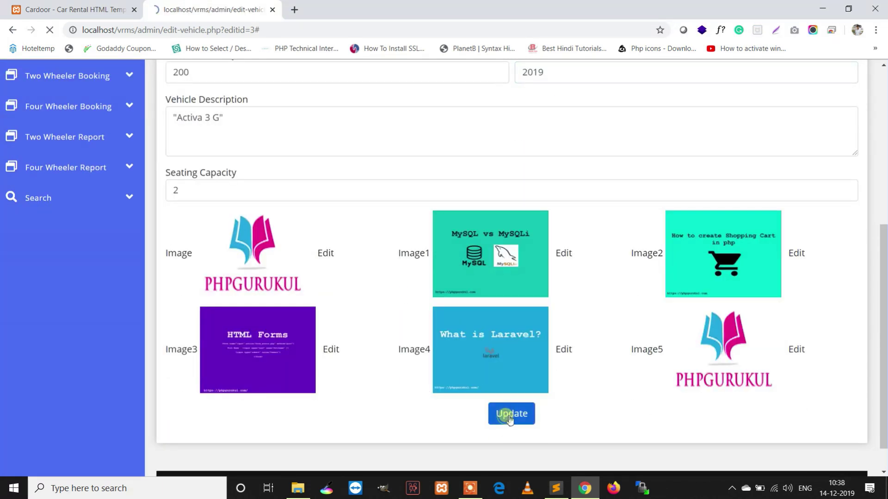
scroll(508, 370, down, 3)
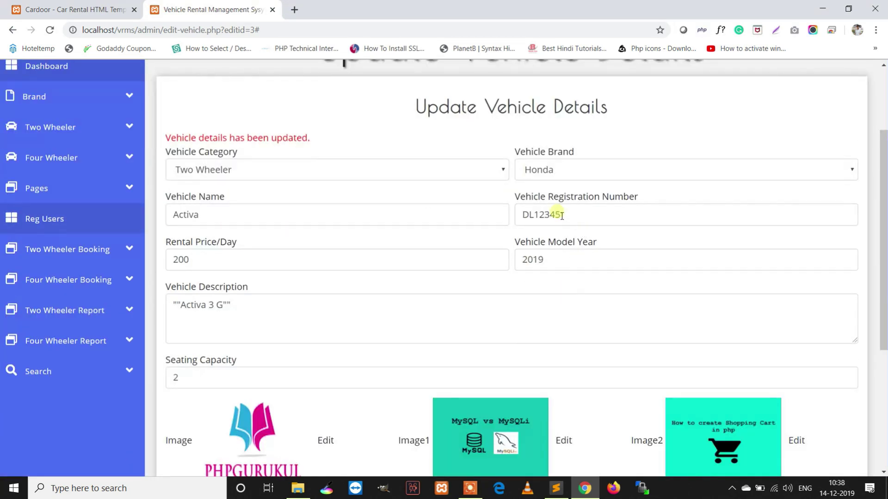
scroll(241, 363, down, 3)
Open the Activa's first-image replace page, then list two-wheelers on the customer site
click(325, 325)
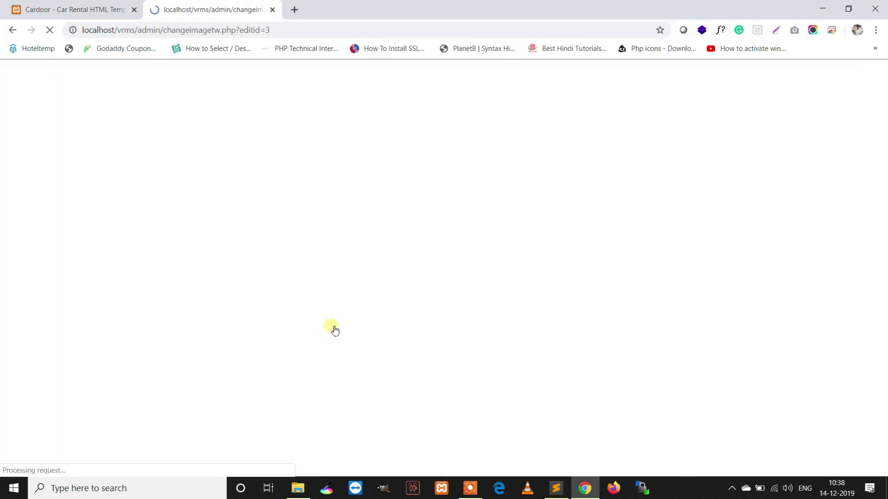
scroll(278, 289, down, 2)
click(70, 9)
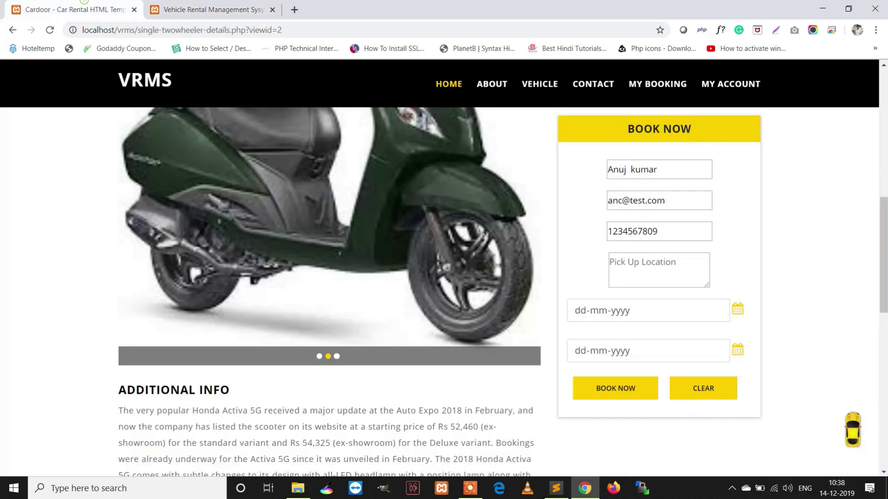
scroll(470, 168, up, 6)
mouse_move(541, 123)
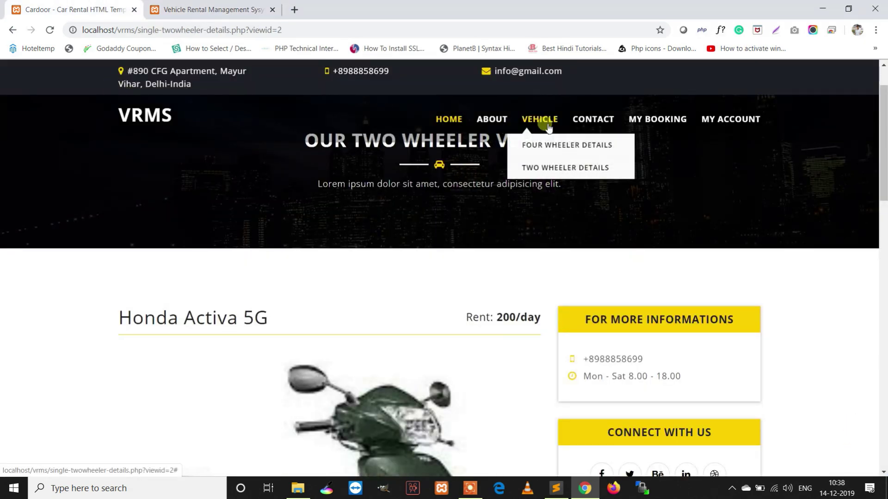
click(542, 167)
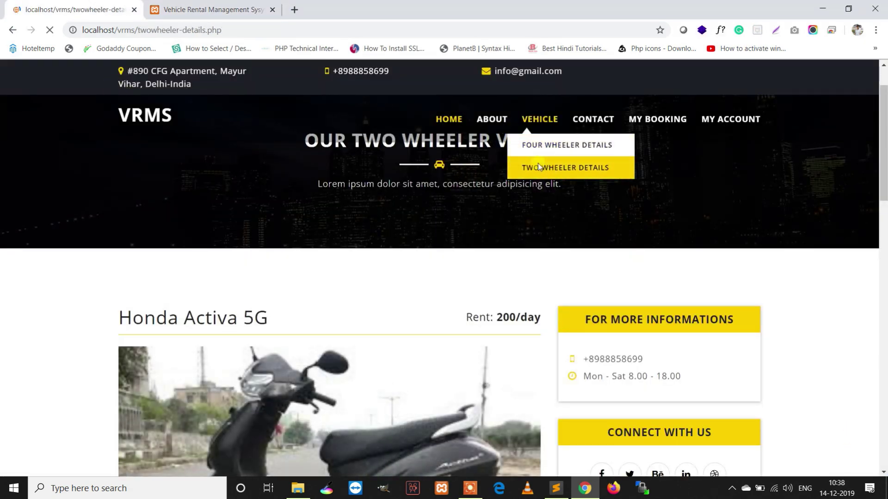
scroll(536, 190, down, 10)
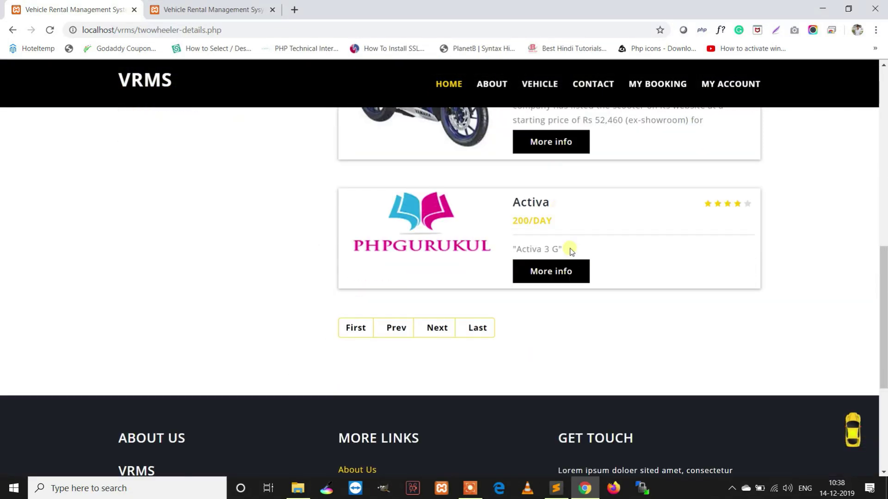
scroll(574, 232, up, 3)
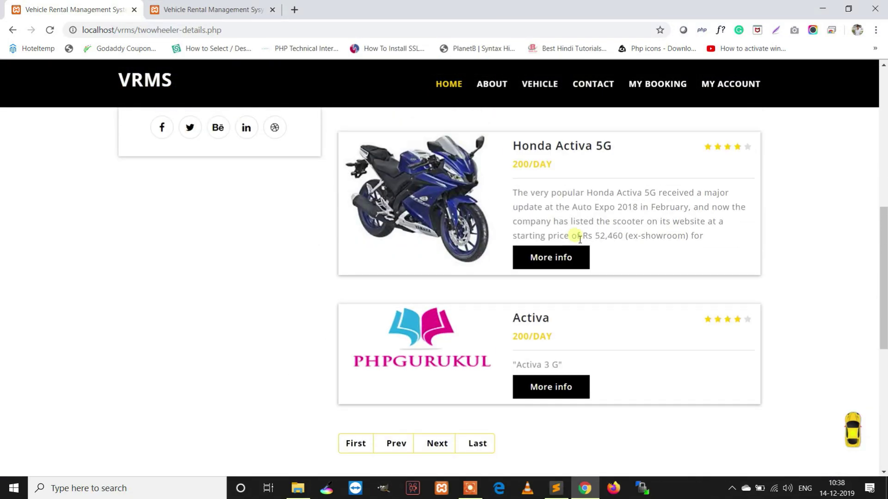
Review the Activa's details and image slideshow (Honda, 200/day, 2019, 2 seats), then return to Vehicle Image
click(573, 389)
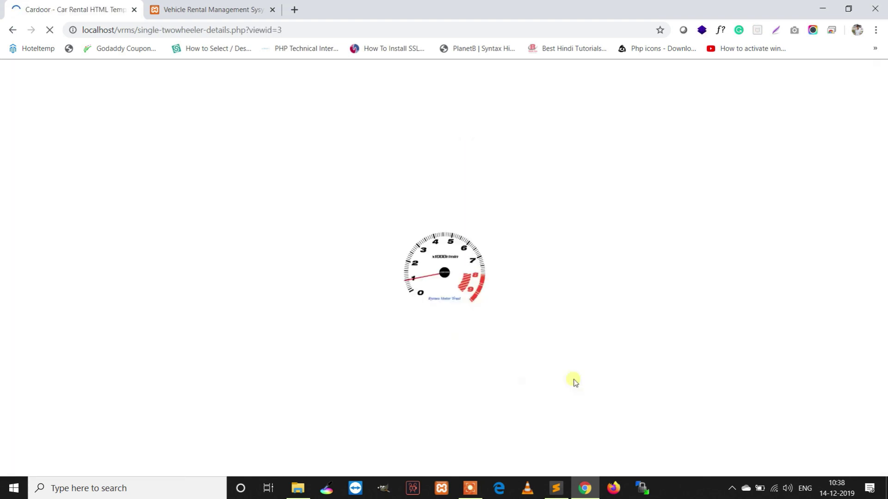
scroll(496, 324, down, 9)
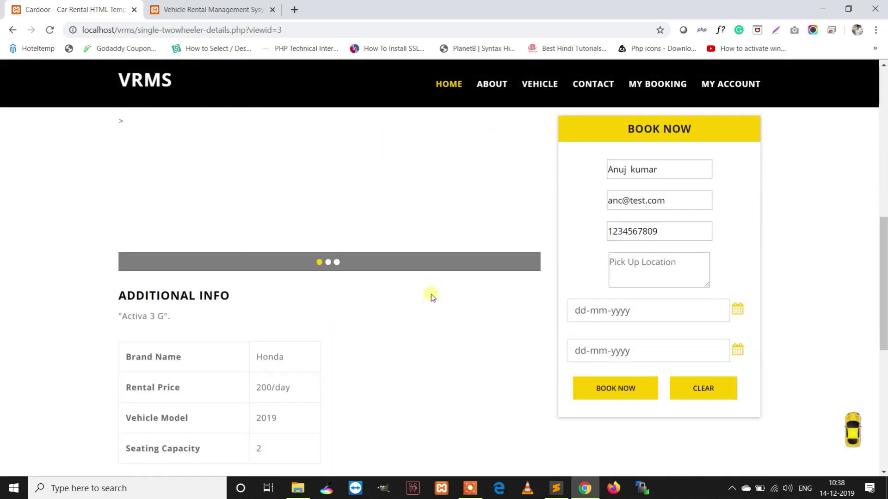
scroll(345, 226, down, 1)
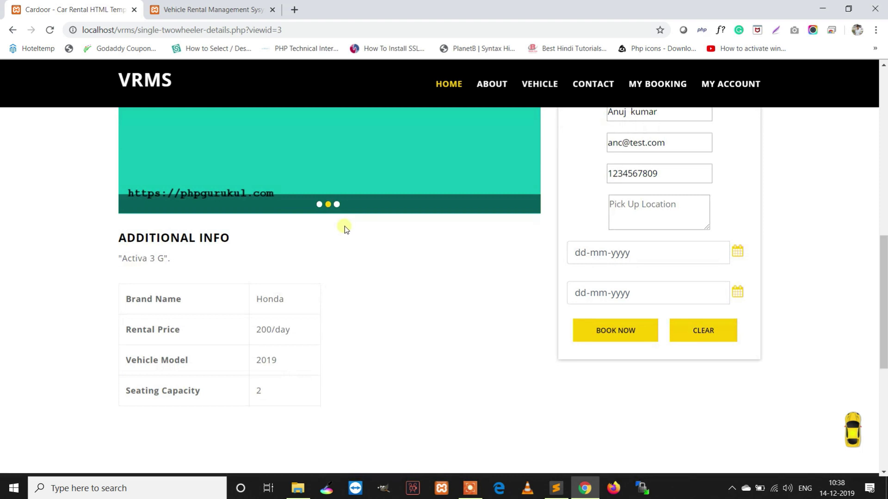
click(337, 205)
scroll(412, 254, up, 3)
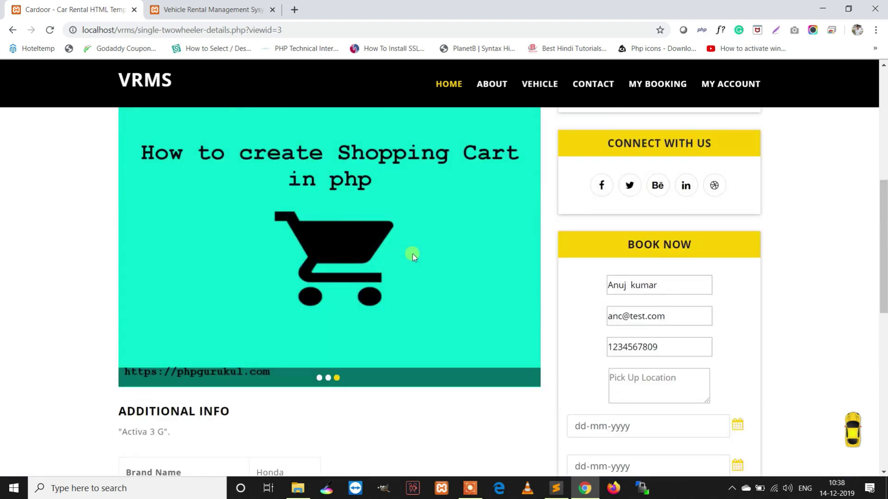
scroll(415, 257, down, 5)
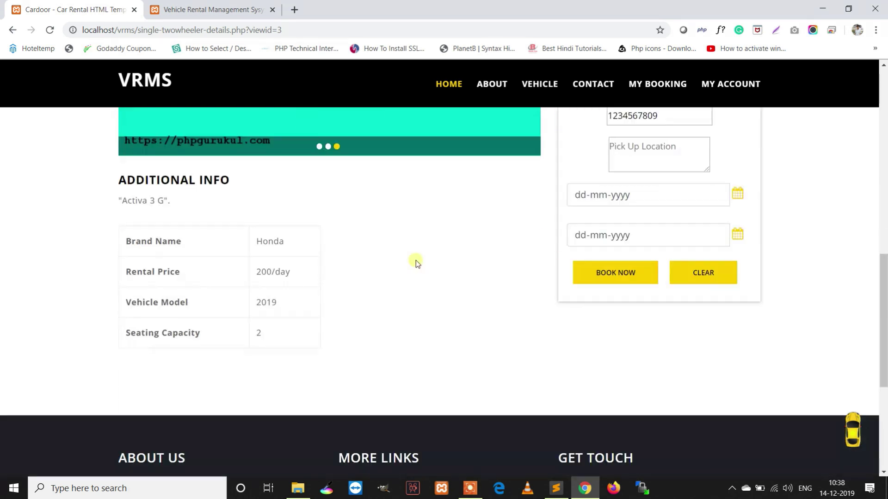
scroll(675, 330, down, 1)
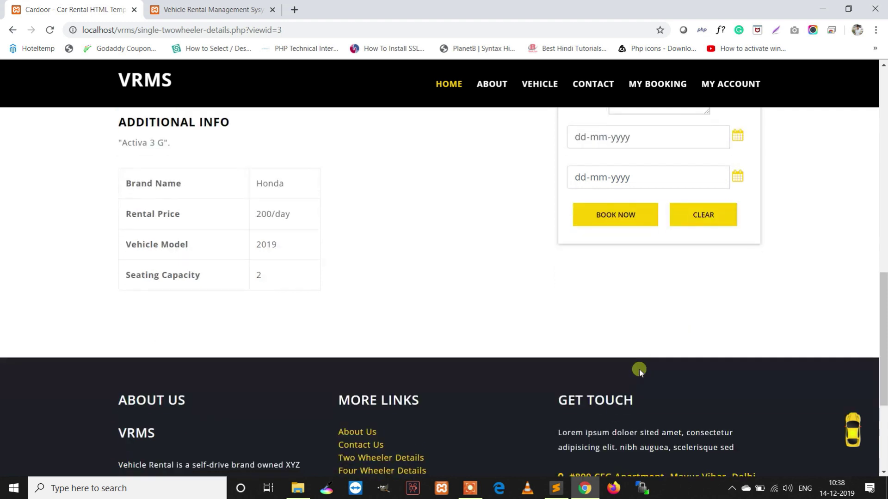
click(213, 10)
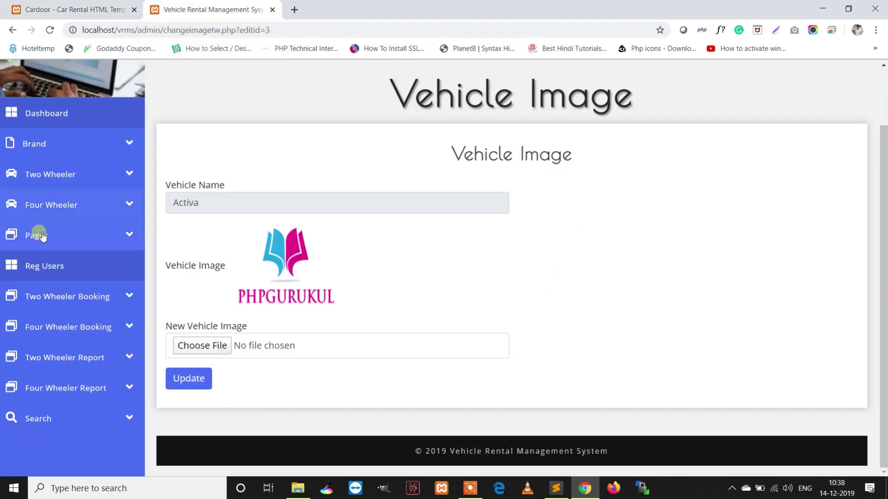
Start a new vehicle in Four Wheeler Add with category Four Wheeler
click(53, 205)
click(56, 234)
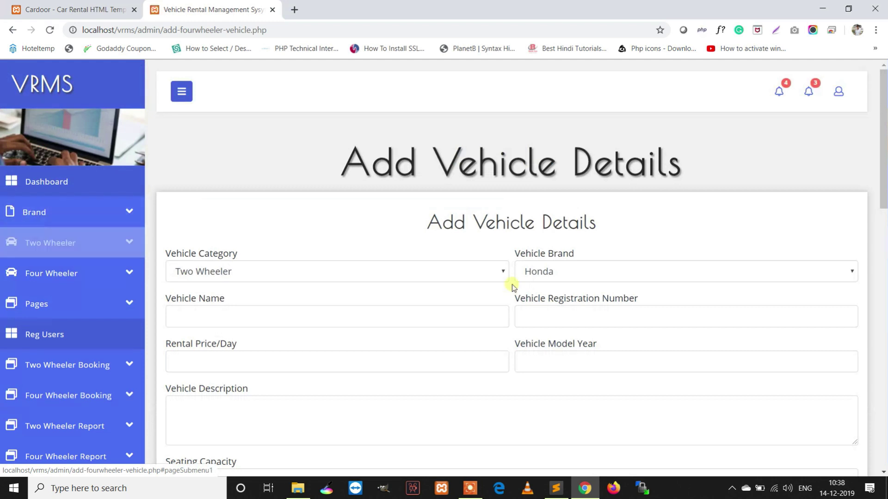
scroll(513, 288, down, 1)
scroll(565, 258, down, 1)
click(305, 155)
click(245, 185)
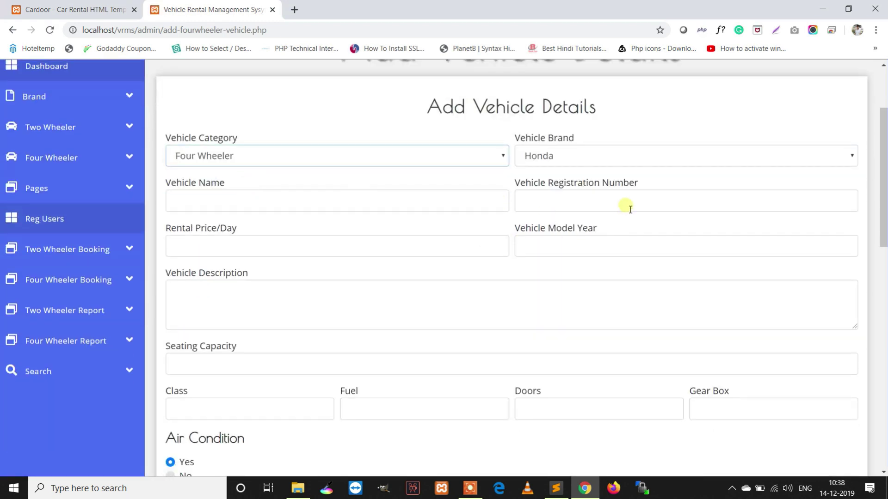
scroll(622, 231, down, 2)
scroll(626, 249, down, 4)
scroll(624, 248, up, 8)
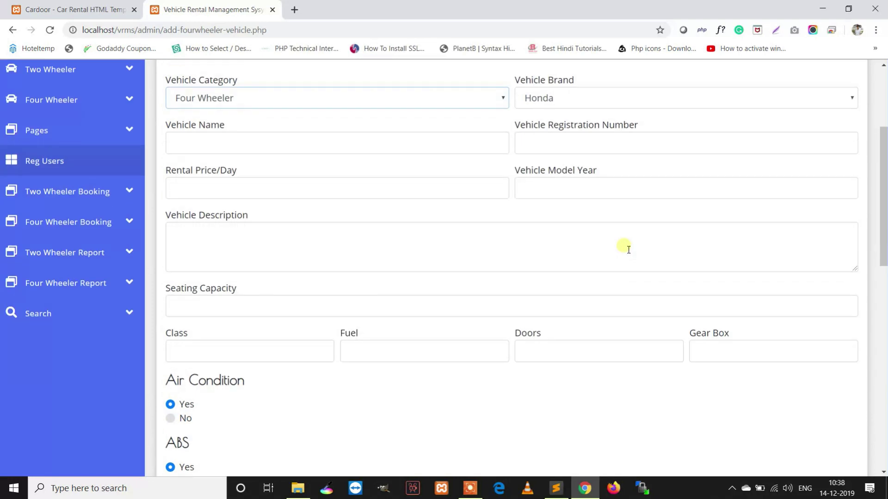
Enter name Honda City, a registration number, 500 per day and model year 2017
click(243, 323)
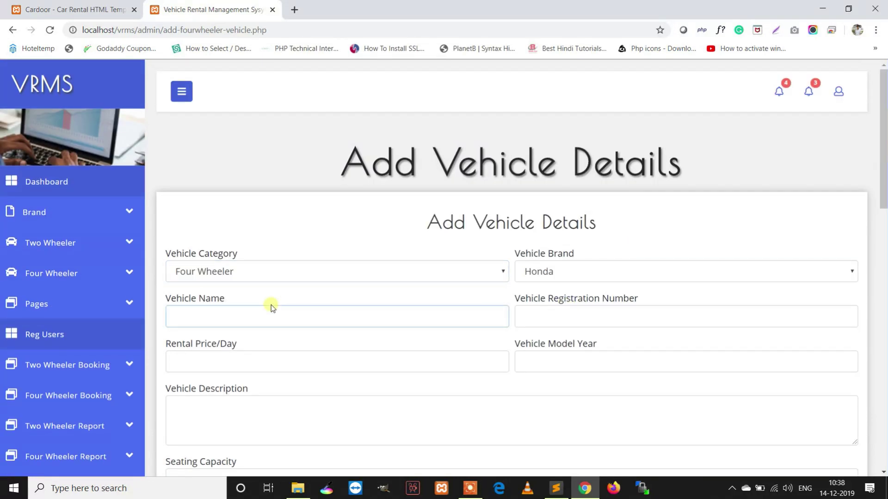
text(Honda City)
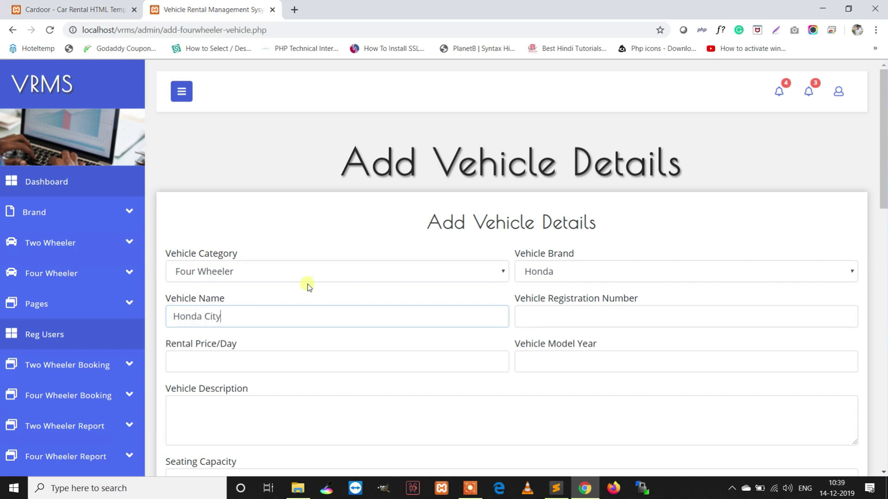
click(532, 320)
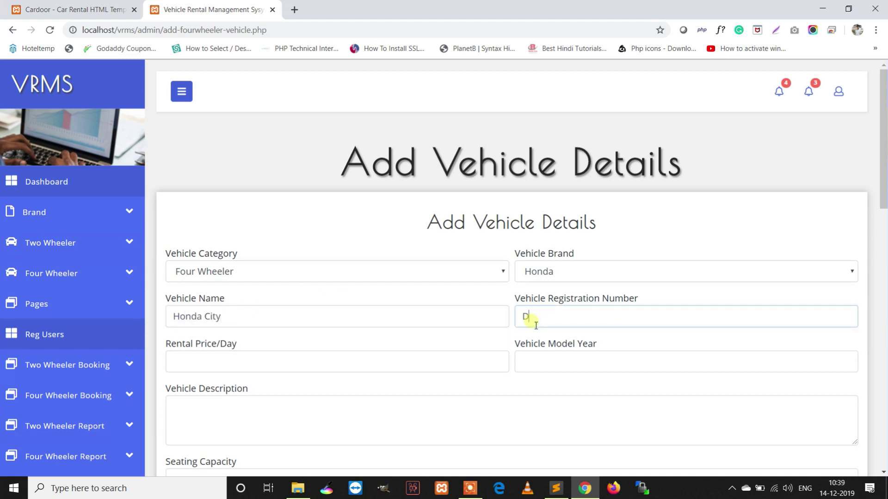
click(395, 357)
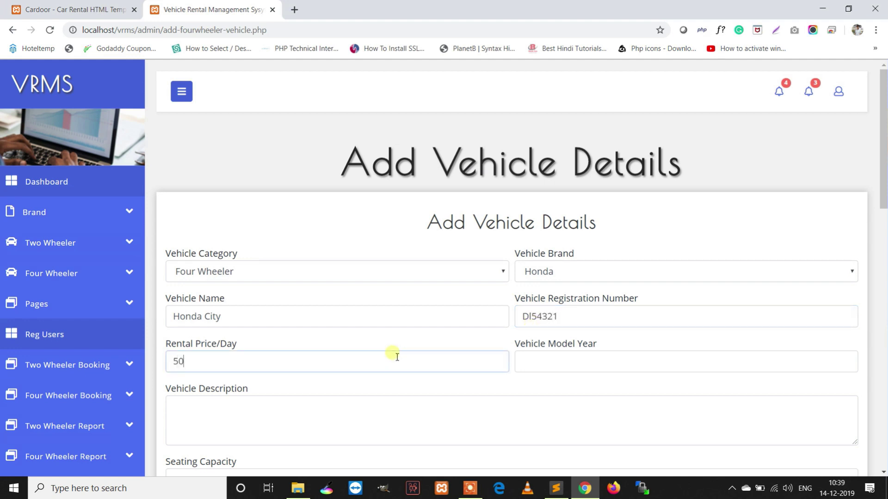
click(565, 366)
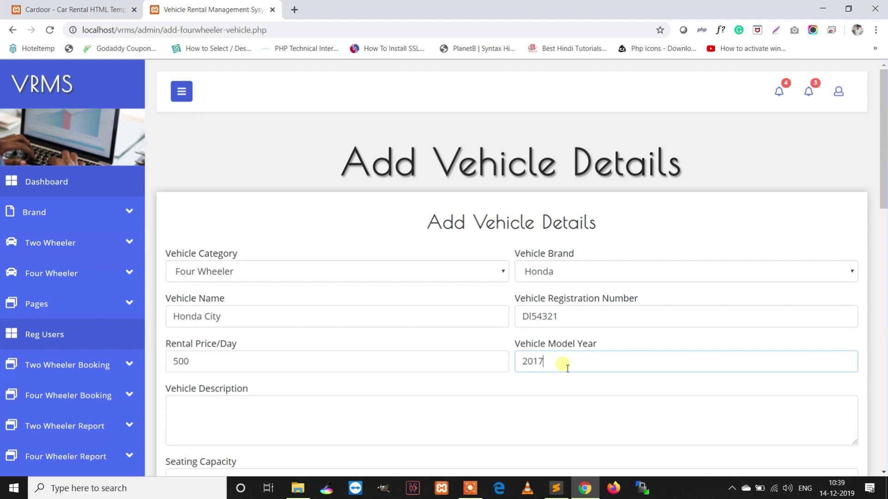
Write the description 'This sample text for testing.' and paste it repeatedly to lengthen it
scroll(555, 366, down, 2)
click(284, 285)
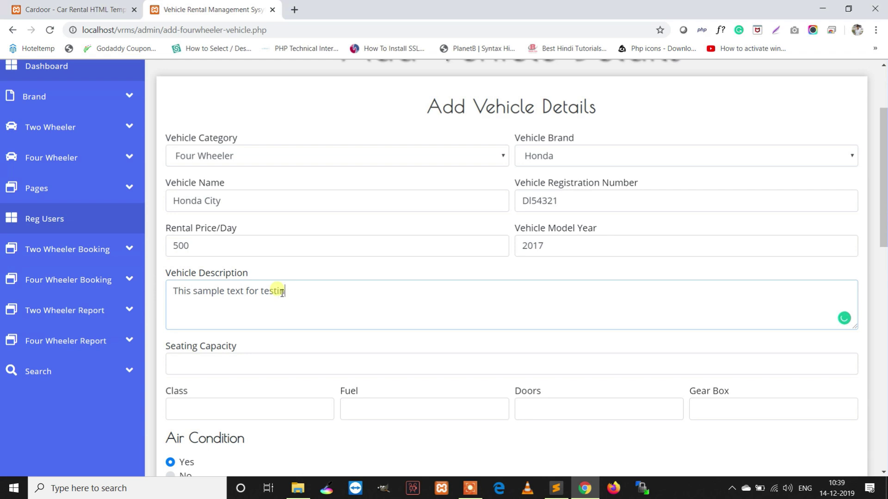
triple_click(314, 307)
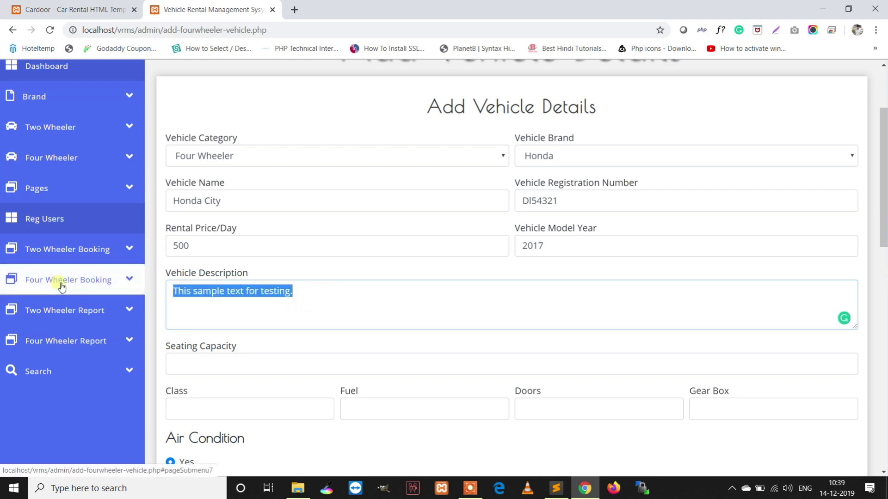
click(345, 298)
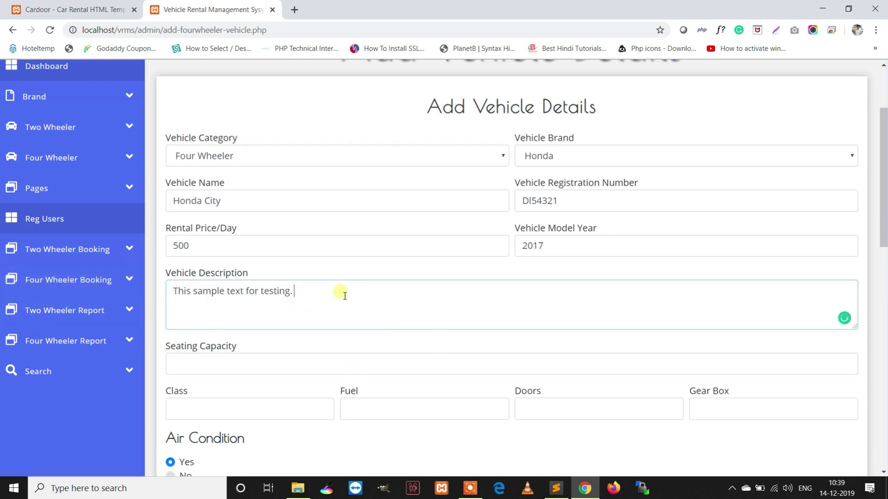
key(ctrl+v)
key(ctrl+v)
key(ctrl+v)
key(ctrl+v)
key(ctrl+v)
key(ctrl+v)
key(ctrl+v)
key(ctrl+v)
key(ctrl+v)
key(ctrl+v)
key(ctrl+v)
Fill the Honda City's specs: 5 seats, class A, Petrol, 4 doors, gear box 5
scroll(421, 300, down, 2)
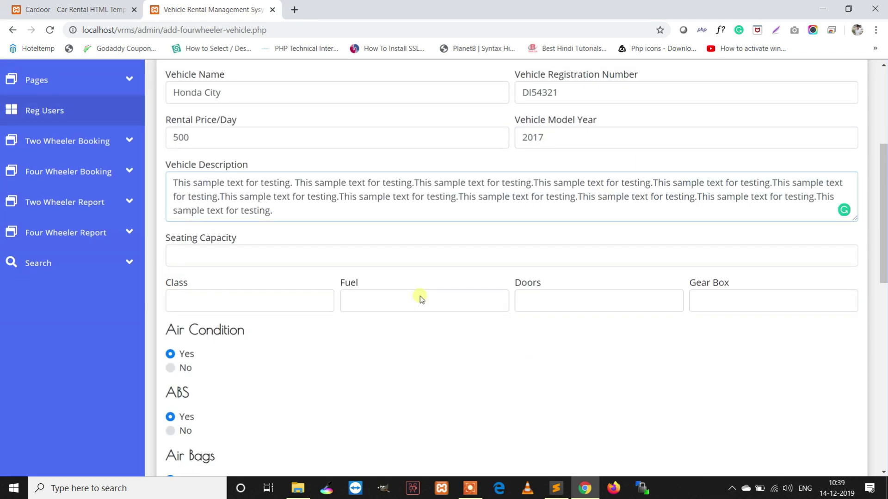
click(240, 253)
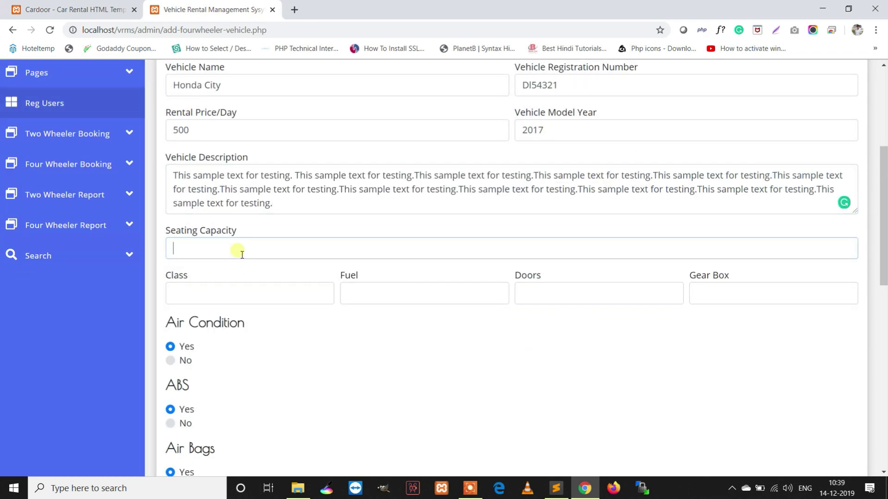
click(217, 294)
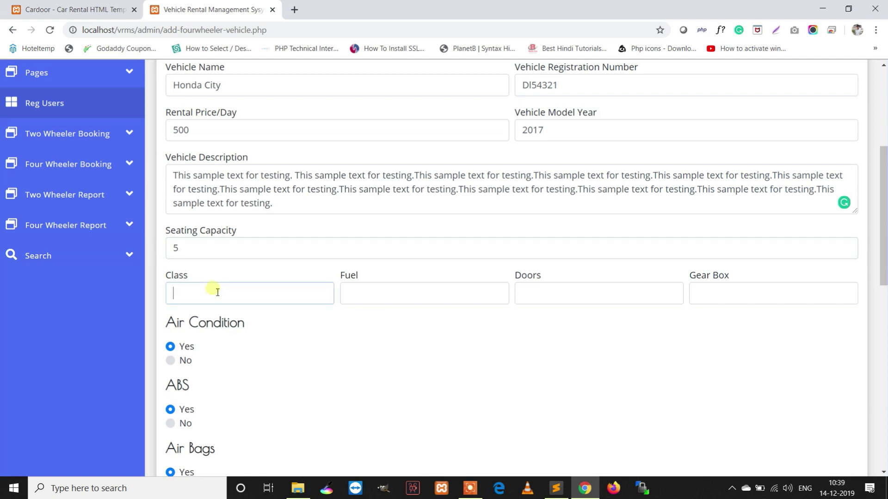
click(361, 296)
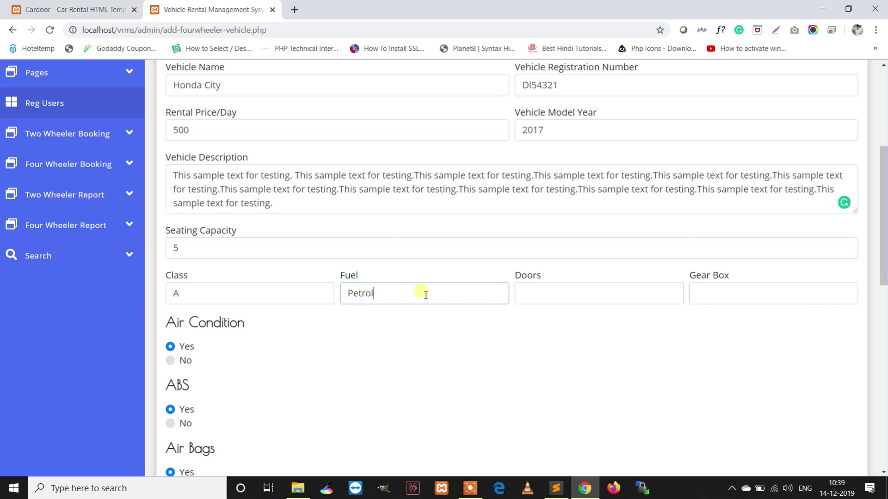
click(536, 299)
click(734, 301)
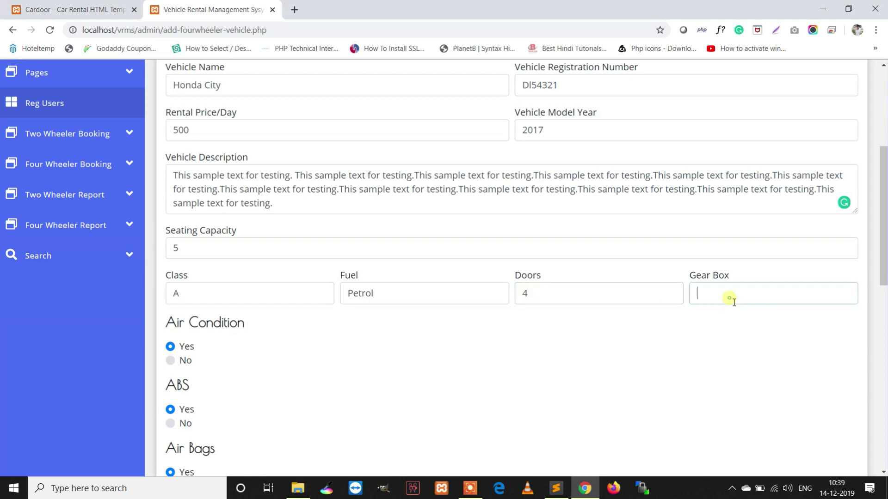
text(5)
scroll(307, 353, down, 10)
Attach vehicleparkingmanagementsytemproject.png, mysqllimitclause.png and html-forms.png as the main image, Image1 and Image2
click(216, 297)
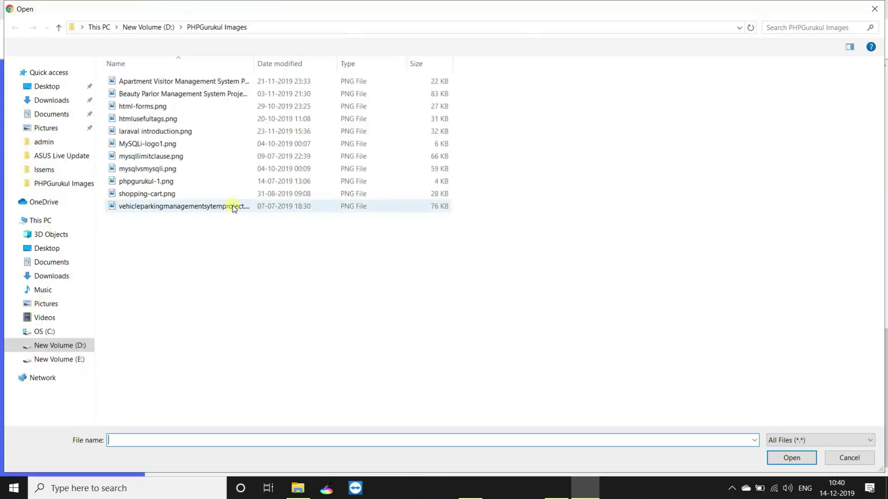
double_click(167, 206)
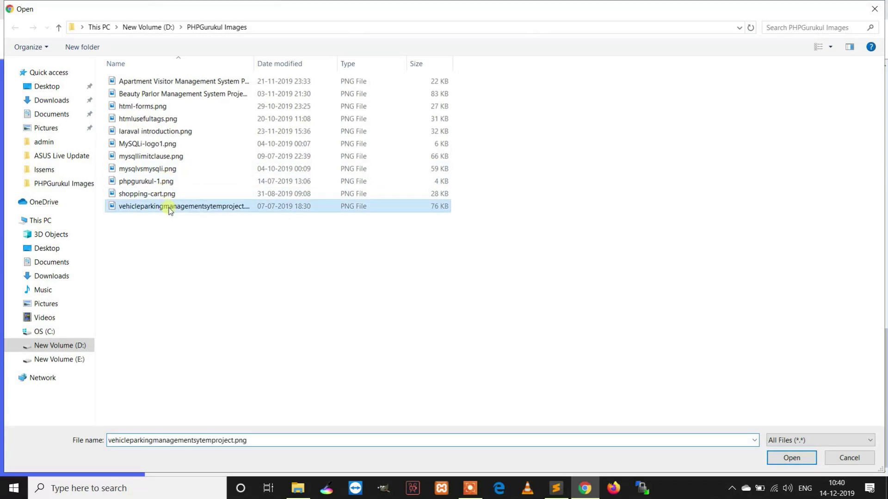
click(448, 297)
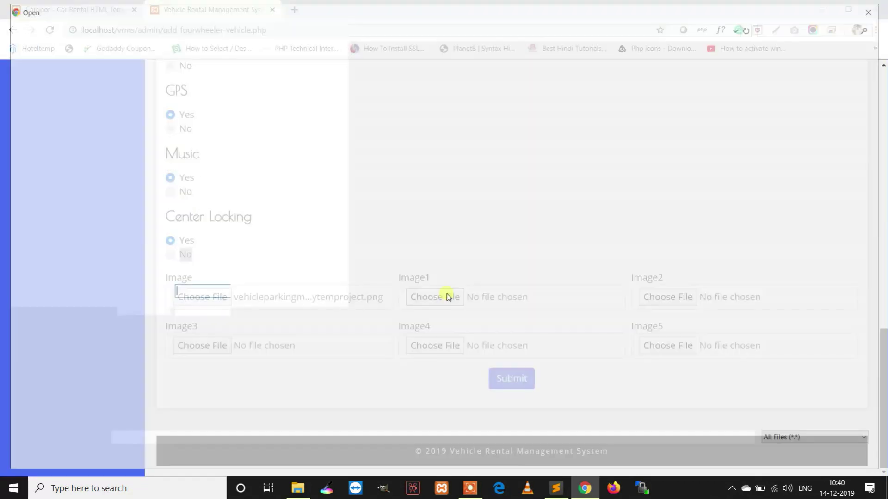
double_click(148, 154)
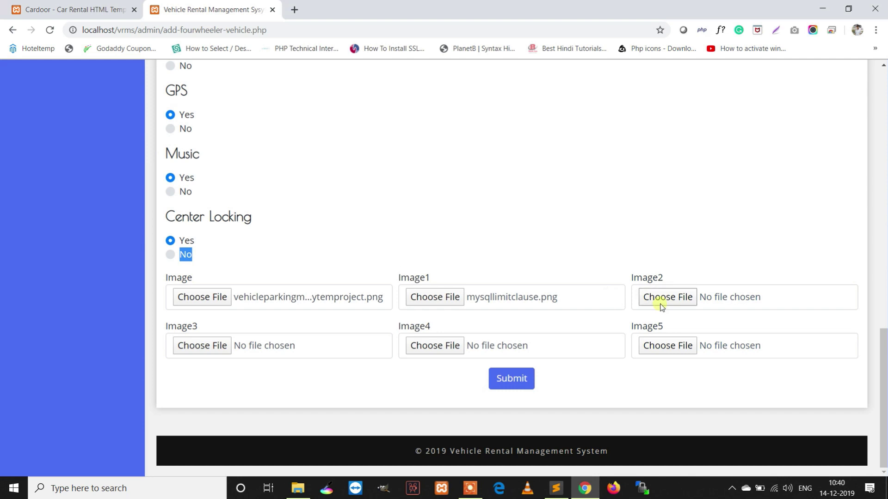
click(662, 303)
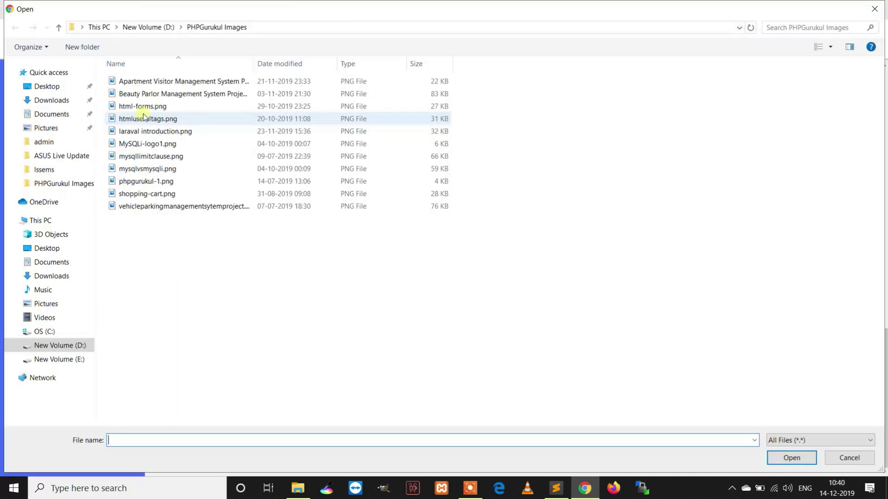
click(146, 107)
double_click(146, 107)
Attach shopping-cart.png, html-forms.png and htmlusefultags.png as Image3–Image5, then submit and confirm
click(206, 345)
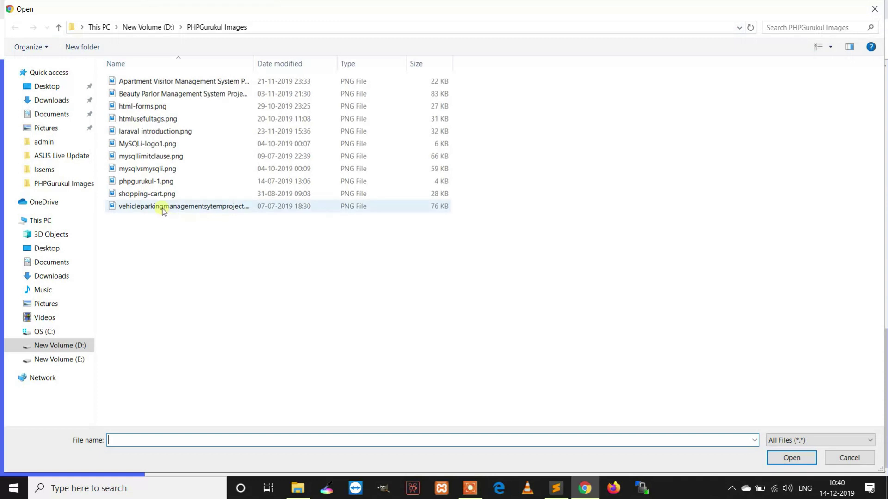
click(159, 192)
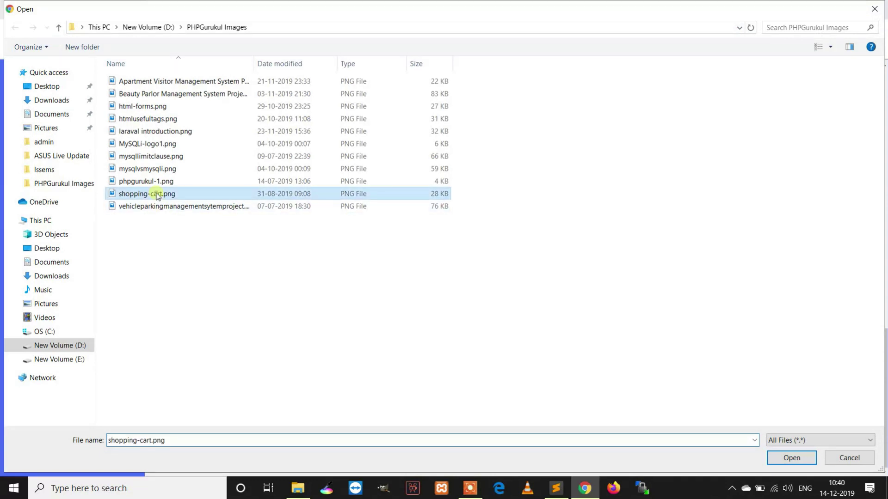
double_click(159, 192)
click(447, 351)
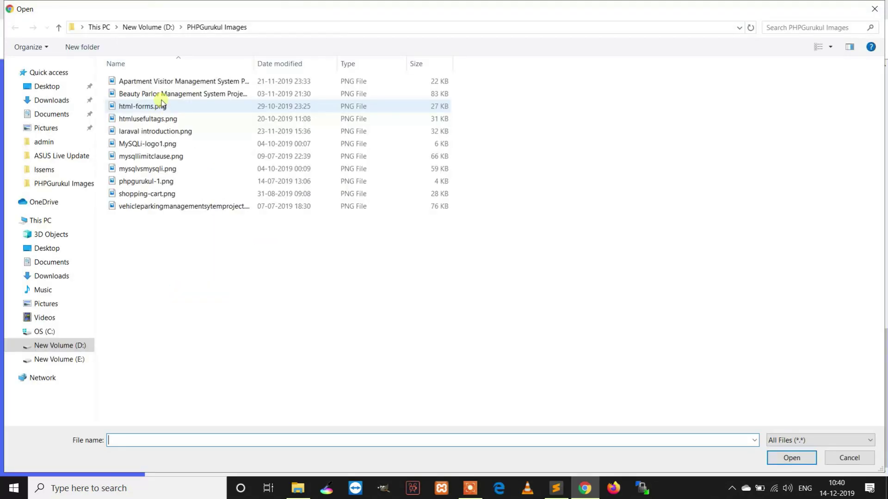
double_click(162, 105)
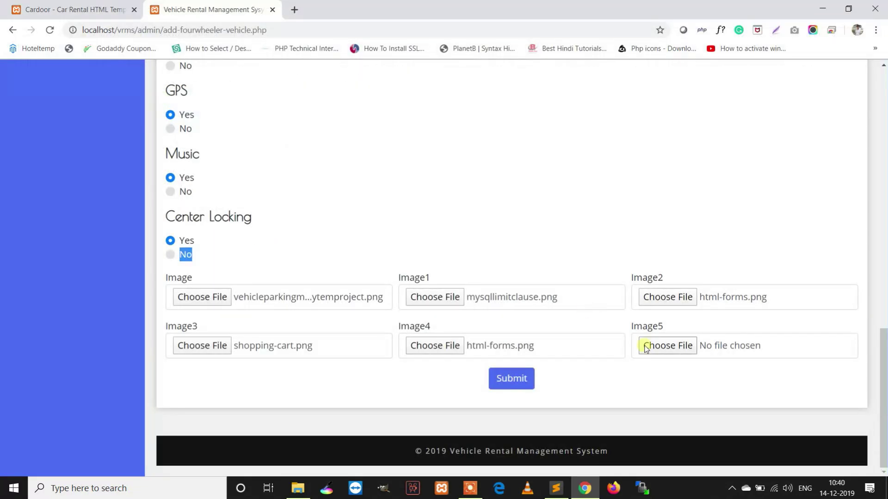
click(655, 348)
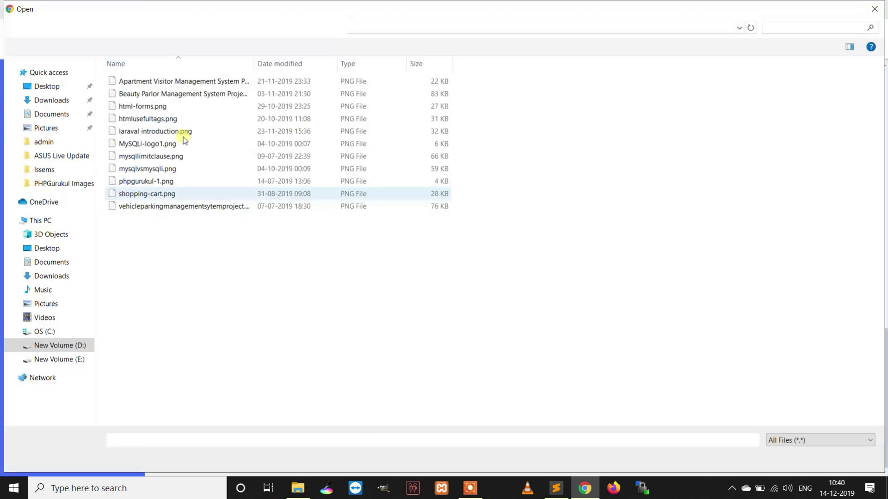
click(166, 123)
double_click(167, 123)
click(511, 379)
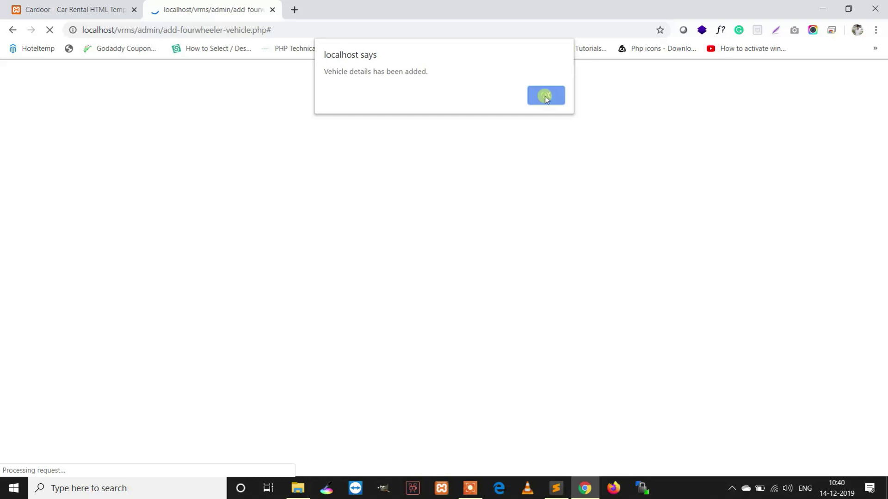
click(546, 95)
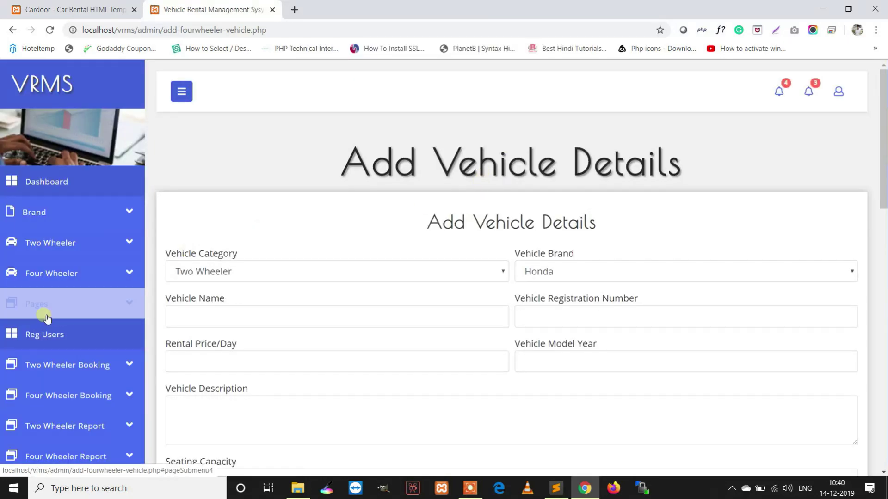
Re-save the Honda City record from Four Wheeler Manage, then bring the customer site forward
click(53, 276)
click(47, 335)
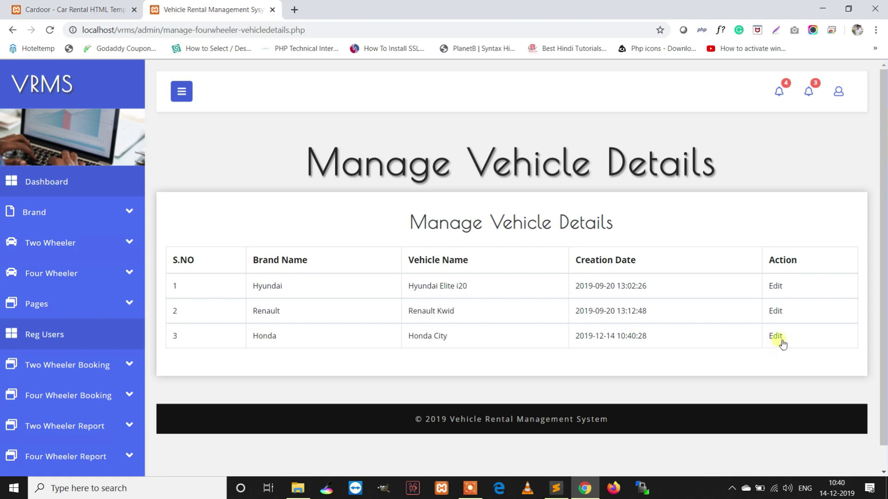
click(775, 336)
scroll(731, 327, down, 7)
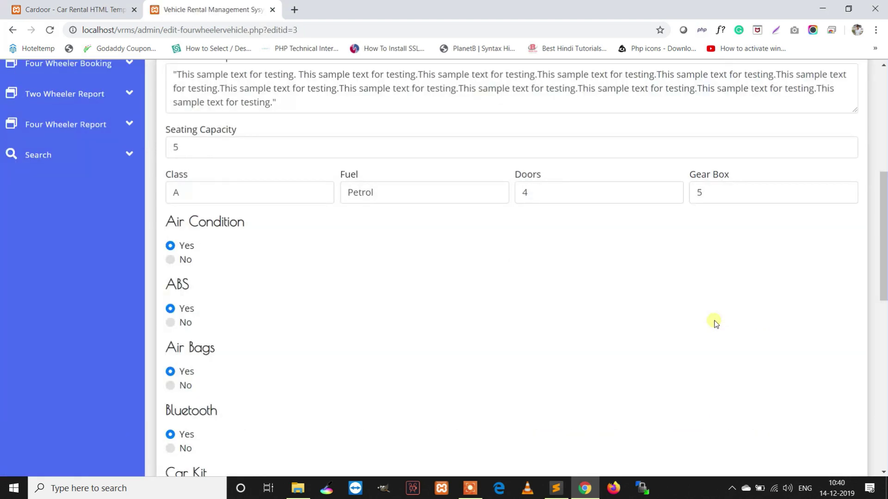
scroll(715, 322, down, 10)
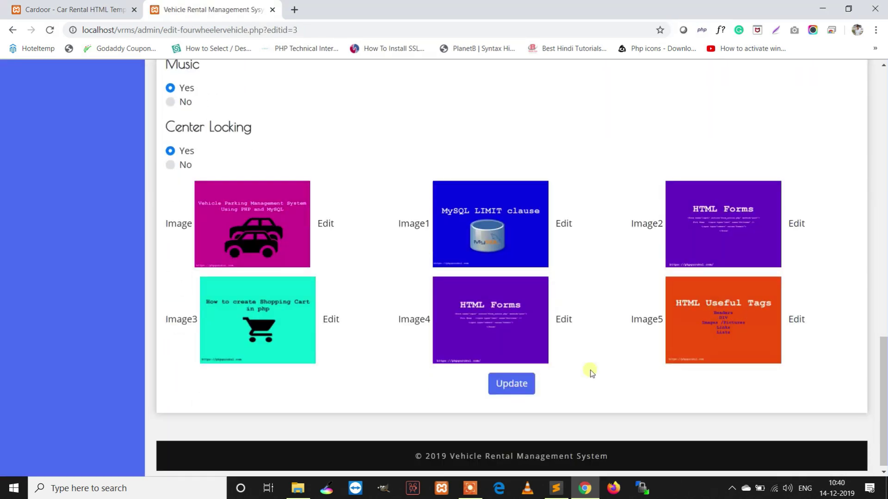
scroll(571, 353, up, 6)
scroll(575, 351, down, 5)
click(524, 444)
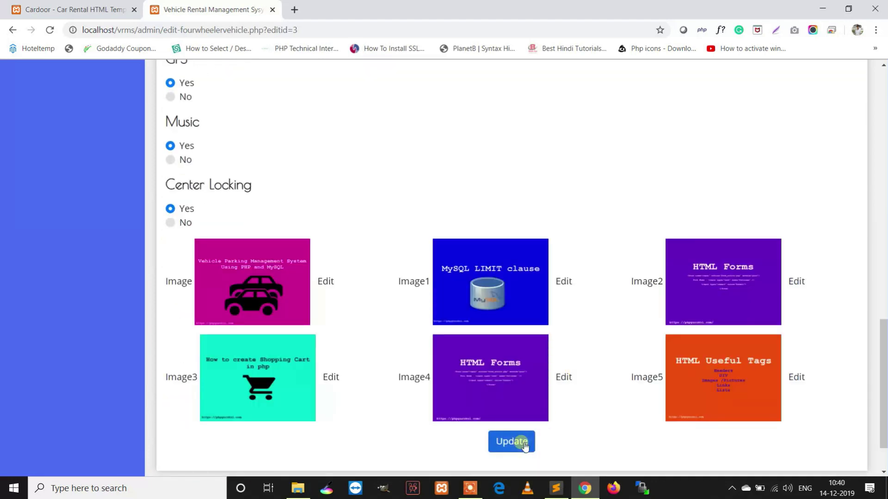
key(ctrl+1)
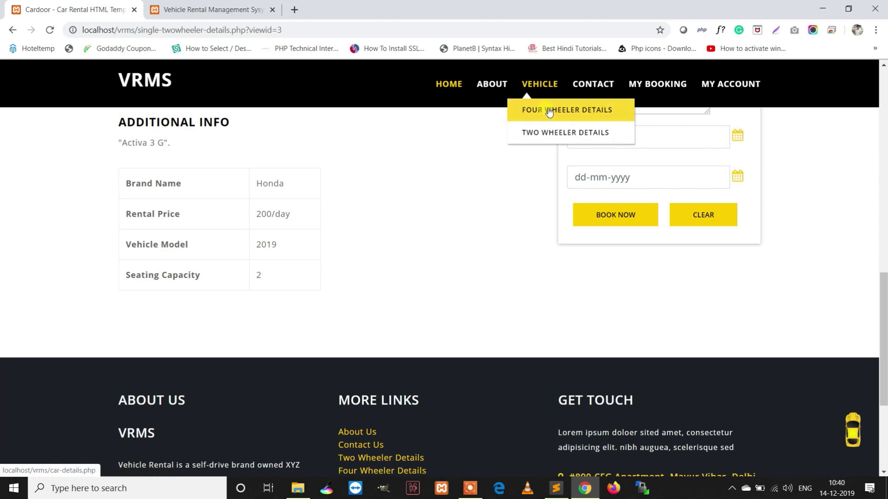
View Honda City's customer details page (500/DAY) and its image carousel, then return to admin
click(549, 110)
scroll(532, 212, down, 15)
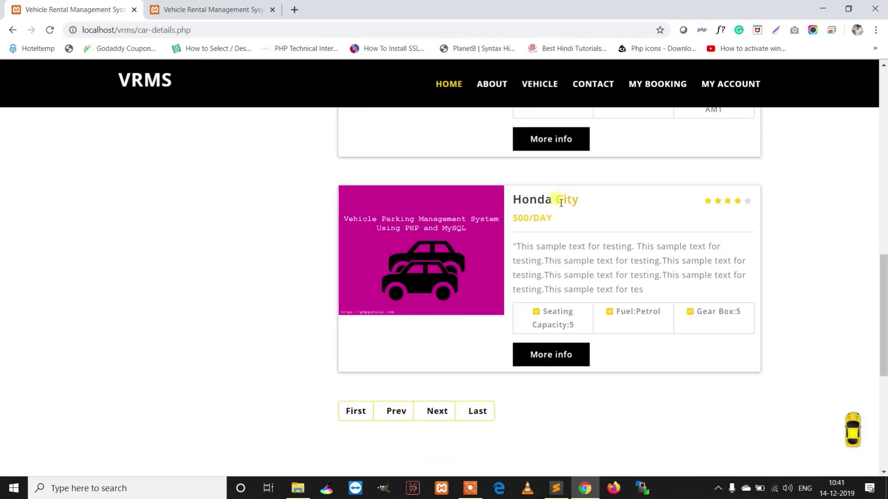
click(555, 356)
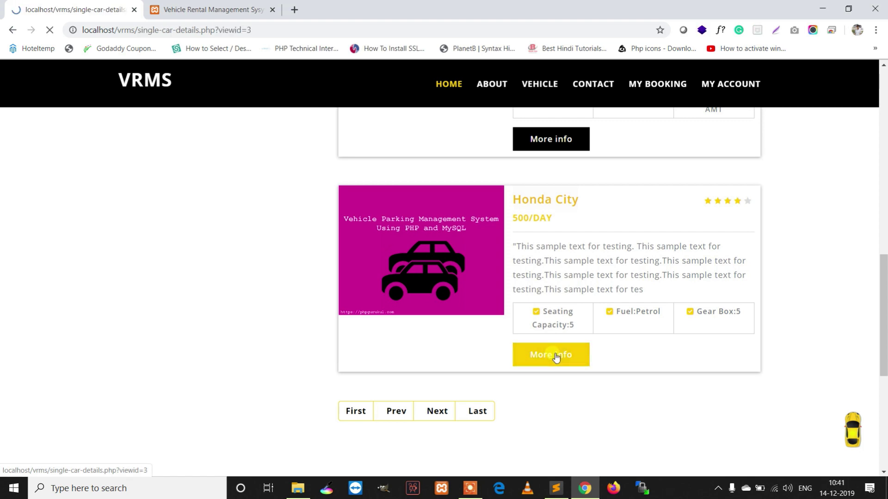
scroll(551, 354, down, 6)
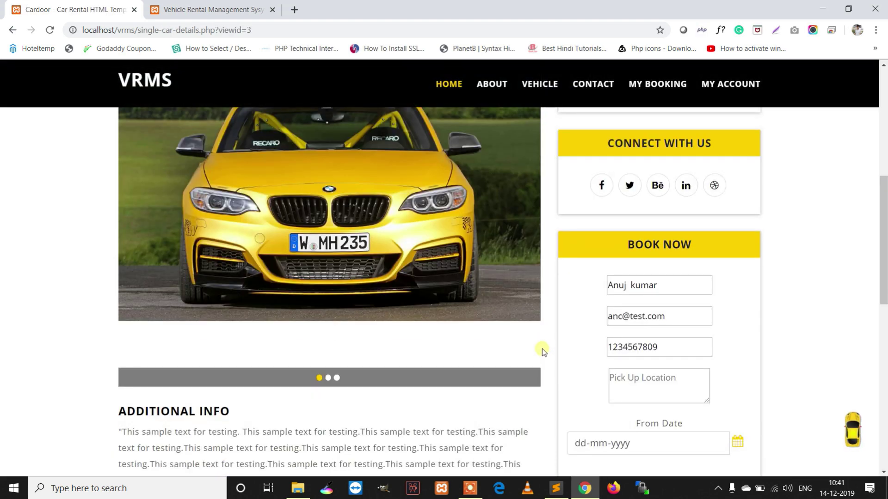
click(328, 378)
click(336, 378)
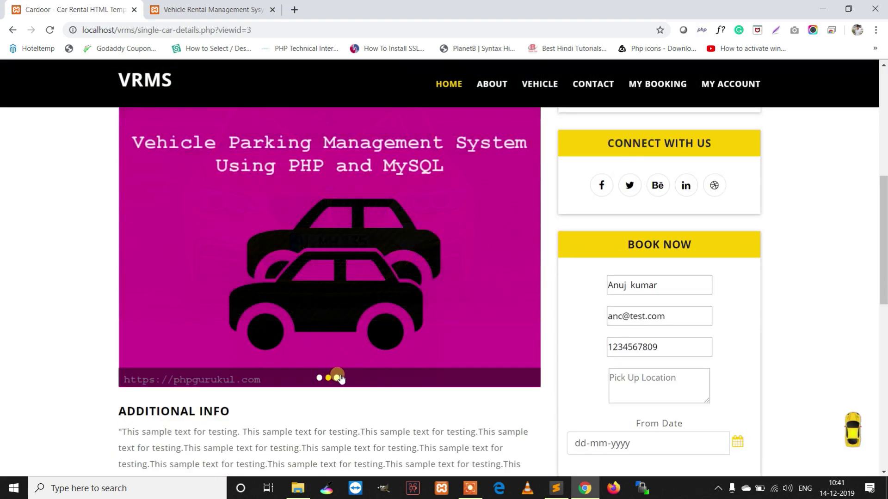
scroll(348, 345, down, 6)
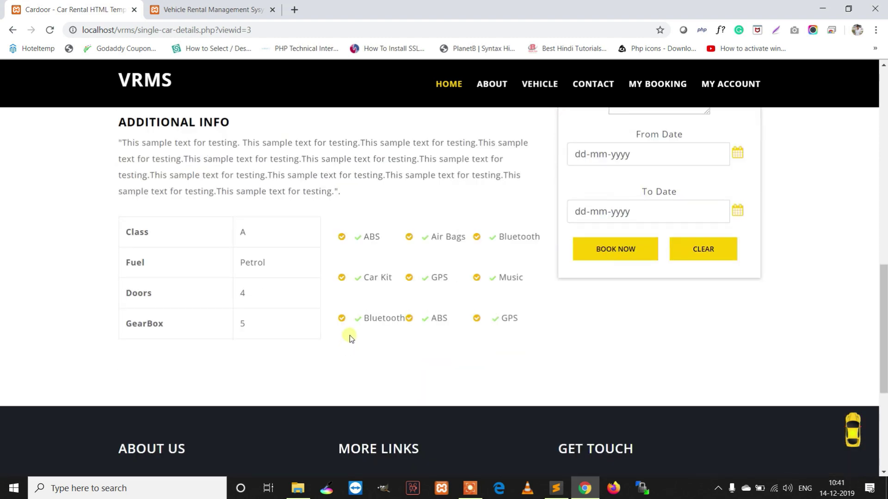
scroll(508, 310, up, 4)
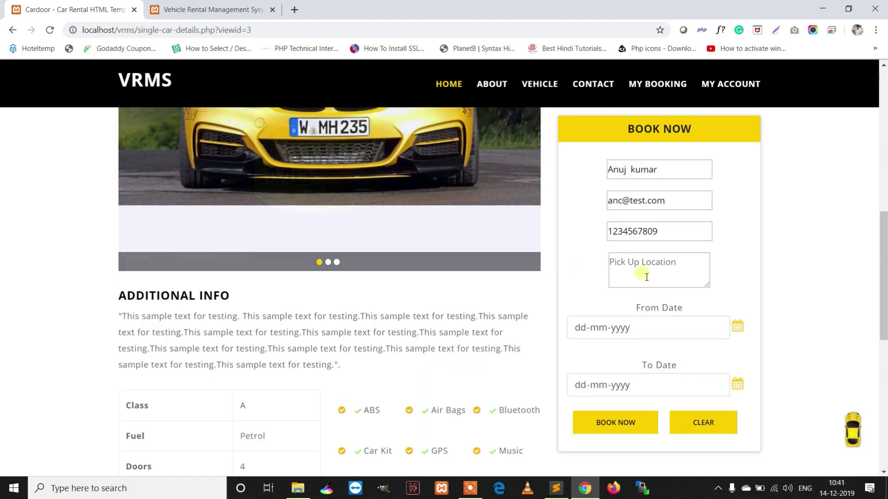
key(ctrl+Tab)
scroll(89, 197, down, 1)
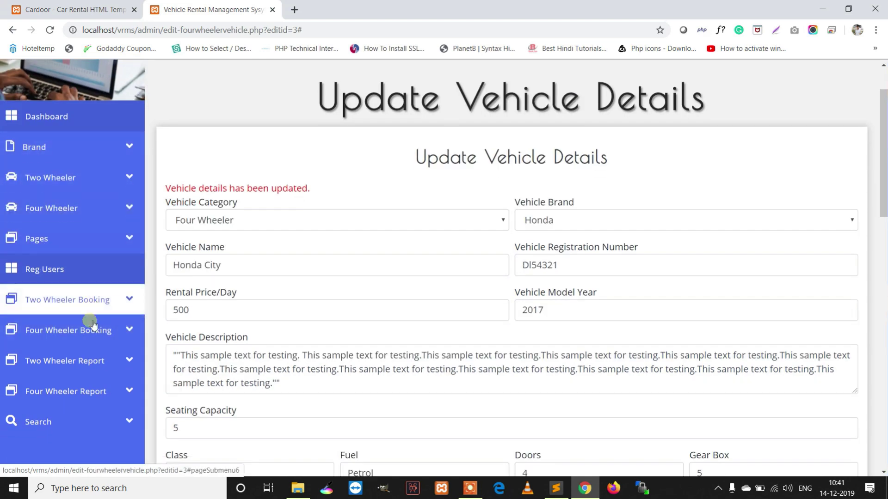
Open the Two Wheeler Booking new bookings list
scroll(91, 329, down, 1)
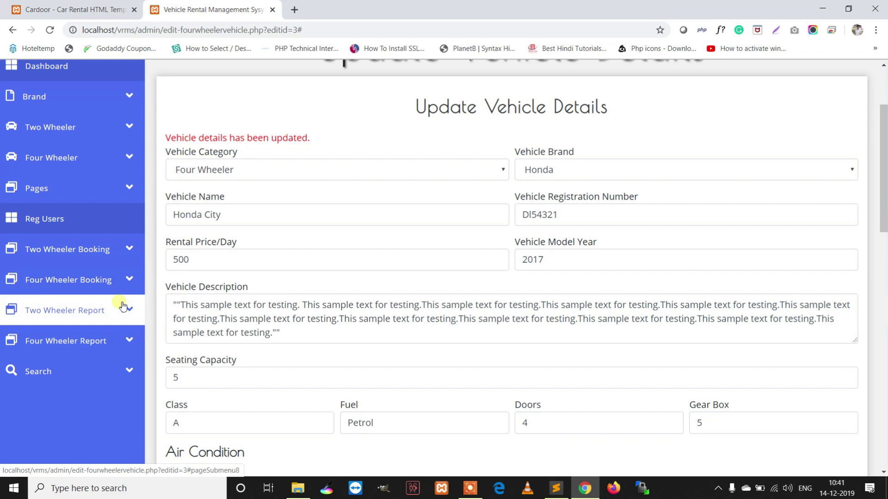
scroll(121, 306, up, 2)
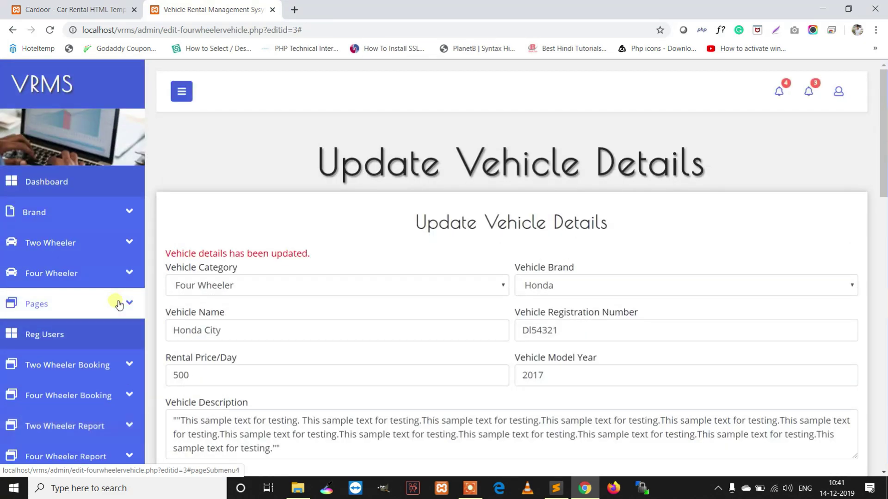
scroll(101, 290, down, 6)
scroll(99, 287, up, 3)
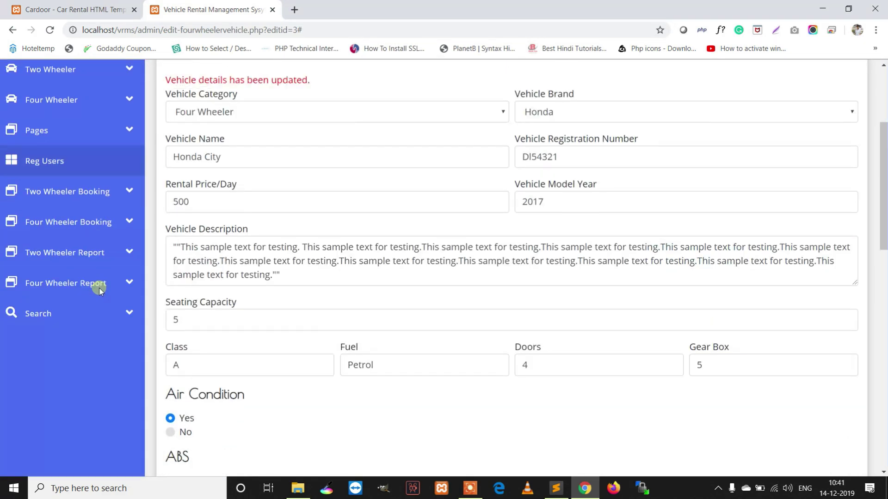
click(97, 221)
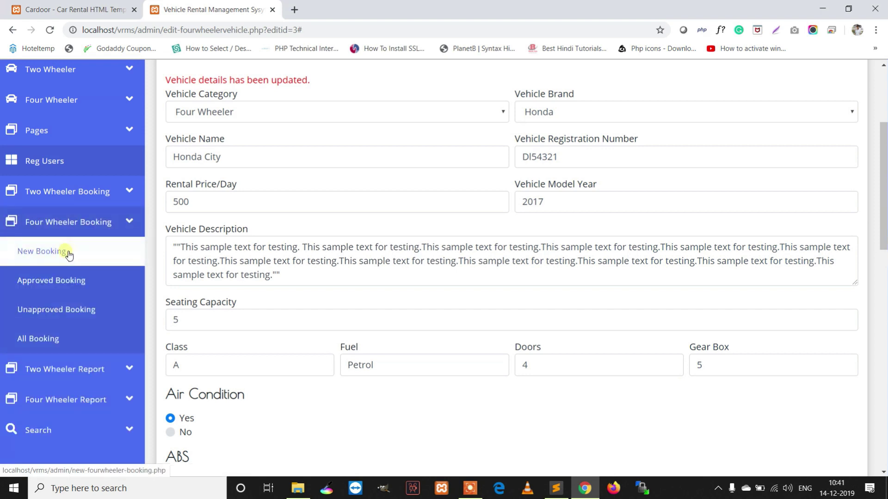
click(81, 192)
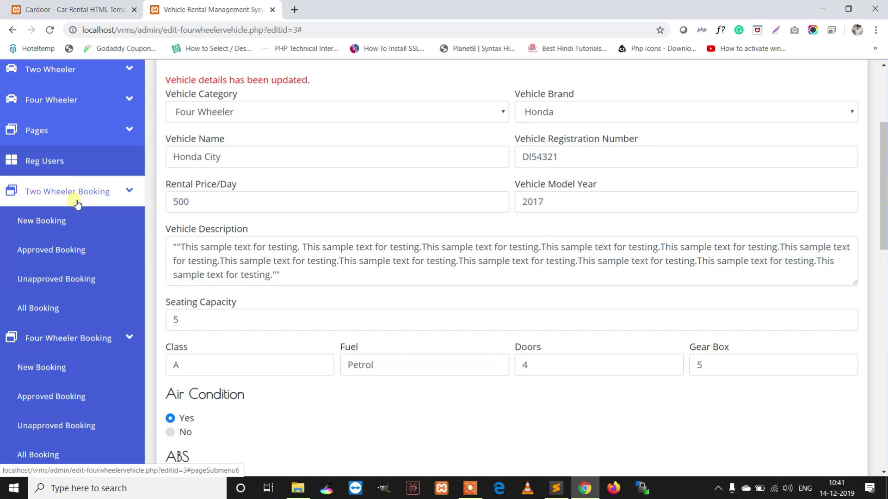
click(56, 222)
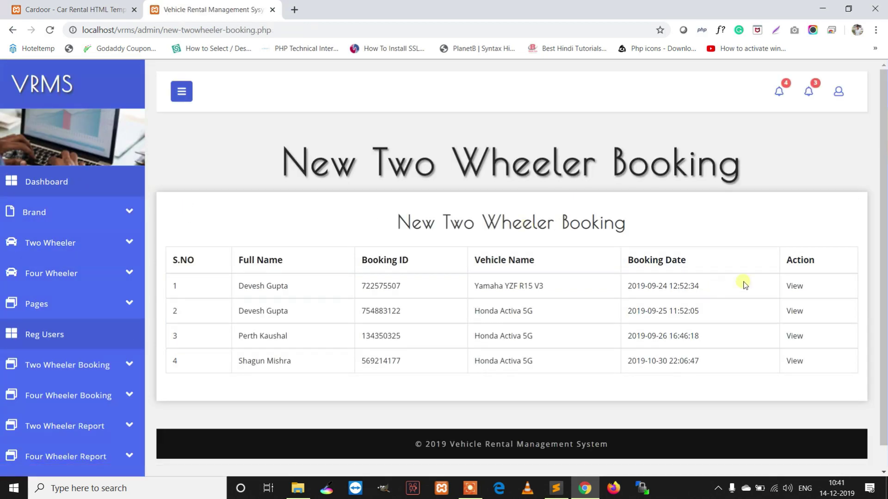
View the first booking (Yamaha YZF R15 V3, 1000), opening and closing Take Action unchanged
click(795, 286)
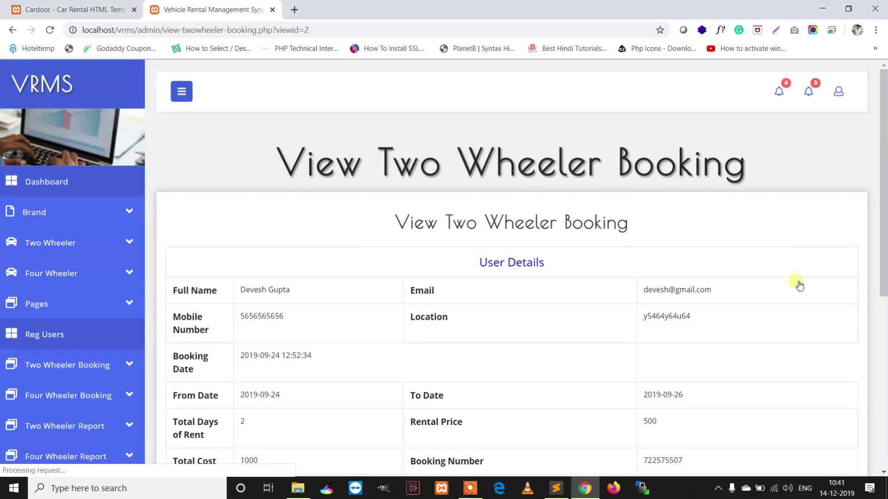
scroll(777, 288, down, 5)
scroll(776, 288, down, 2)
click(208, 376)
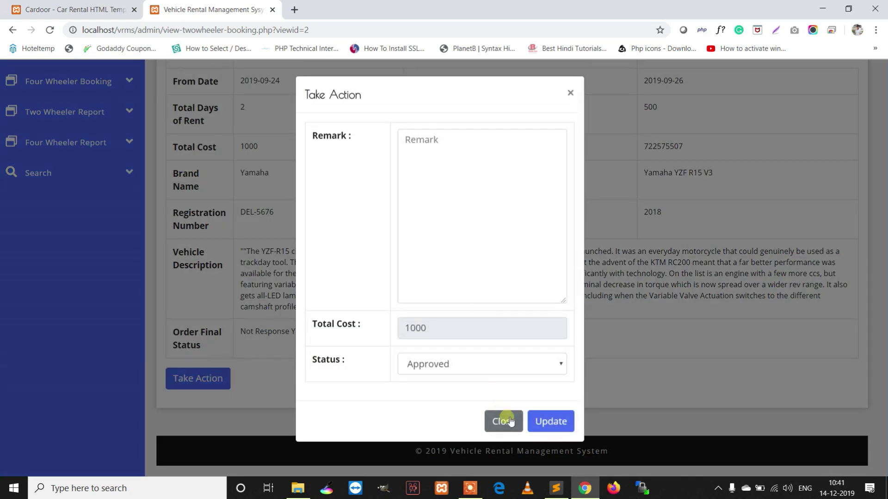
click(503, 421)
scroll(87, 251, up, 5)
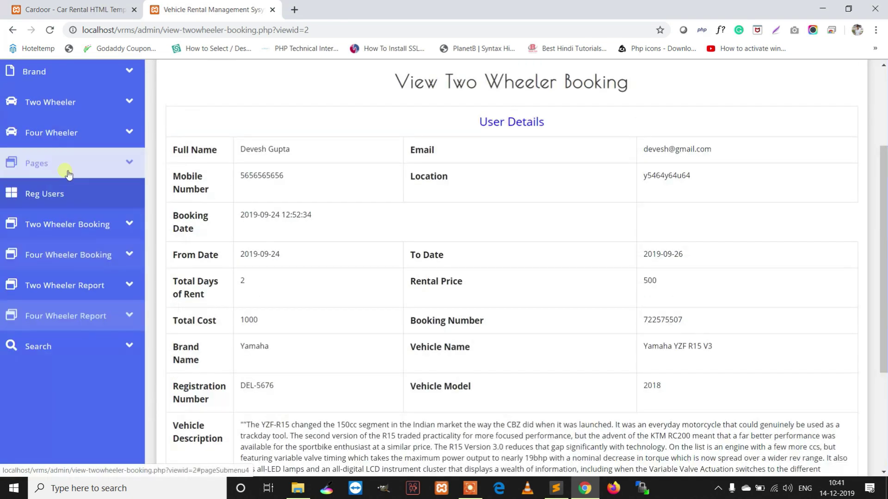
click(88, 251)
click(72, 402)
scroll(74, 398, down, 2)
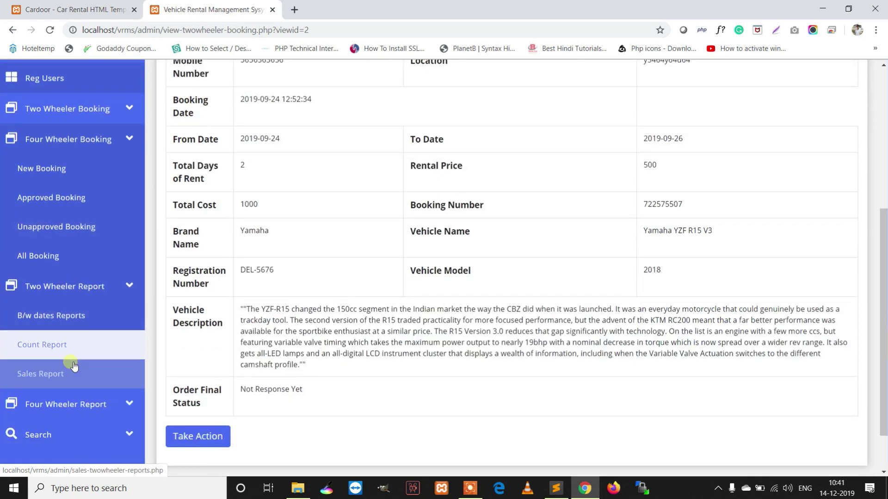
Run the two-wheeler B/w dates report from 01-09-2019 to 29-12-2019, listing 7 bookings
click(51, 315)
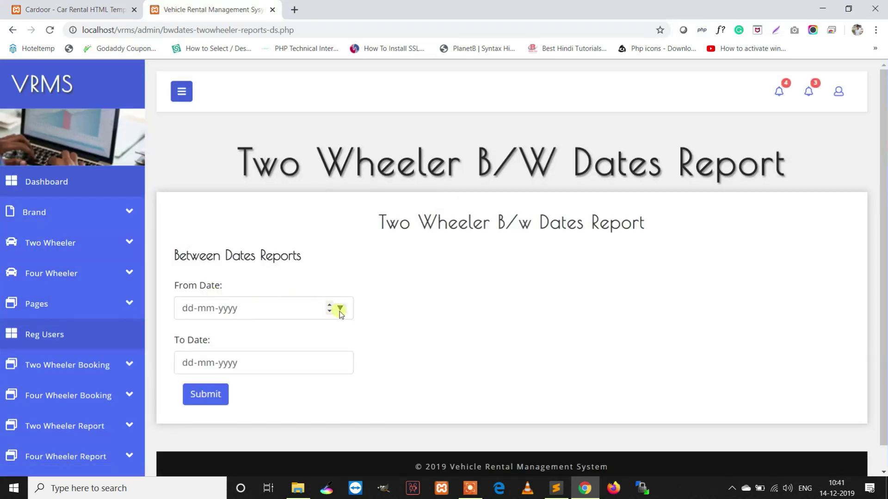
click(340, 309)
click(280, 332)
click(280, 332)
click(280, 332)
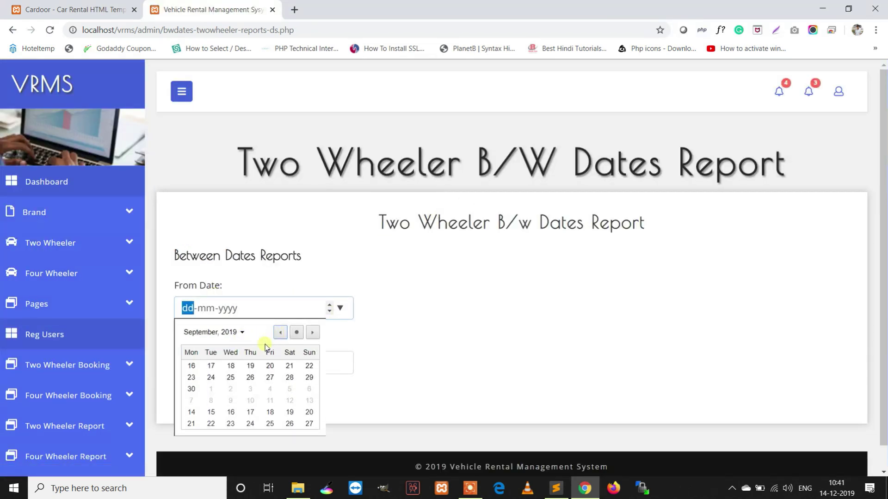
click(309, 366)
click(340, 363)
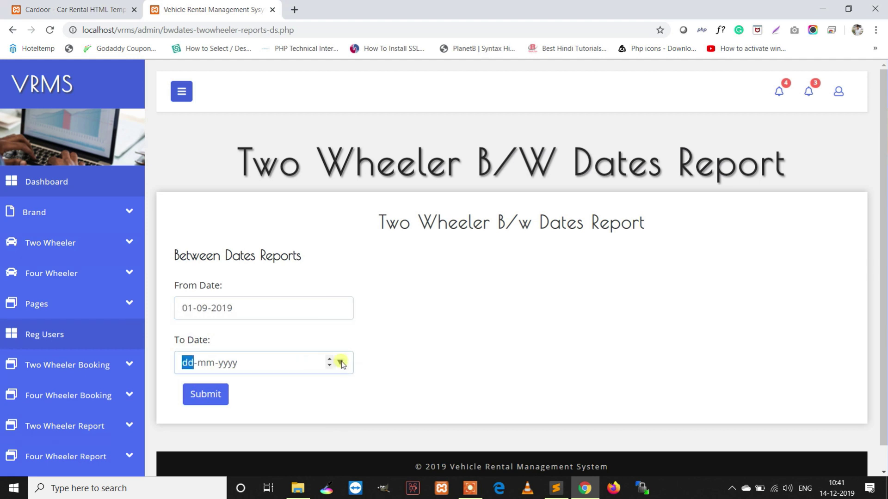
click(309, 327)
click(209, 394)
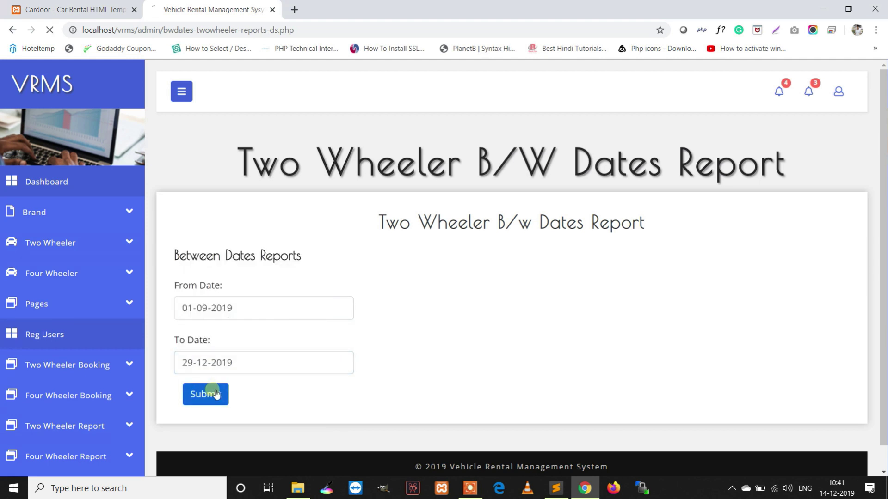
scroll(430, 260, down, 2)
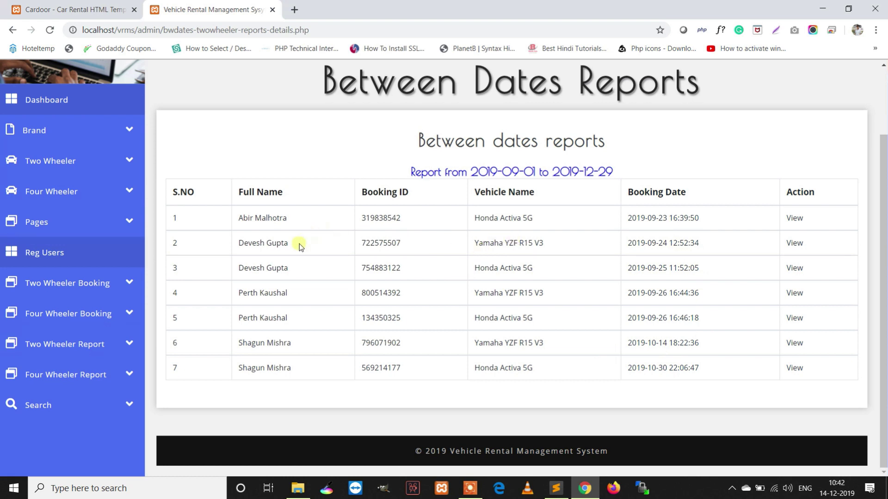
Open the two-wheeler Request Count Report form from the report menu
click(67, 285)
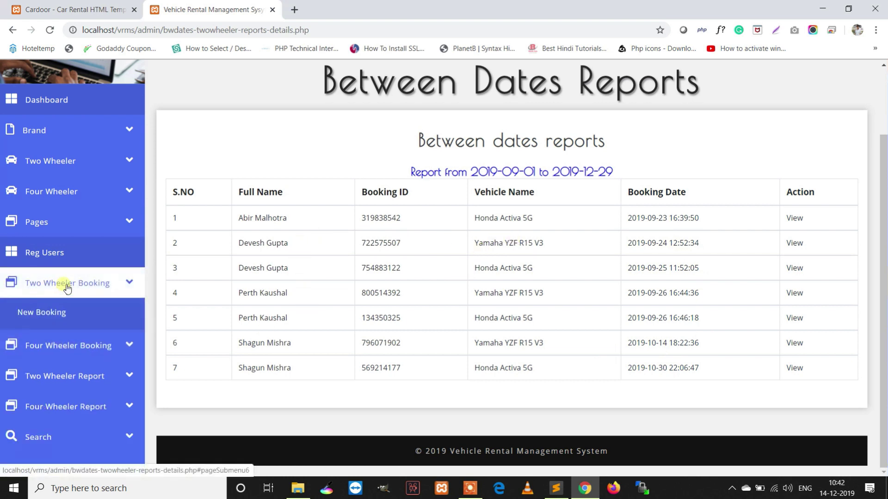
click(67, 285)
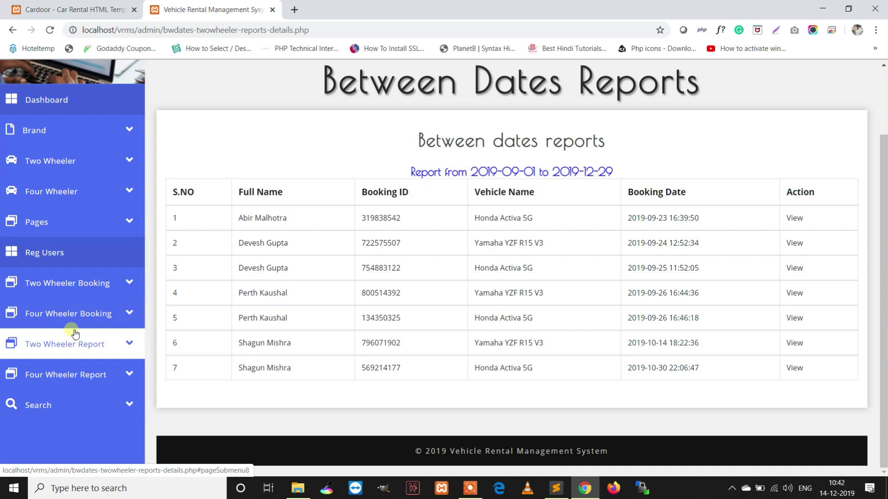
click(75, 344)
scroll(55, 352, down, 1)
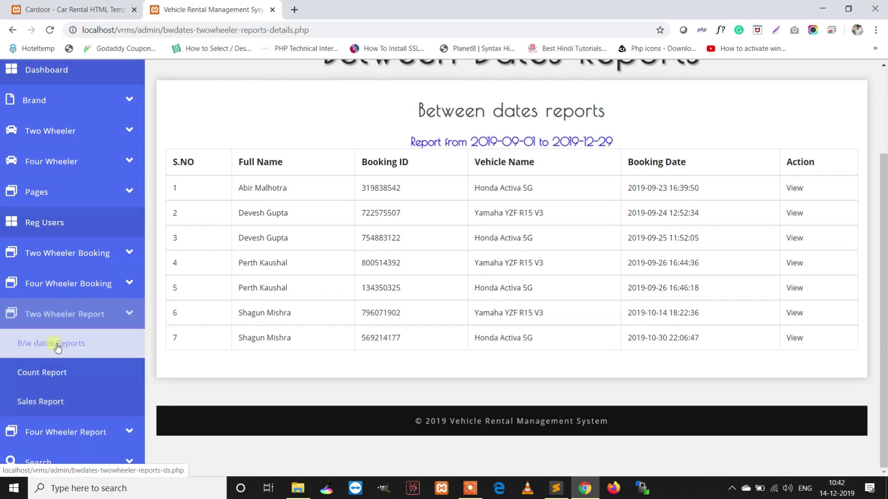
click(42, 371)
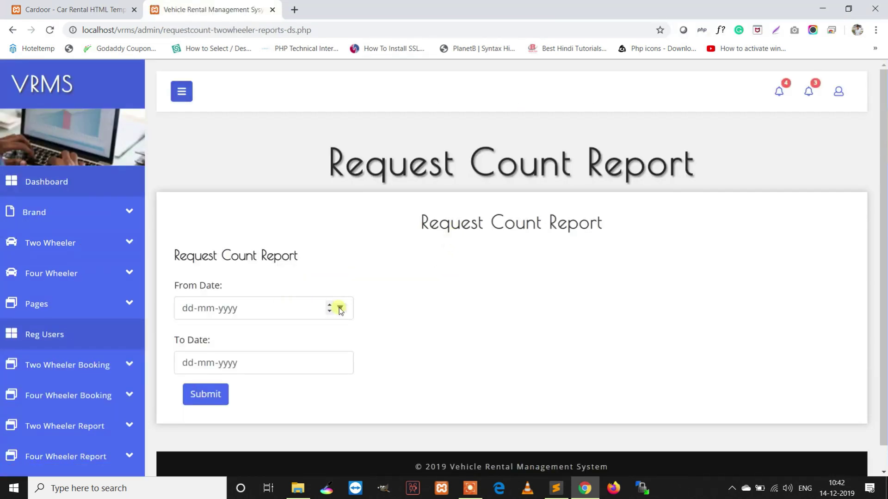
Generate the count report for 01-08-2019 to 14-12-2019: 5 in 9/2019, 2 in 10/2019
click(340, 308)
click(282, 332)
click(282, 332)
click(281, 332)
click(282, 332)
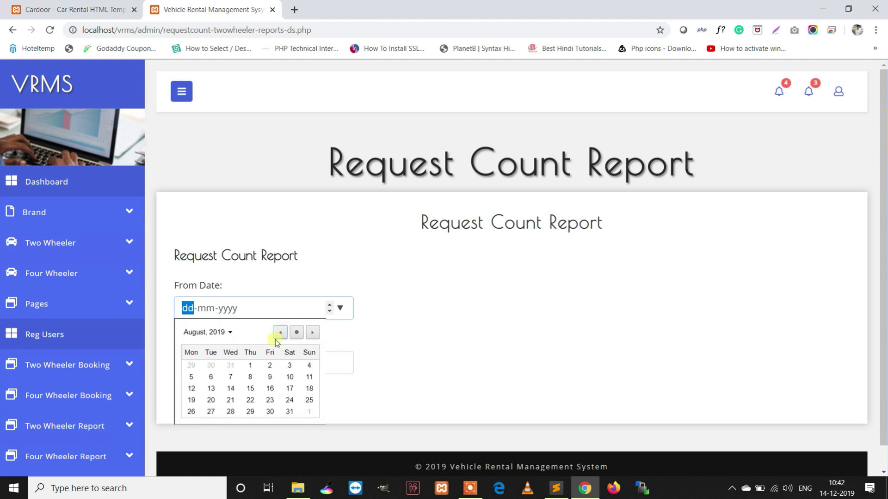
click(255, 365)
click(341, 364)
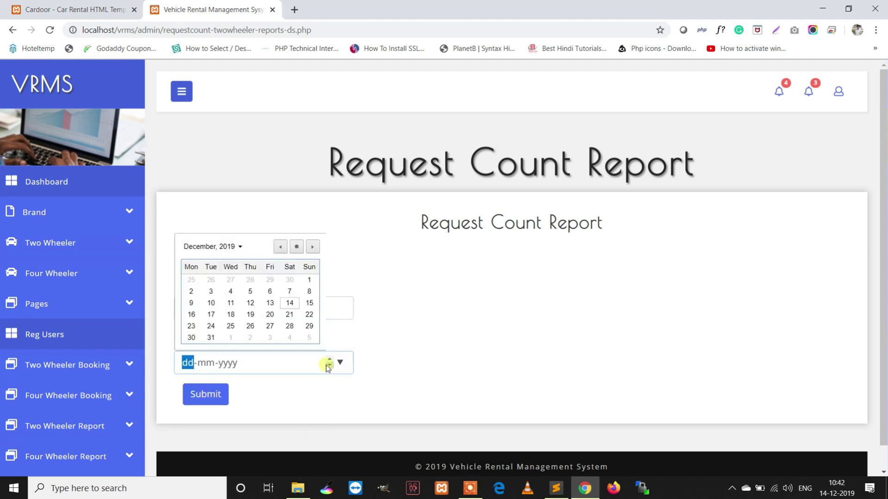
click(285, 306)
click(217, 394)
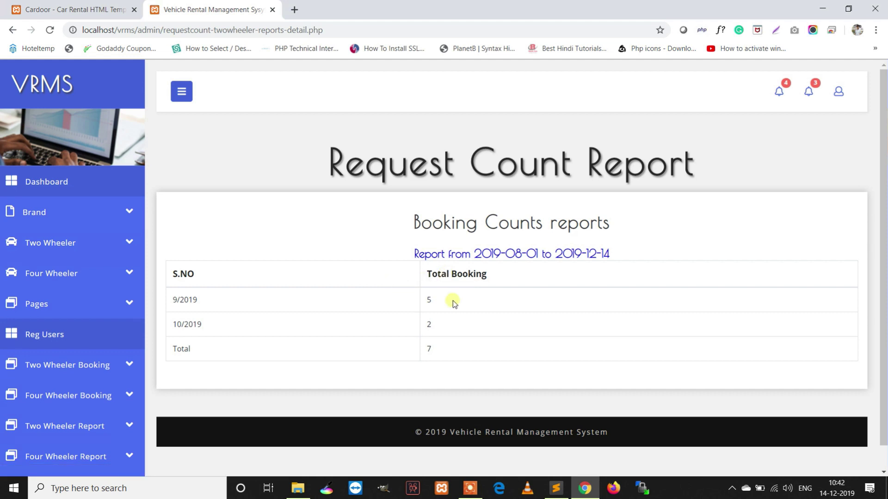
drag(460, 306, 407, 303)
scroll(164, 397, down, 1)
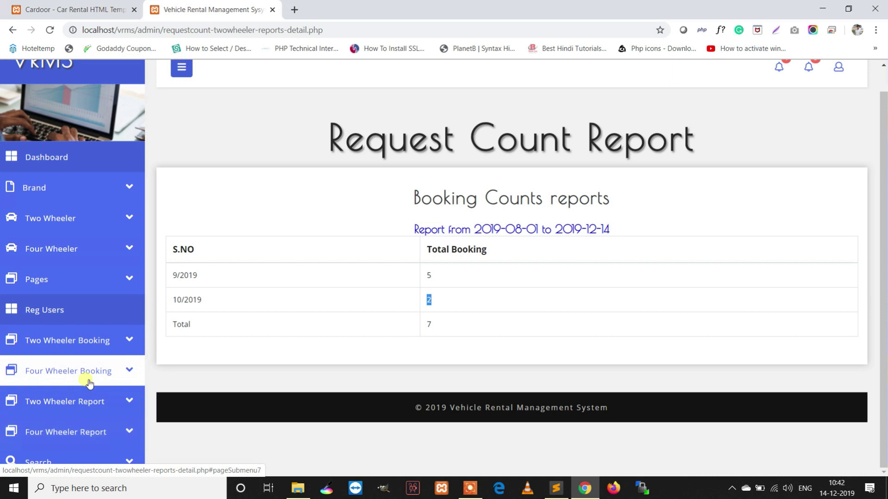
click(87, 402)
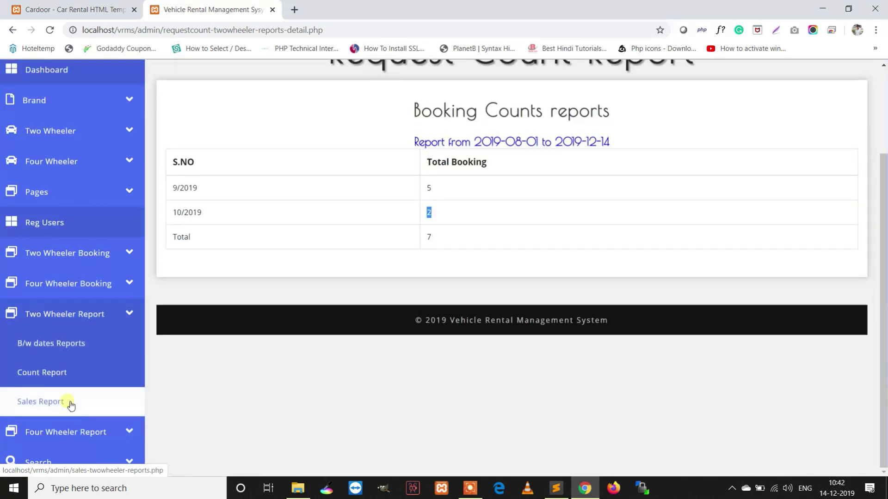
click(71, 402)
Generate the year-wise sales report for 01-10-2019 to 14-12-2019, showing 2019 sales of 5000
click(347, 308)
click(281, 333)
click(282, 333)
click(211, 366)
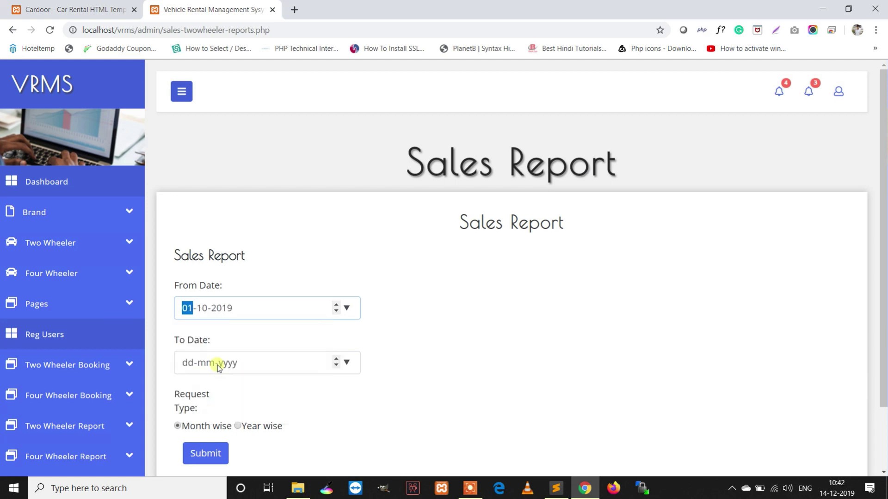
click(346, 362)
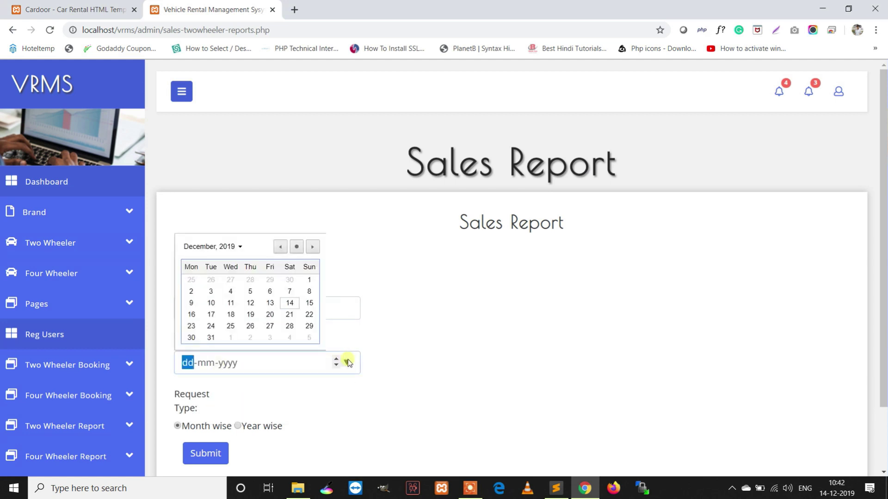
click(296, 304)
click(238, 426)
click(204, 453)
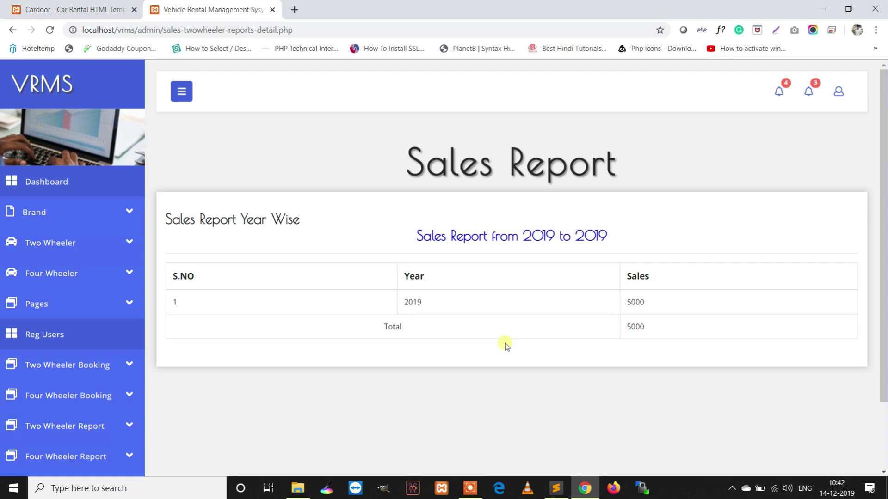
scroll(188, 424, down, 2)
Expand the Four Wheeler Report and Search menus in the sidebar
click(85, 362)
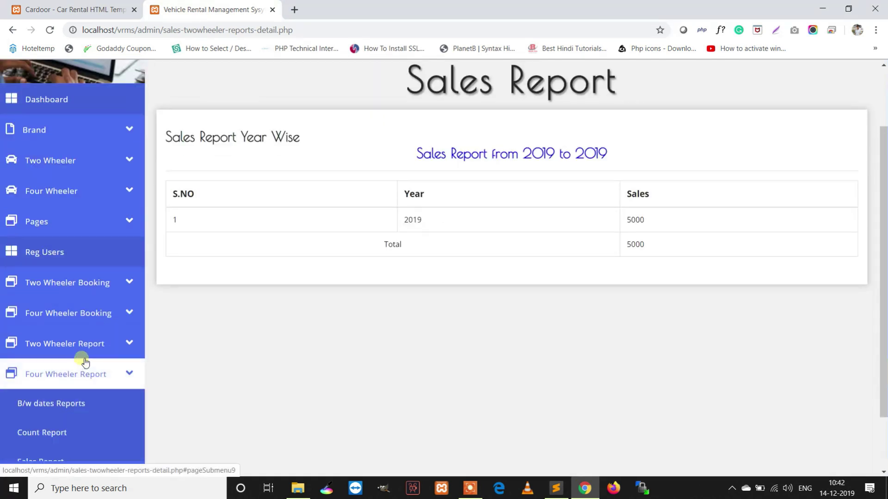
scroll(85, 361, down, 2)
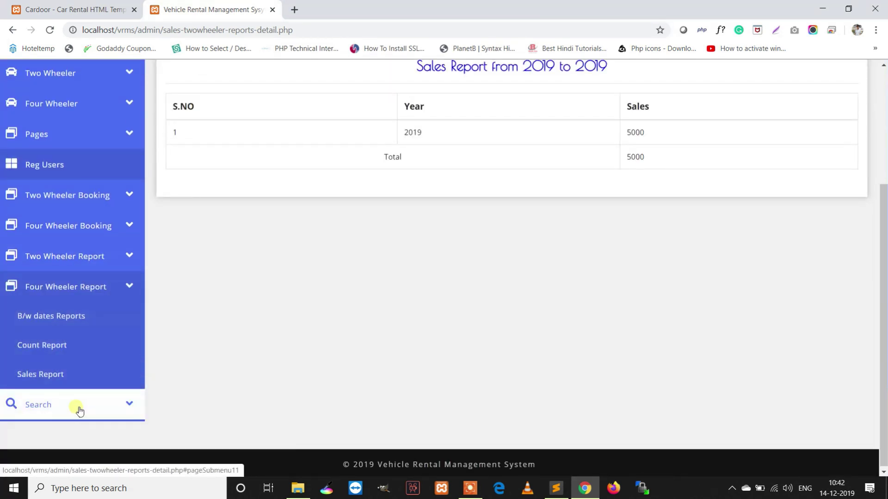
click(80, 409)
scroll(83, 379, down, 2)
Search four-wheeler bookings by customer name and review the approved Hyundai Elite i20 booking's details
click(84, 375)
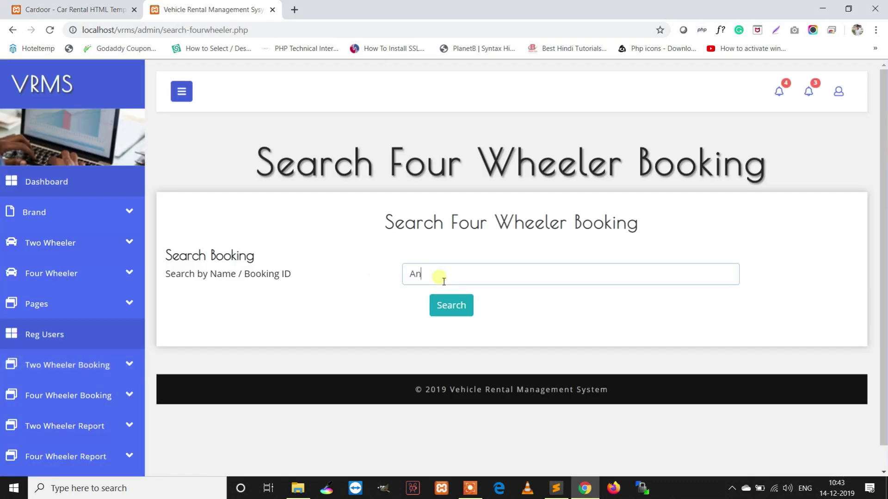
click(447, 300)
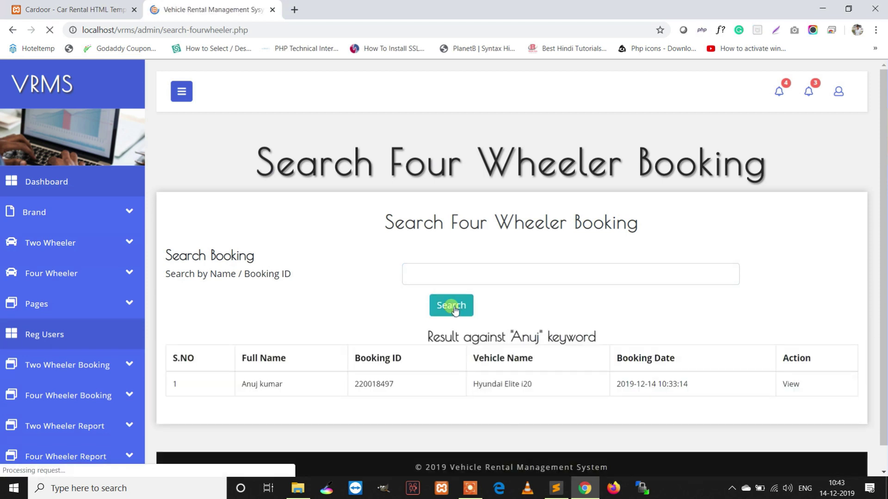
click(790, 384)
scroll(627, 319, down, 2)
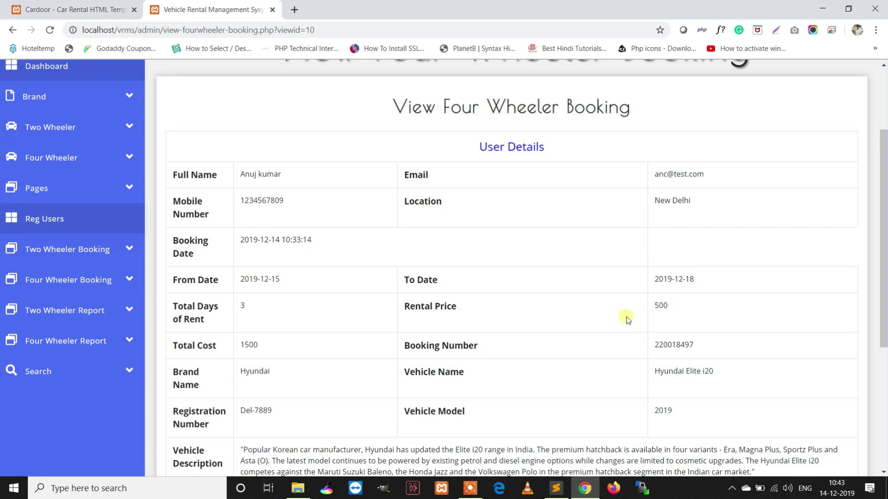
scroll(628, 319, down, 5)
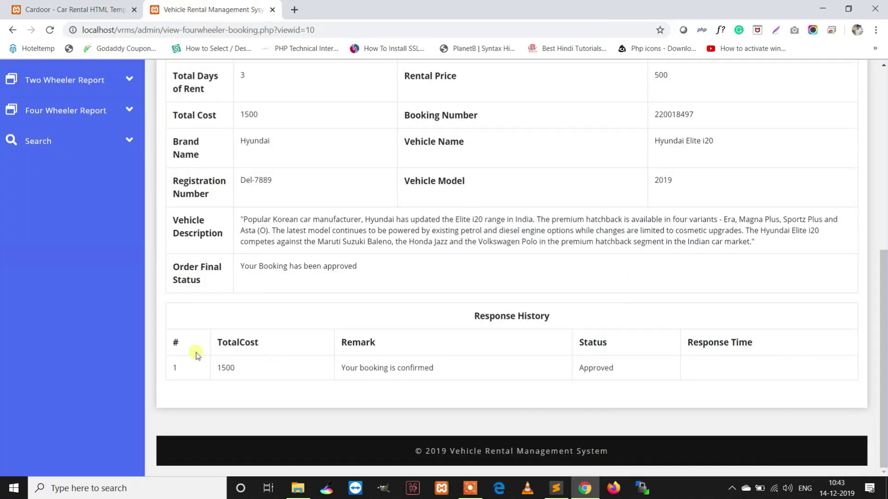
scroll(221, 359, up, 1)
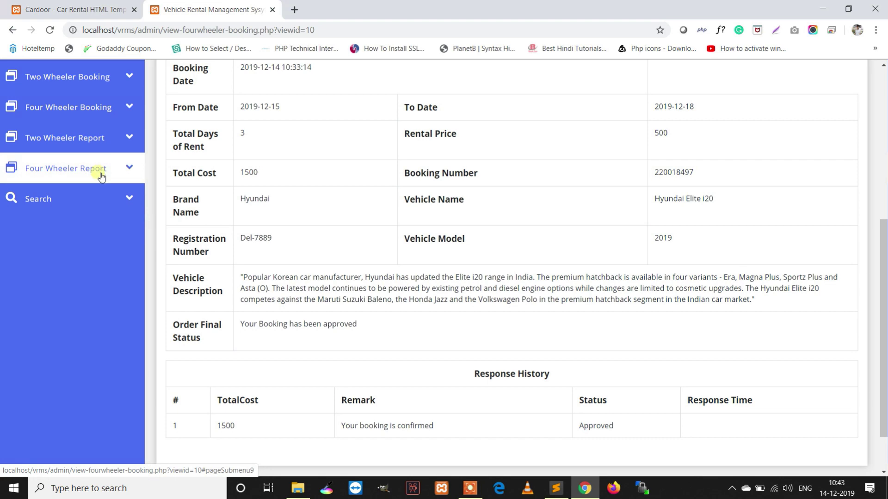
scroll(102, 179, up, 3)
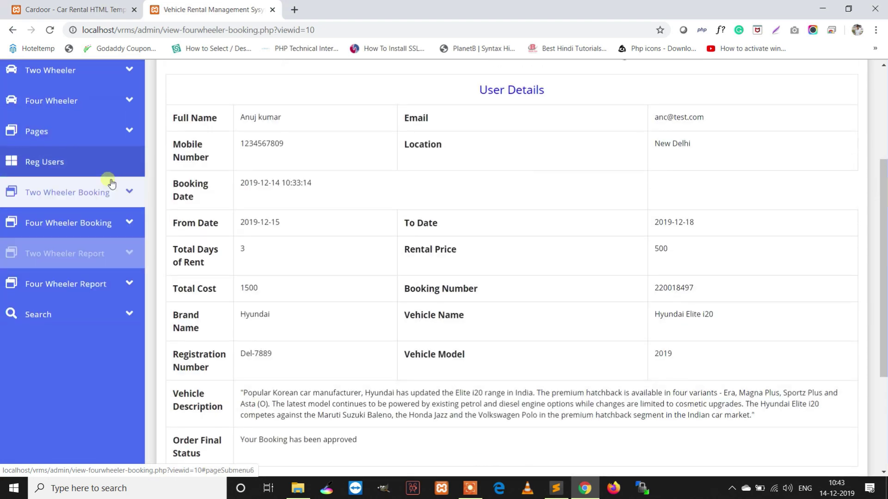
scroll(51, 272, down, 1)
click(49, 257)
Open the two-wheeler booking search, then save the admin profile from My Profile
click(64, 317)
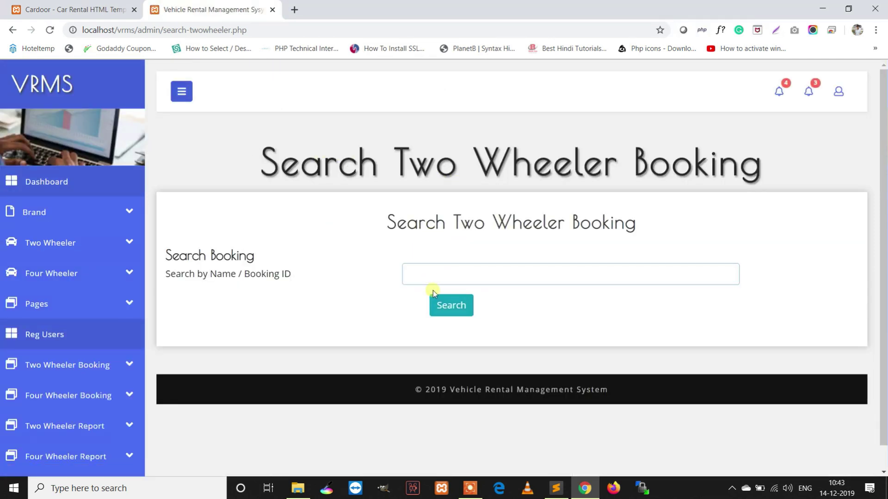
click(838, 91)
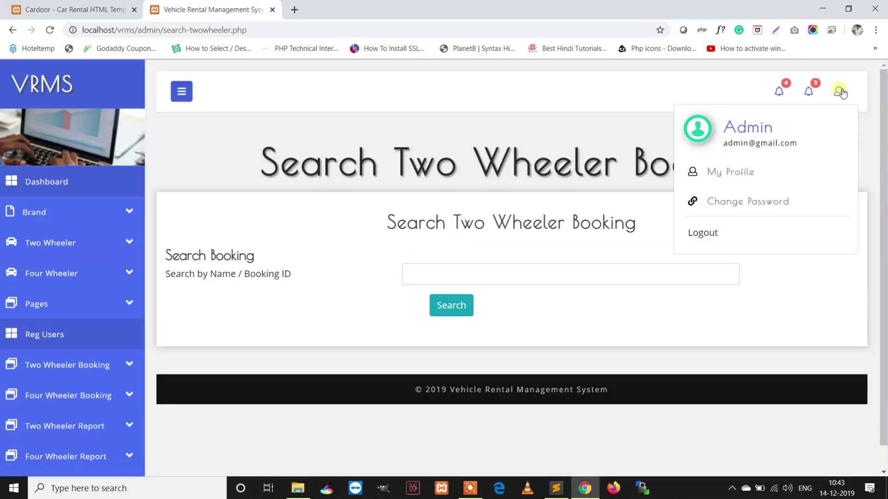
click(735, 172)
click(313, 276)
click(428, 320)
click(181, 437)
Try submitting the admin Change Password form with its fields left empty
click(837, 92)
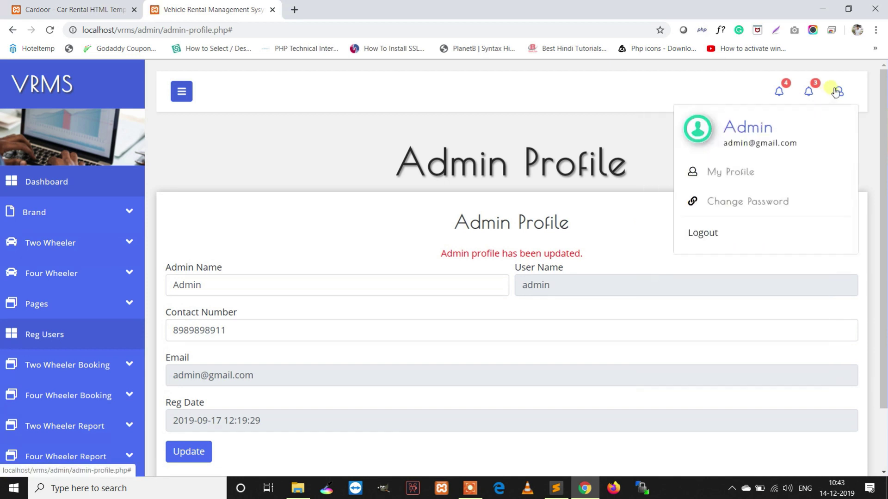
click(755, 203)
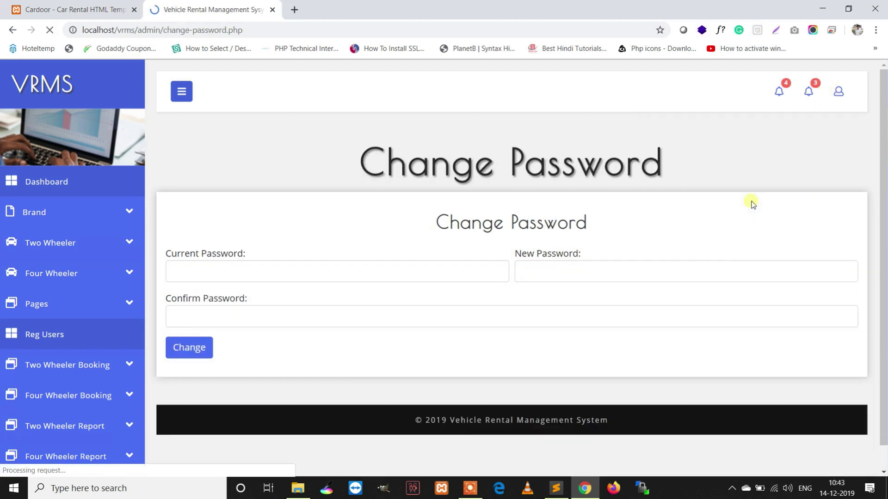
click(288, 281)
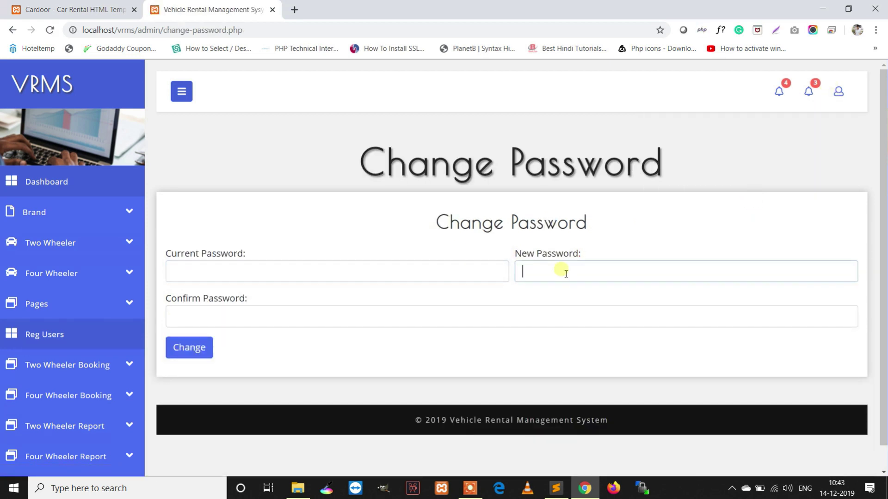
click(407, 324)
click(196, 349)
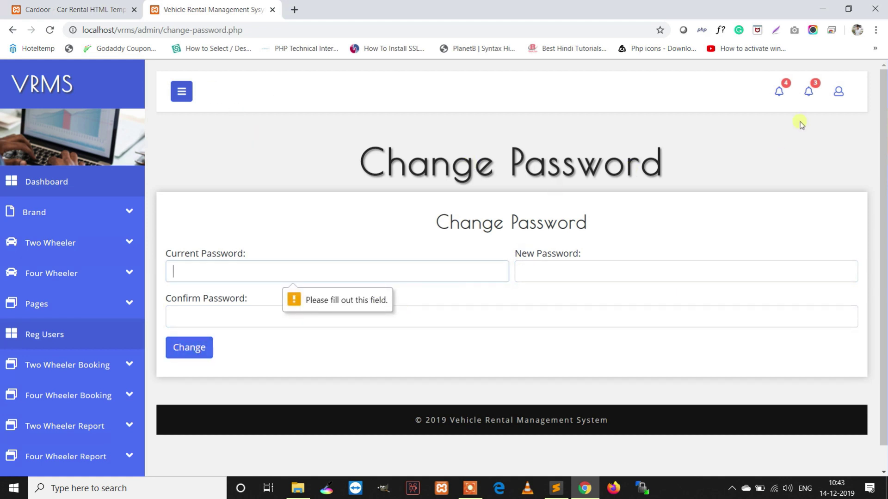
Log out of the admin panel and the customer account, ending on the login page
click(838, 92)
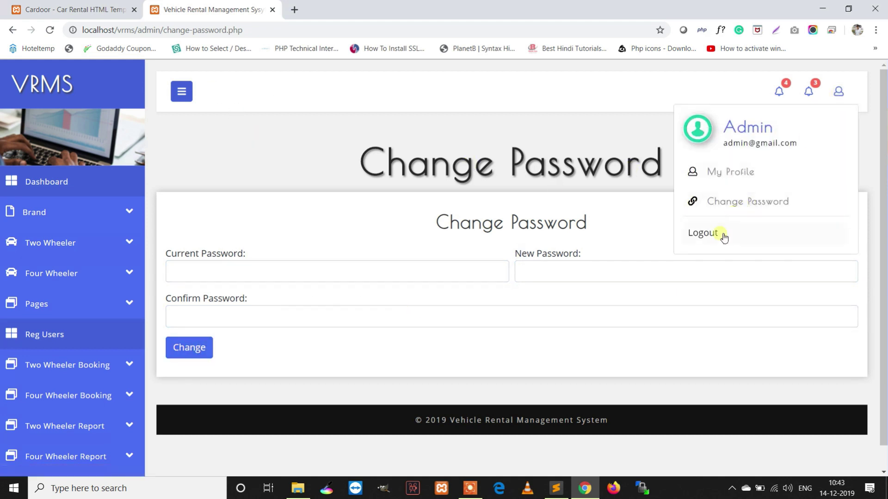
click(111, 10)
scroll(481, 307, up, 3)
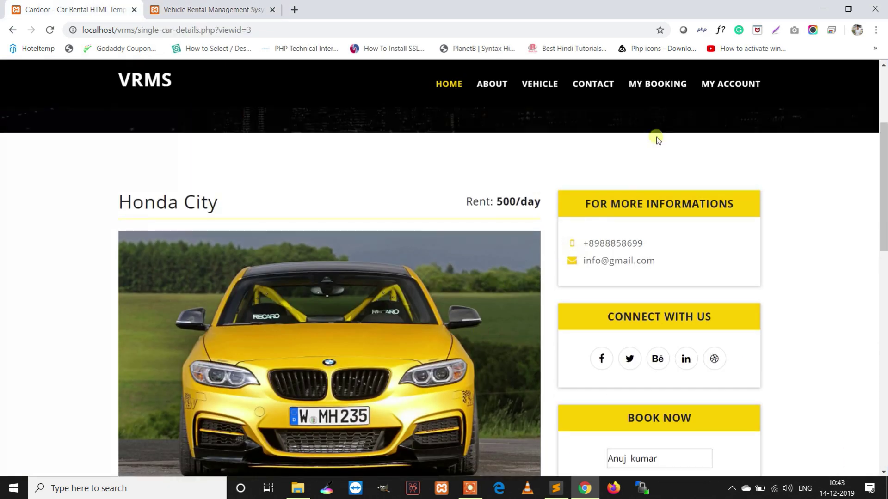
scroll(740, 120, up, 1)
mouse_move(766, 107)
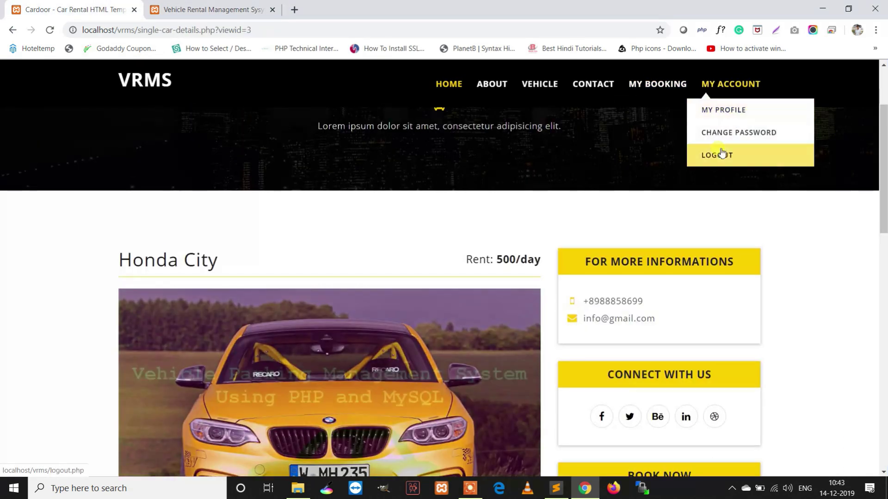
click(725, 155)
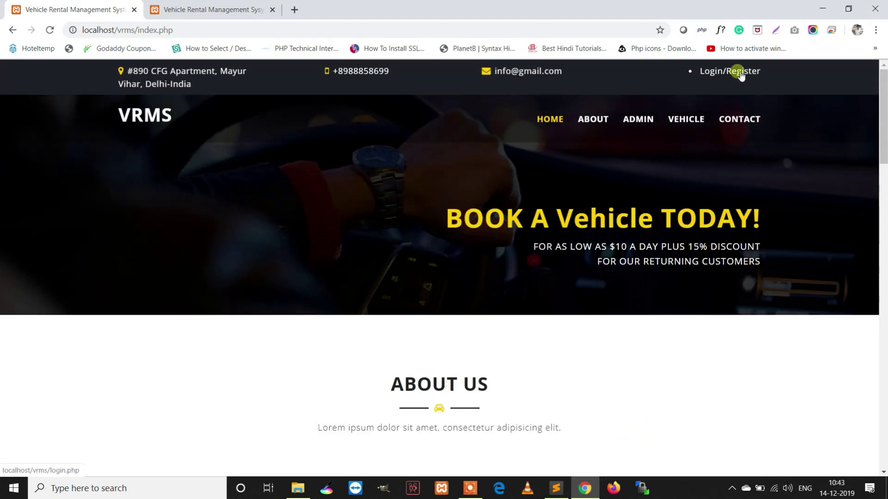
click(740, 74)
Open the user forgot-password form and enter 'a' as the registered email
scroll(496, 289, down, 5)
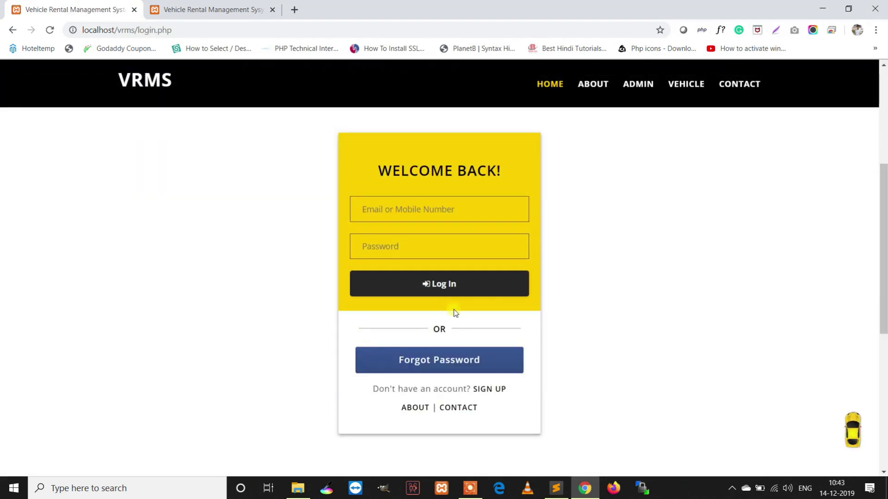
click(434, 360)
scroll(444, 362, down, 2)
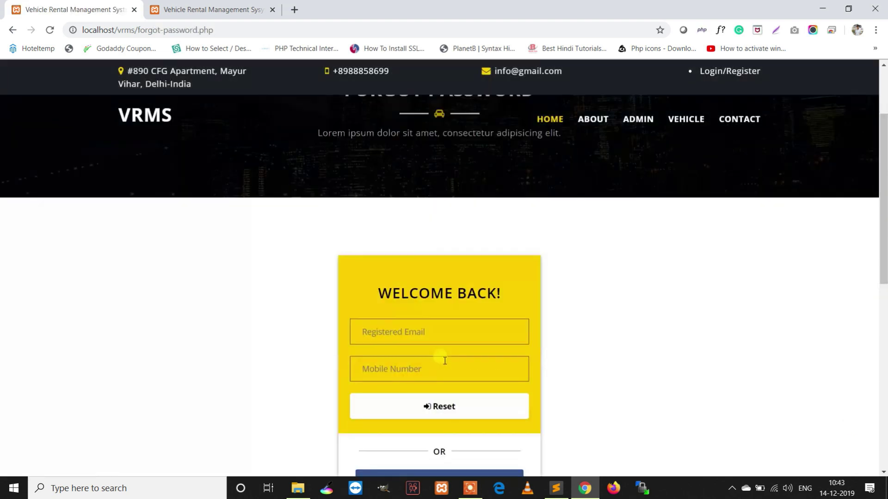
click(434, 329)
text(abn@test.com)
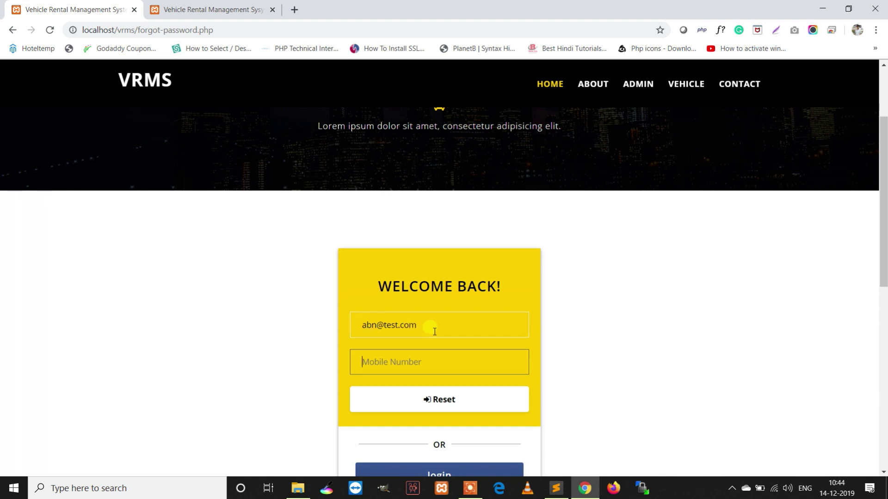
click(435, 332)
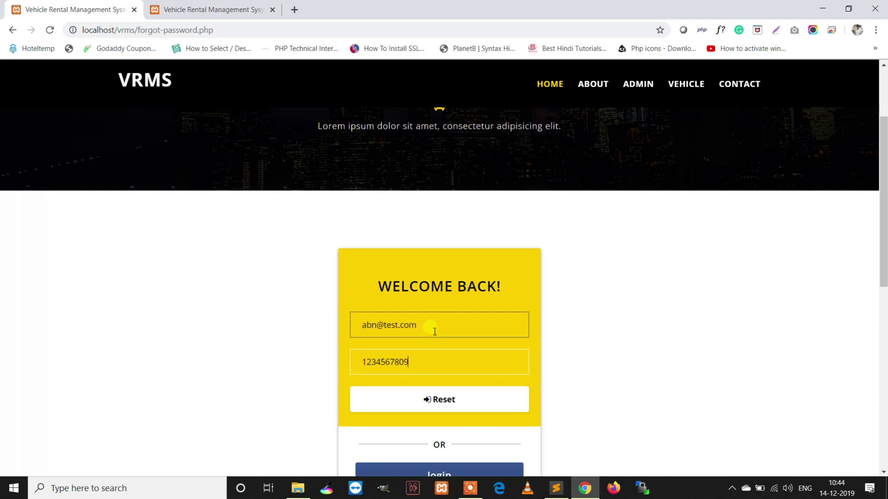
Submit the reset, highlight the Invalid Details error, and open a new browser tab
click(430, 402)
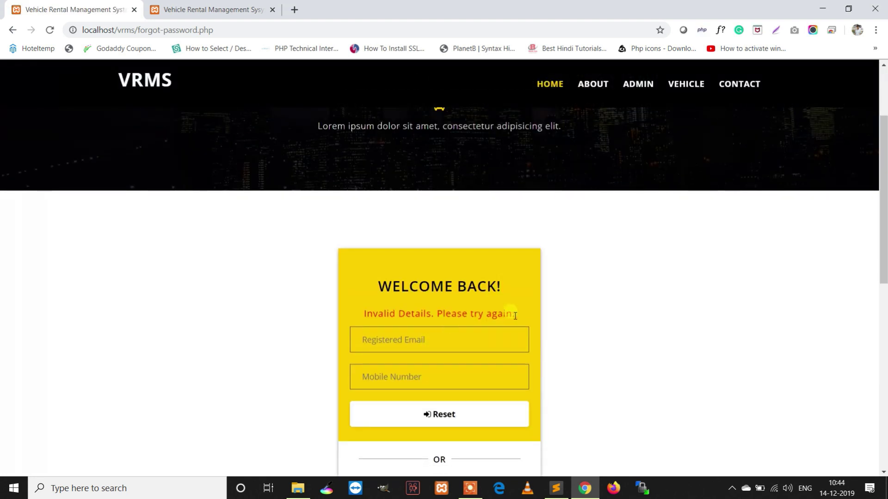
drag(515, 316, 407, 307)
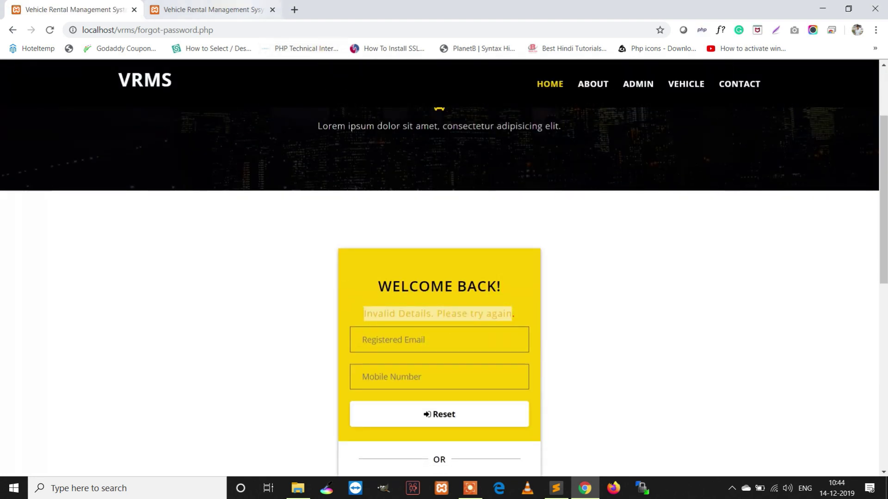
click(294, 9)
Load localhost phpMyAdmin, then log the admin out and open its forgot-password form
text(localhost/phpmyadmin)
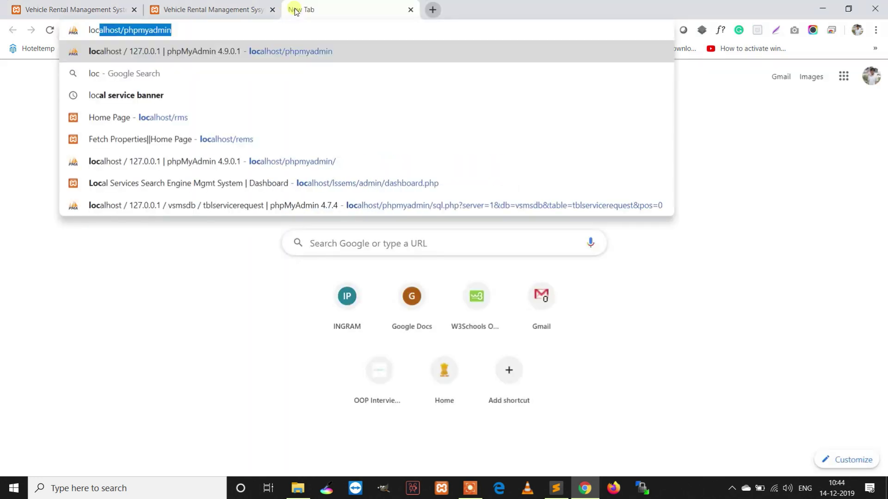
key(Return)
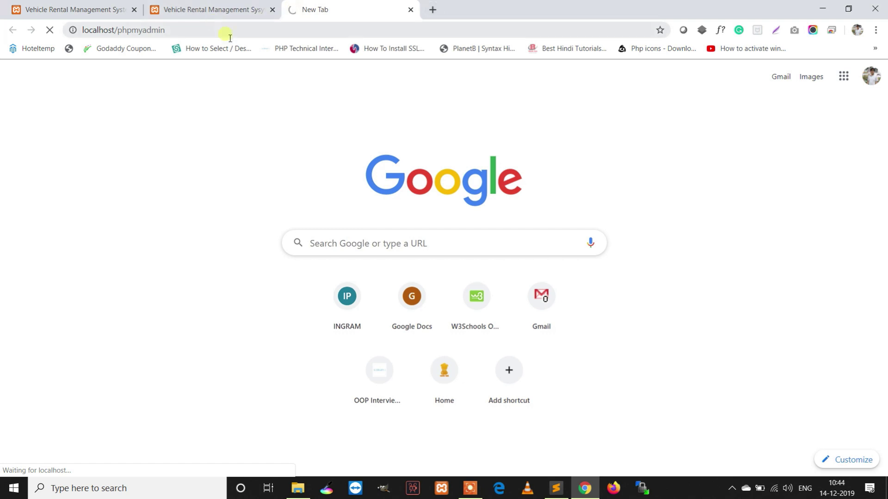
click(217, 9)
click(838, 92)
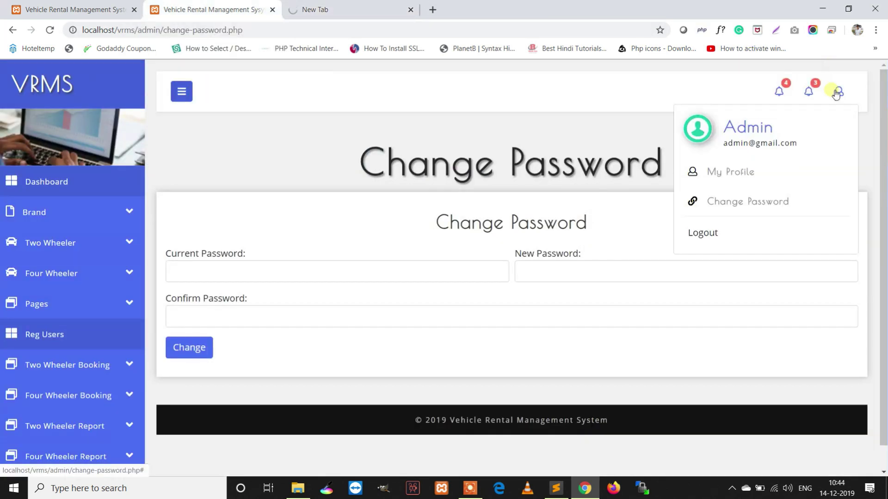
click(704, 232)
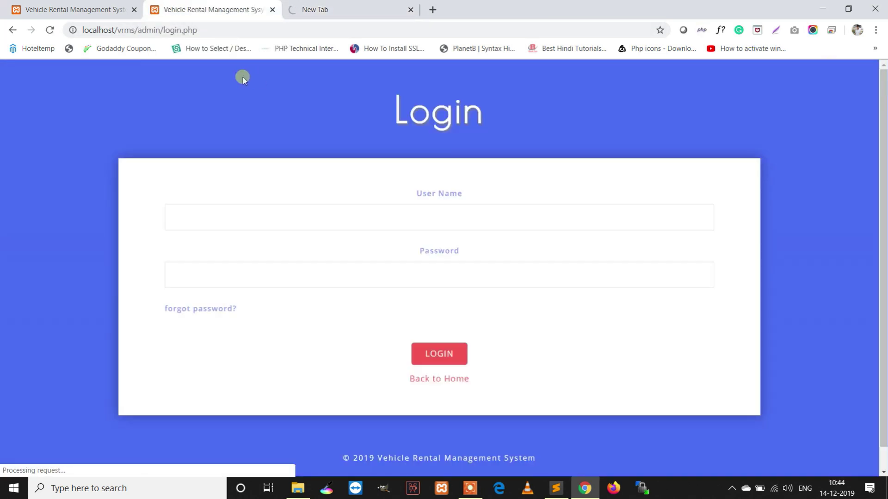
click(185, 310)
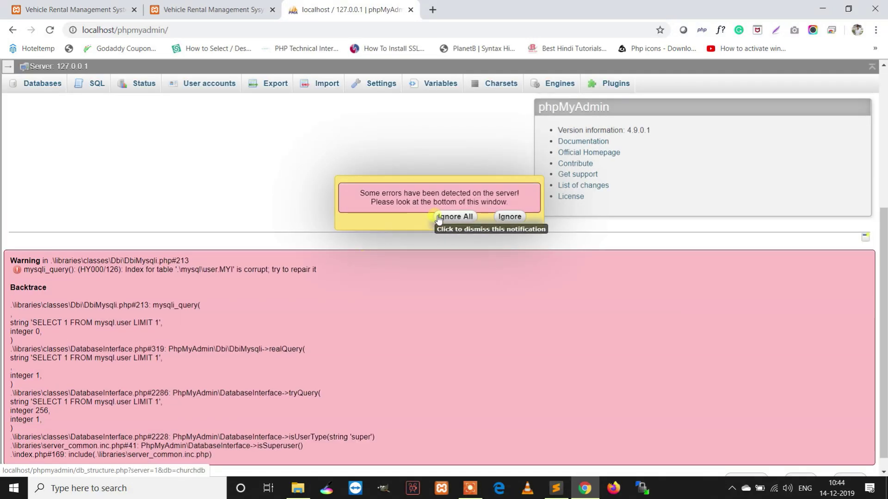
Dismiss phpMyAdmin's error notices and browse the tbluser table in vrmsdb
click(437, 216)
click(43, 84)
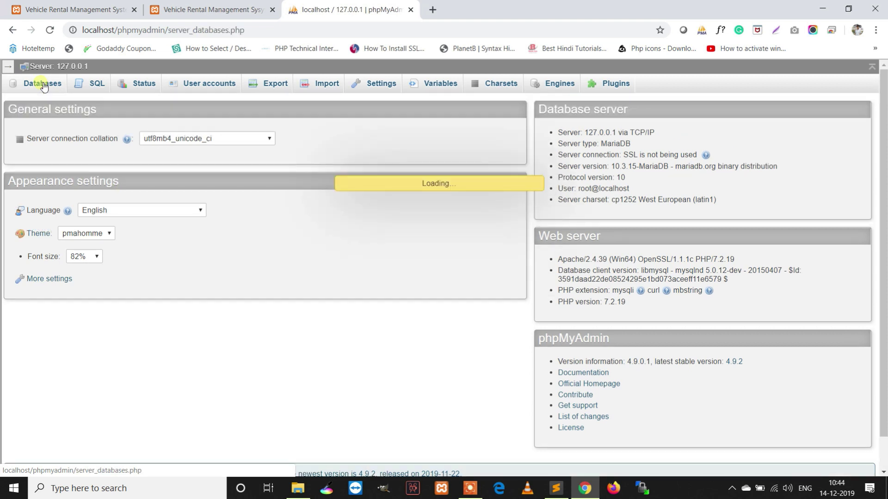
scroll(62, 240, down, 6)
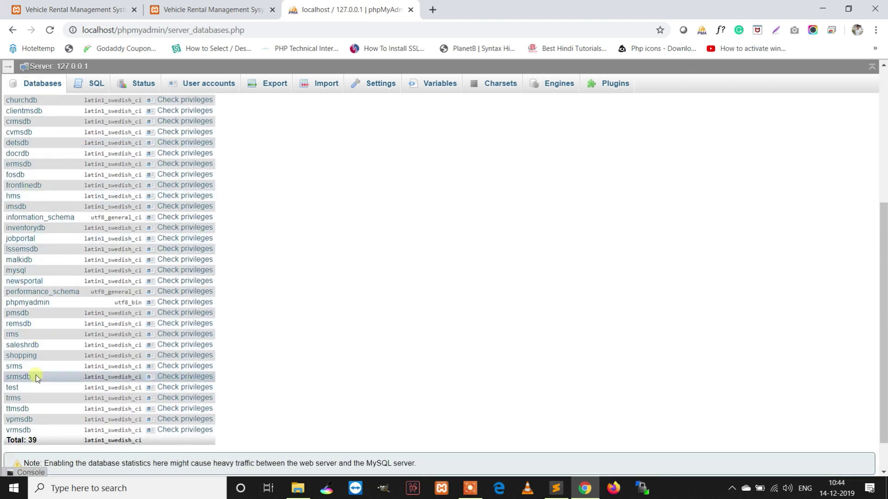
click(20, 430)
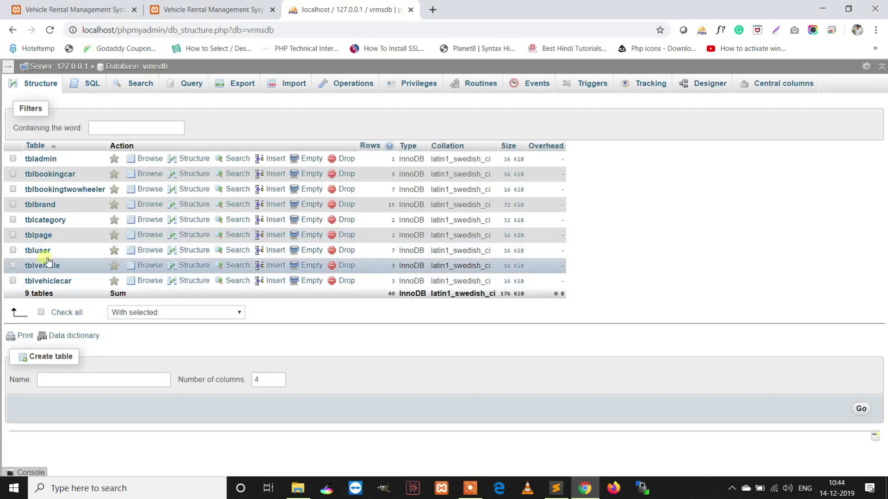
click(45, 250)
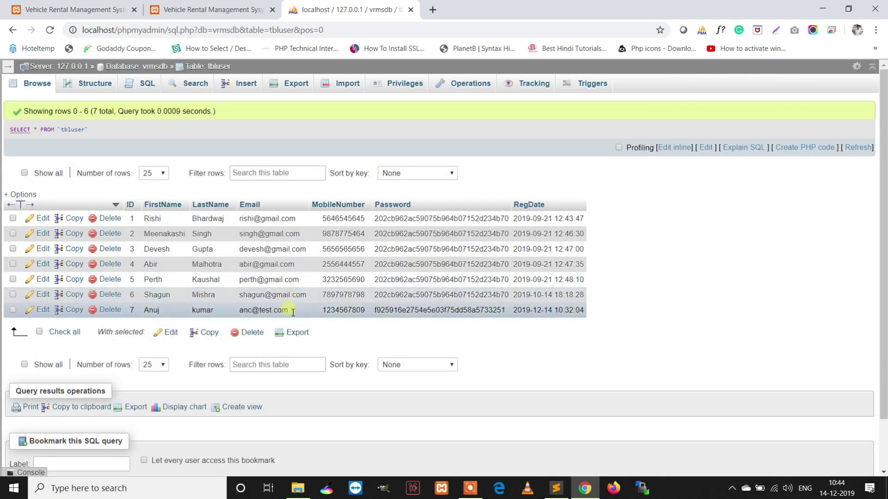
Copy the newest user's email from tbluser and paste it into Registered Email
drag(290, 312, 270, 314)
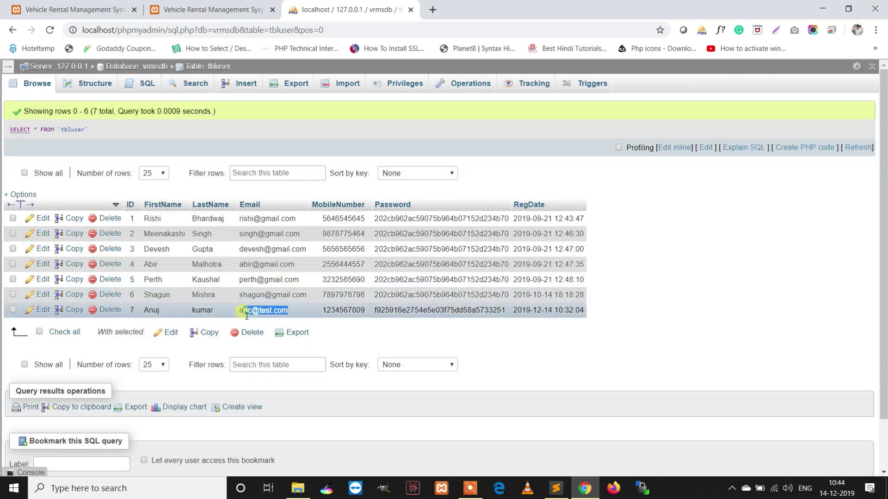
right_click(244, 315)
click(277, 320)
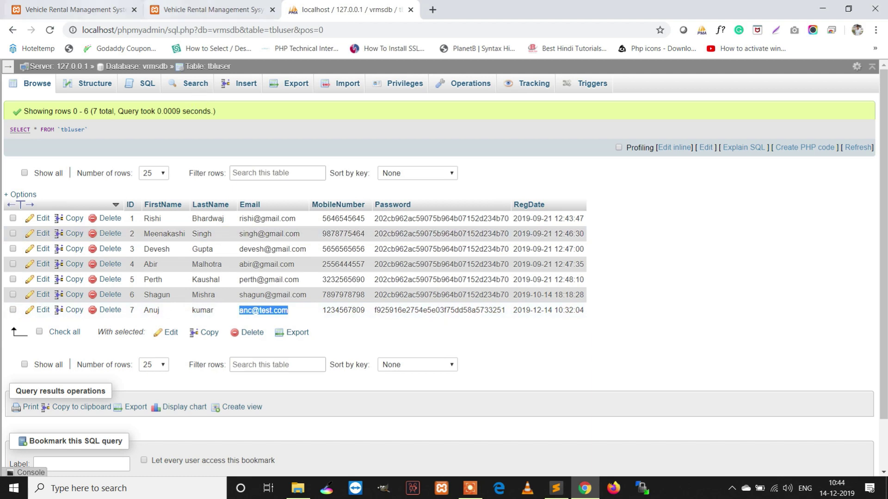
click(74, 9)
click(393, 340)
key(ctrl+v)
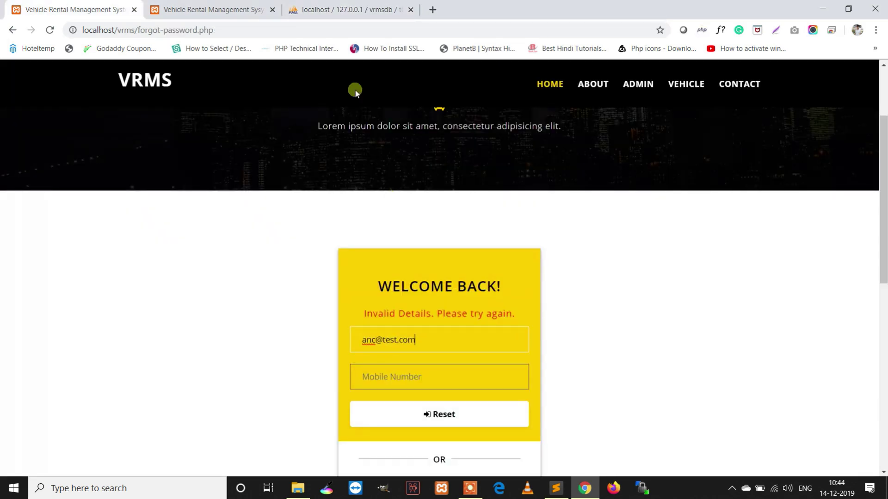
Copy the newest user's mobile number from tbluser, paste it, and submit the reset
click(250, 10)
click(347, 9)
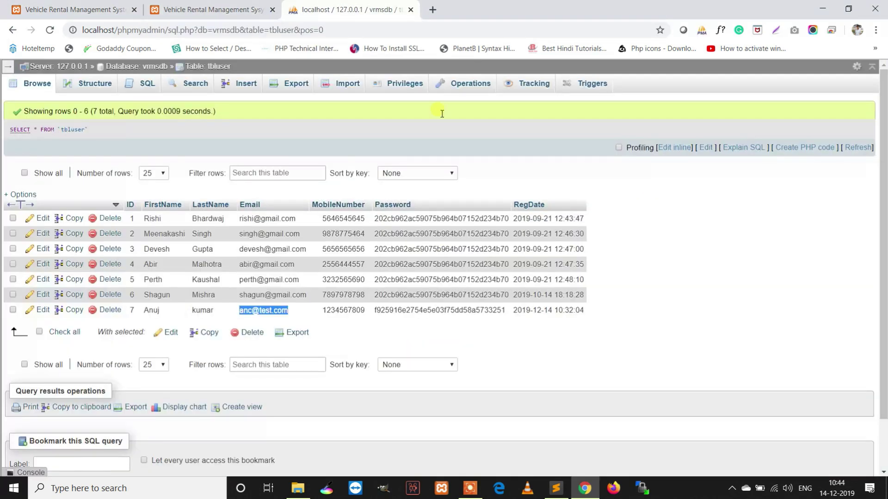
double_click(363, 315)
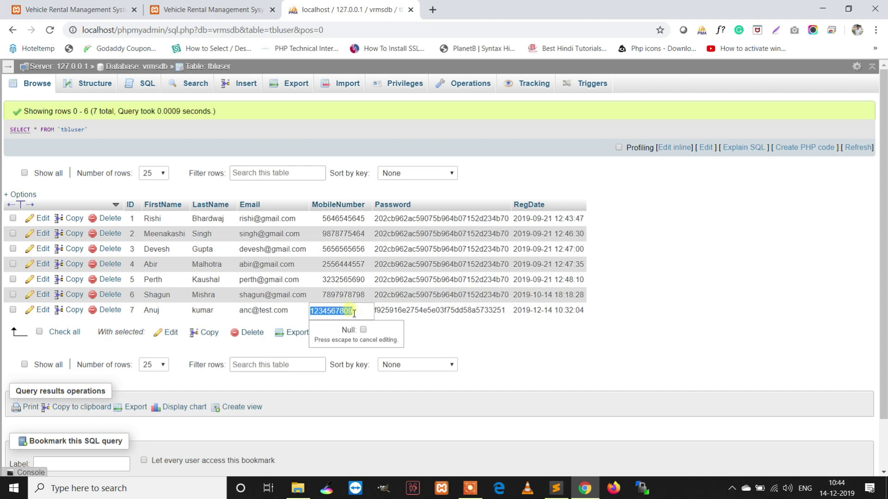
key(ctrl+1)
click(418, 370)
key(ctrl+v)
click(437, 410)
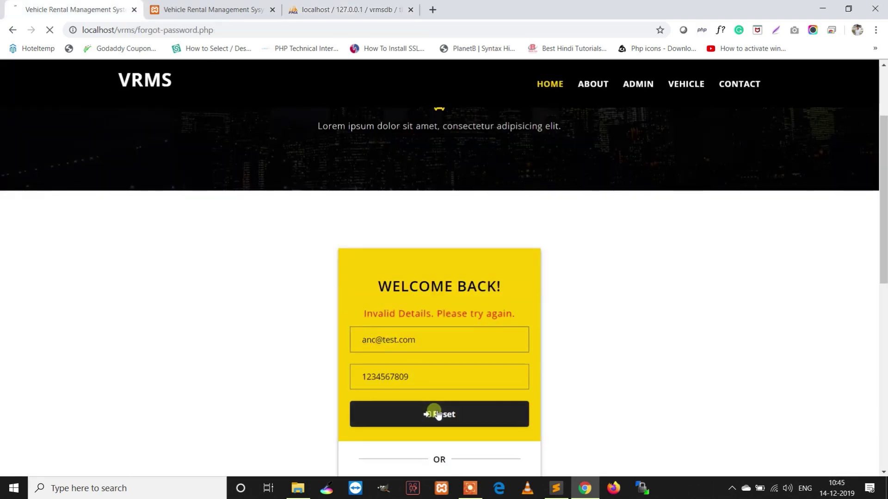
Set and confirm a new password, then dismiss the Password successfully changed alert
scroll(455, 385, down, 4)
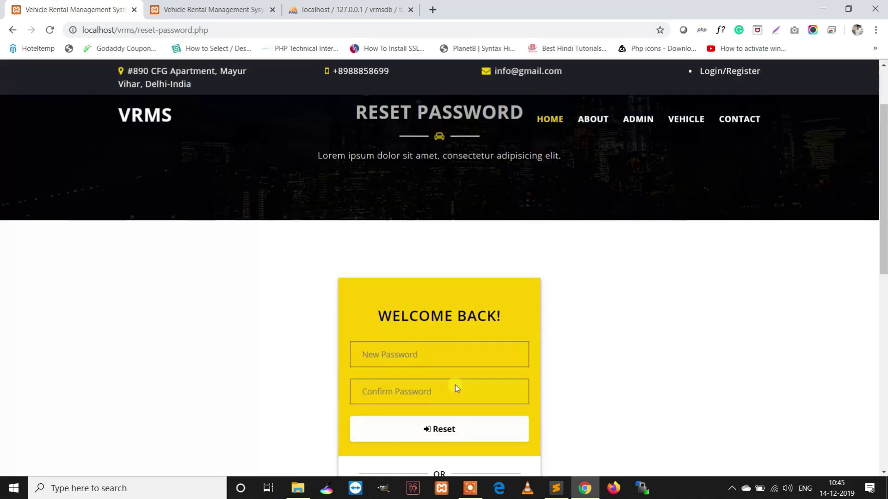
click(407, 273)
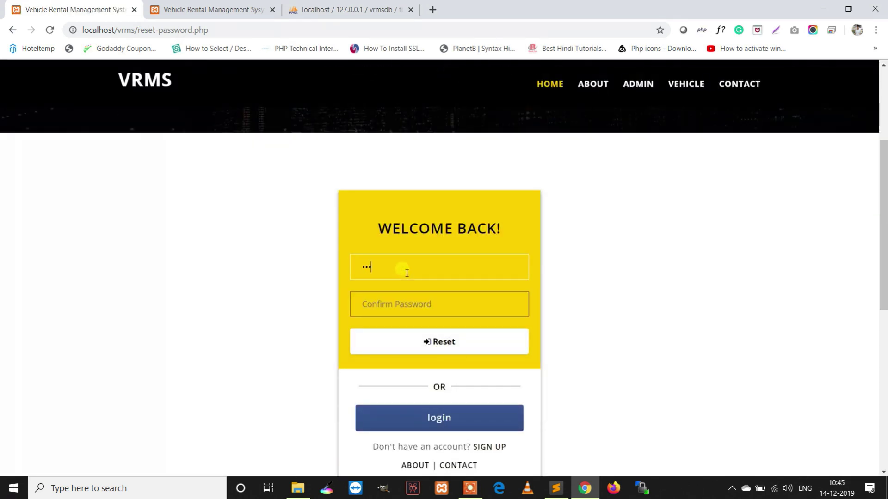
key(Tab)
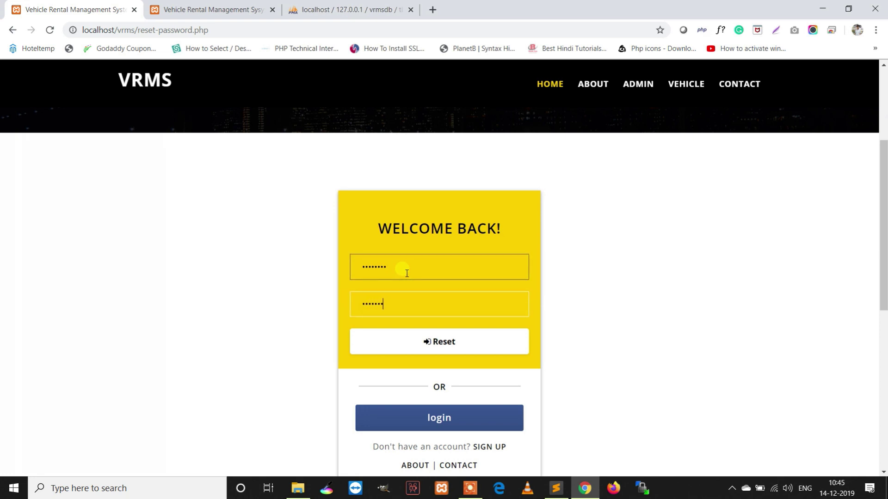
click(436, 338)
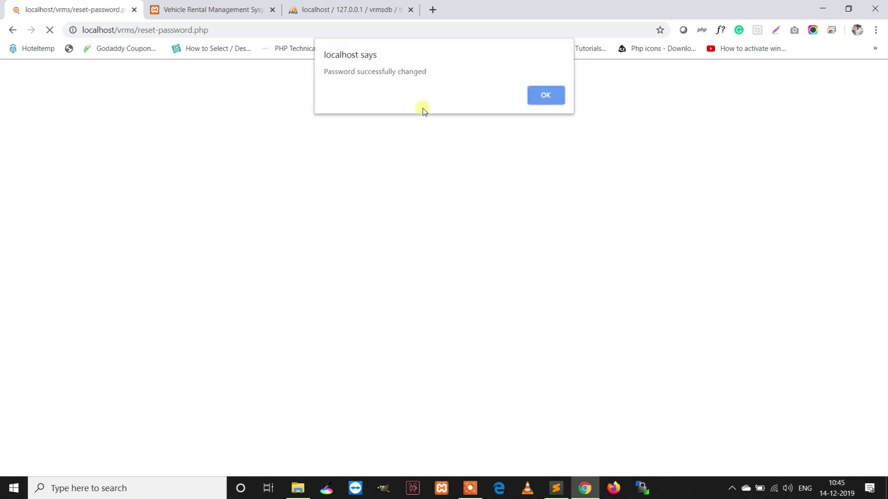
triple_click(450, 80)
click(551, 95)
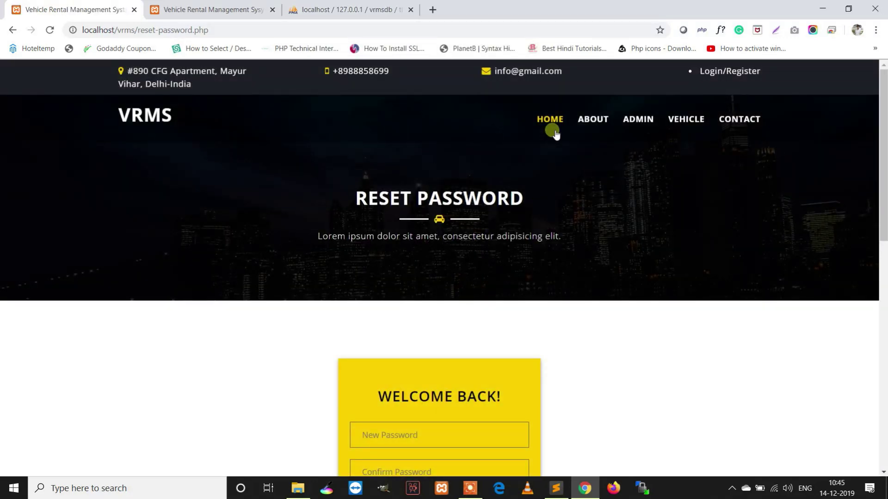
Go to the home page, then try the admin forgot-password Reset with empty fields
click(554, 131)
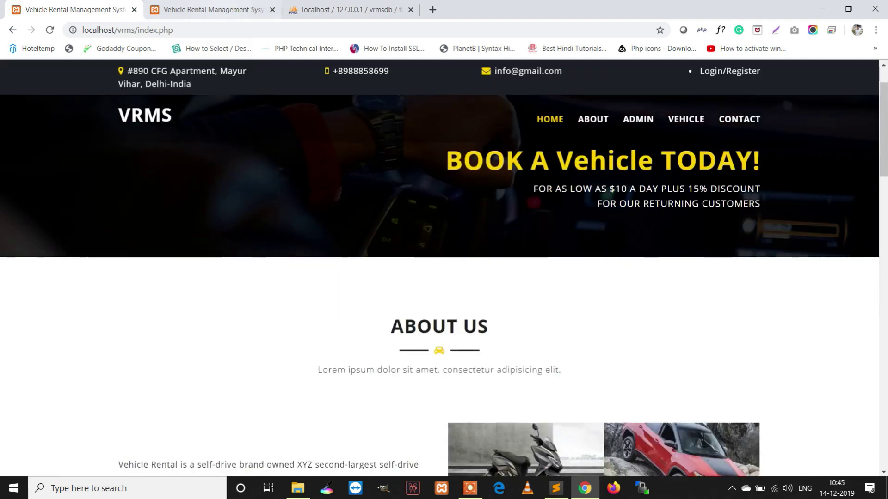
click(222, 9)
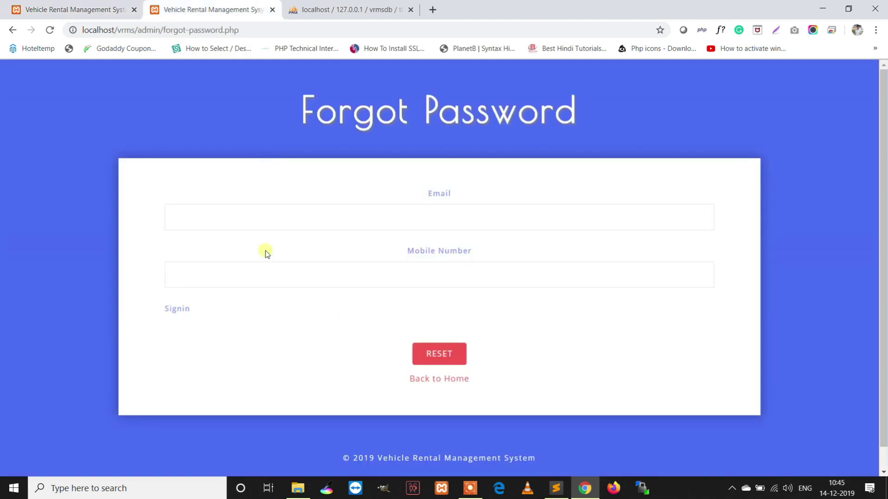
click(446, 360)
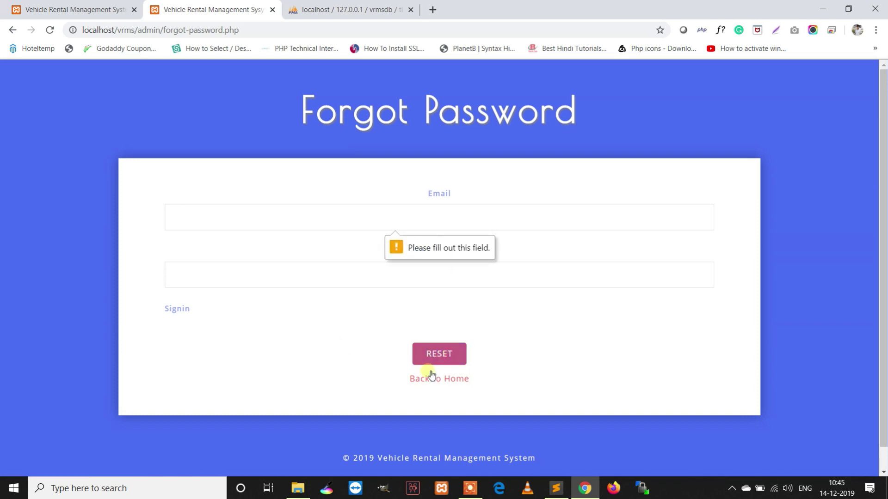
Return home and reopen the admin forgot-password form from the ADMIN login
click(430, 376)
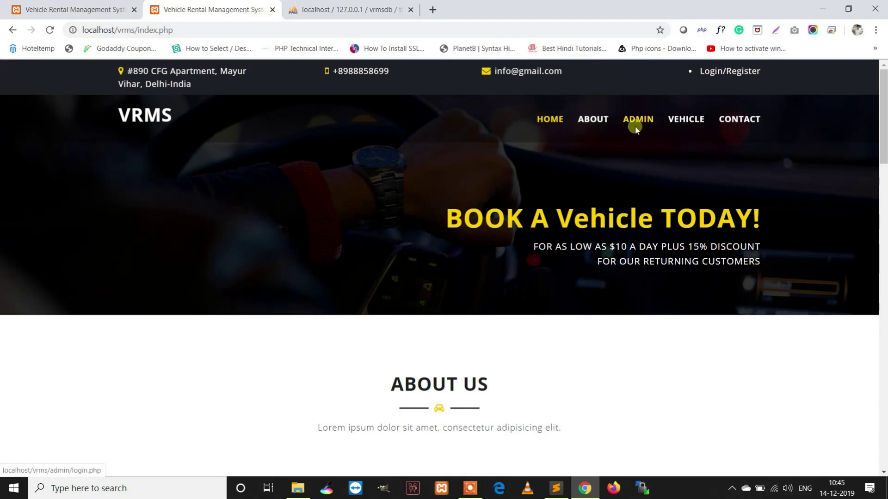
click(634, 126)
click(216, 314)
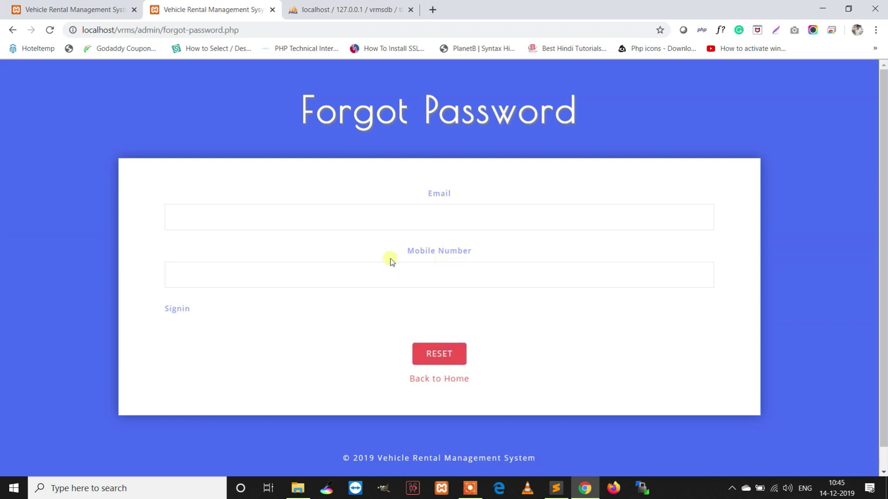
Close the admin forgot-password and phpMyAdmin tabs, leaving only the VRMS home page
click(272, 10)
click(273, 10)
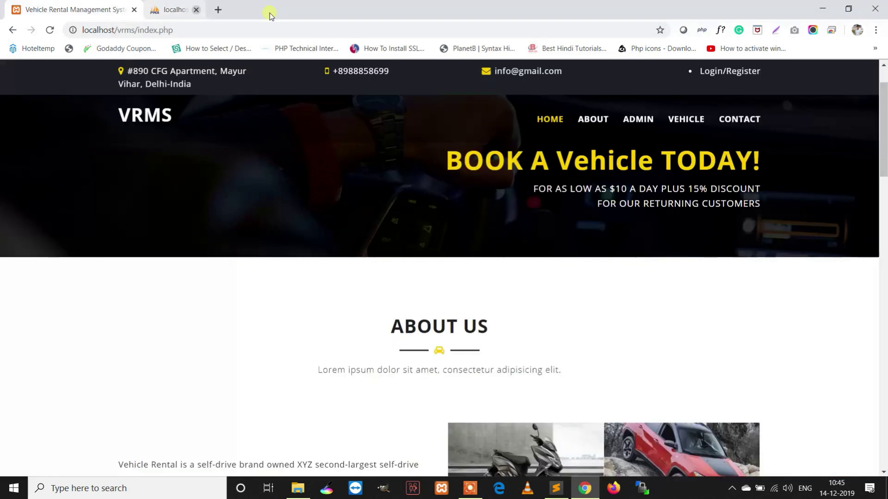
scroll(445, 254, down, 15)
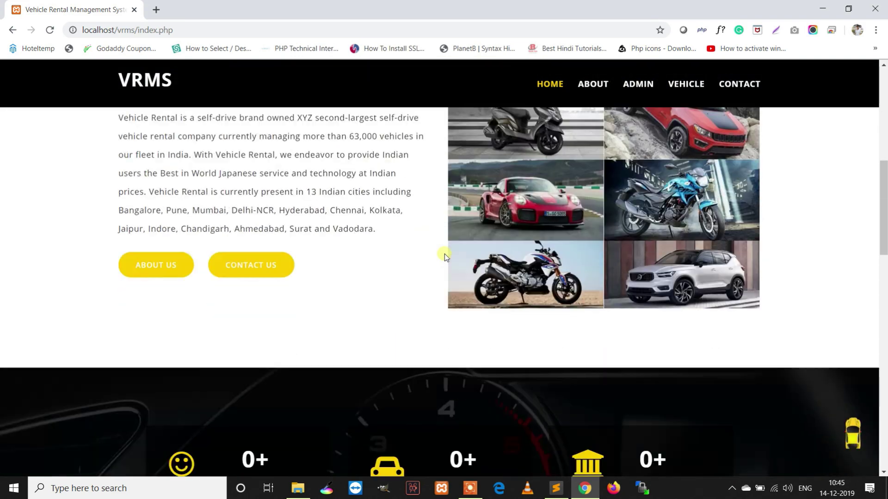
scroll(445, 254, up, 15)
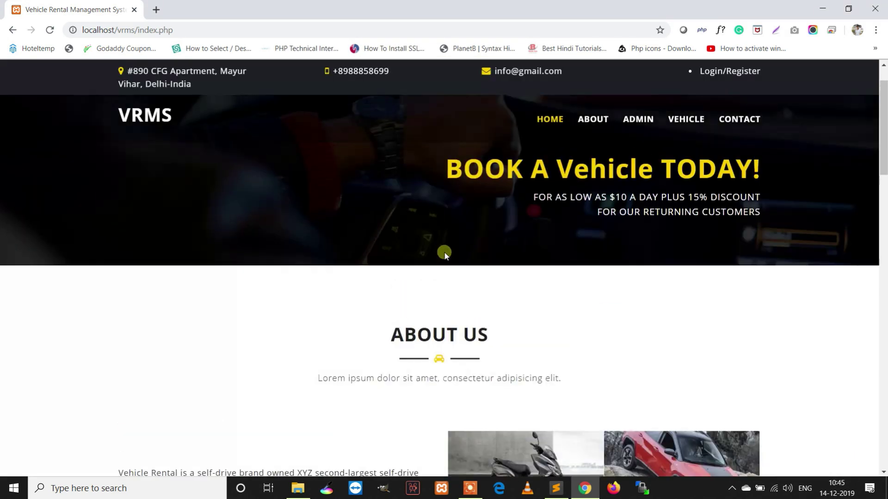
click(470, 488)
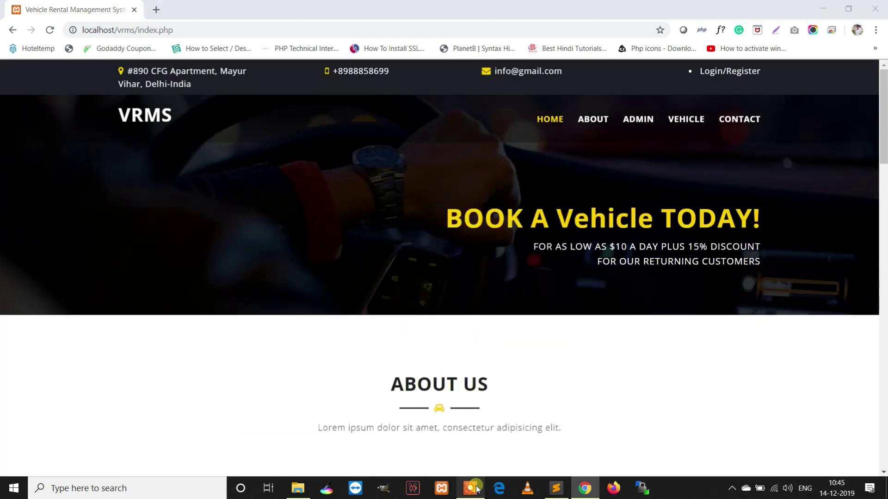